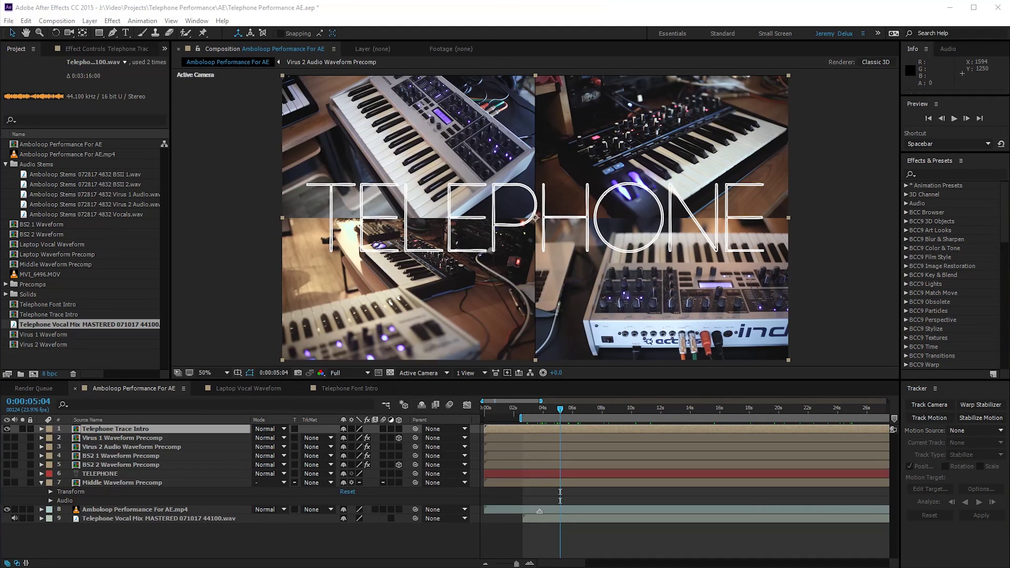
Step: Scrub the title animation in Amboloop Performance For AE, and review the Telephone Trace Intro and Telephone Font Intro compositions
mouse_move(540, 409)
left_mouse_down()
mouse_move(561, 409)
mouse_move(546, 409)
left_mouse_up()
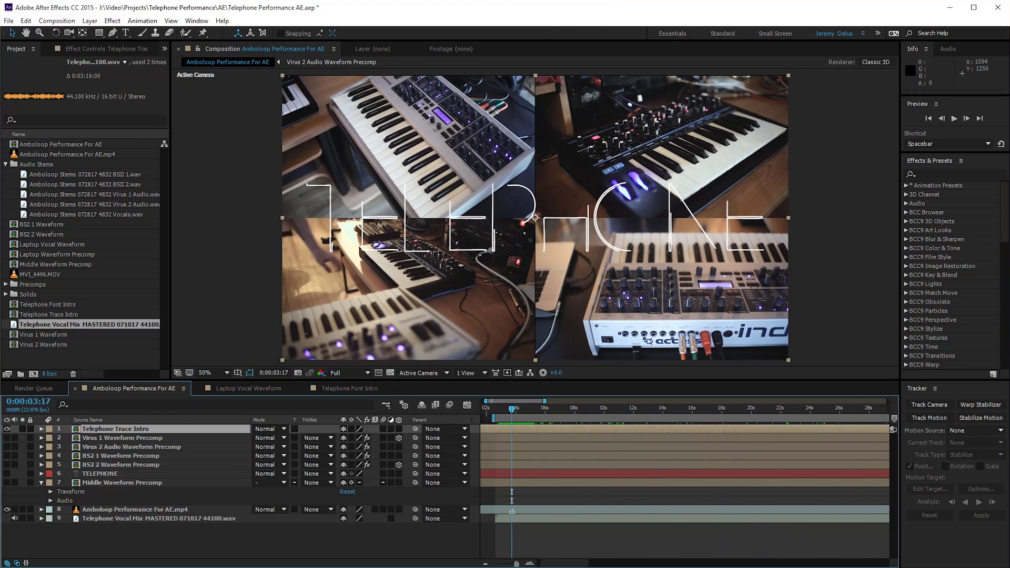
double_click(116, 429)
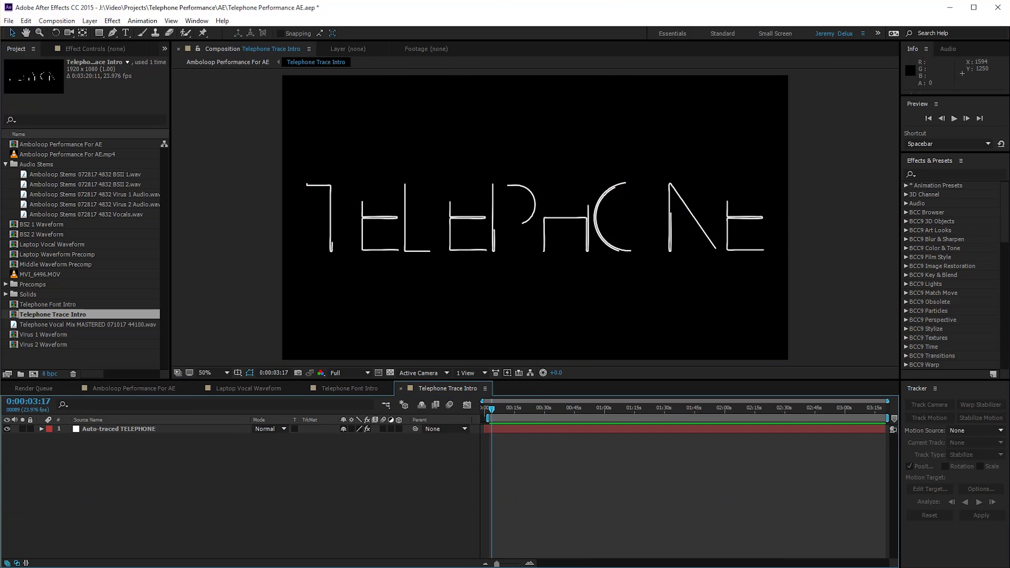
mouse_move(492, 409)
left_mouse_down()
mouse_move(609, 409)
mouse_move(484, 408)
mouse_move(493, 409)
left_mouse_up()
left_click(349, 388)
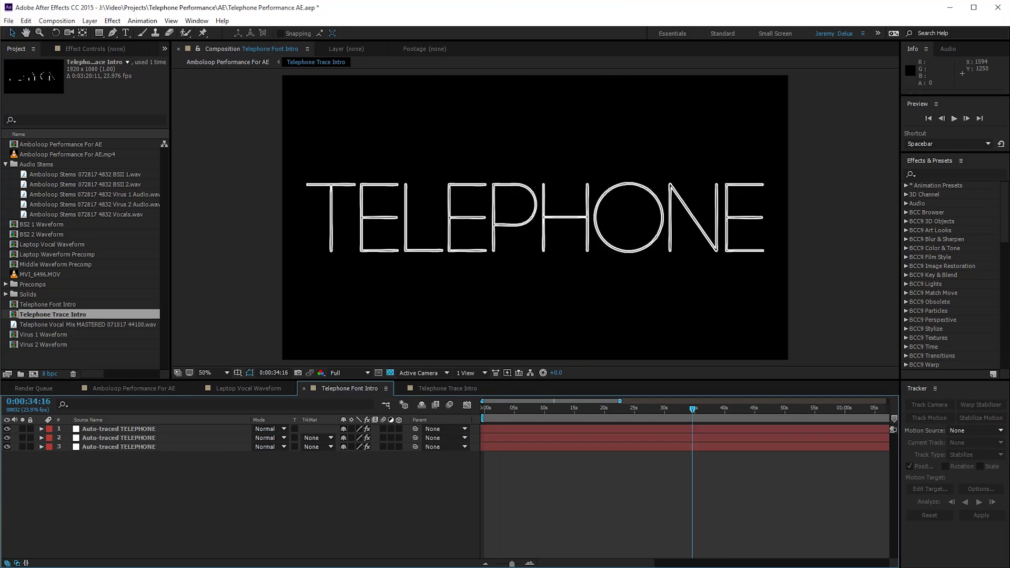
Step: Copy the TELEPHONE text layer from Amboloop Performance For AE into Telephone Trace Intro and show it in place of the auto-traced layer
left_click(134, 388)
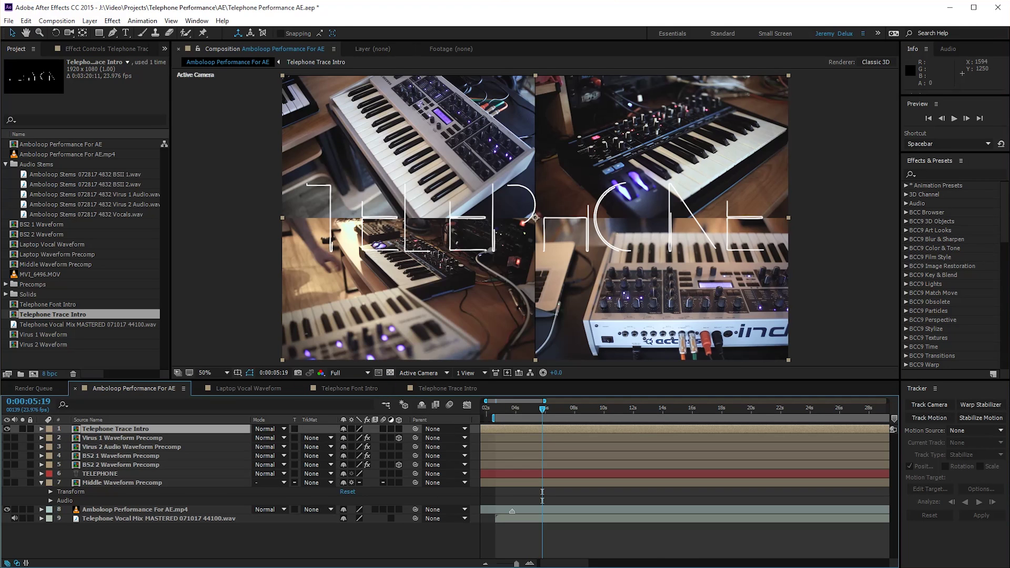
left_click(105, 473)
left_click(447, 388)
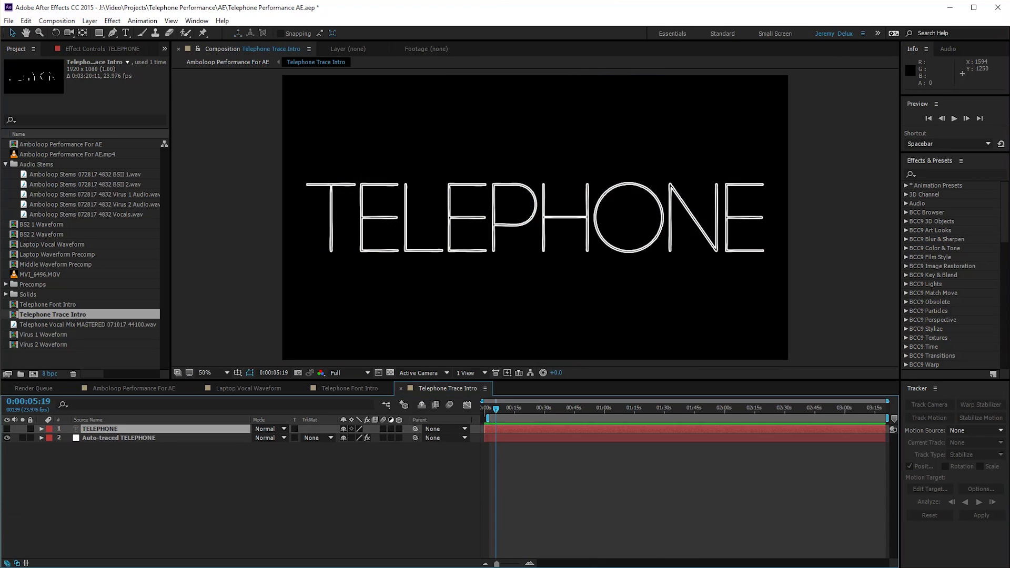
key("ctrl+v")
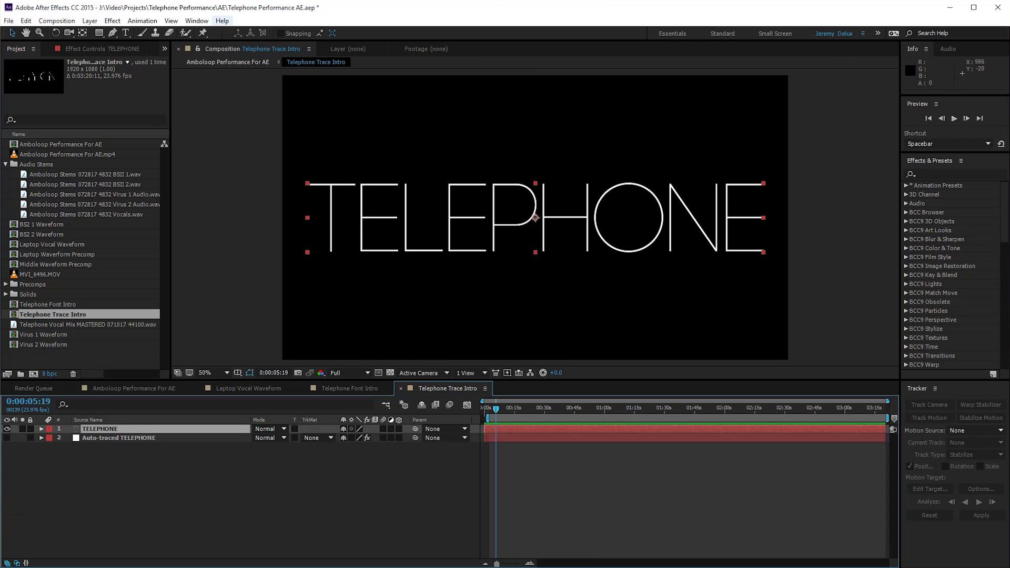
Step: Check the character settings of the TELEPHONE text layer
left_click(197, 21)
left_click(210, 203)
left_click_drag(237, 14, 597, 129)
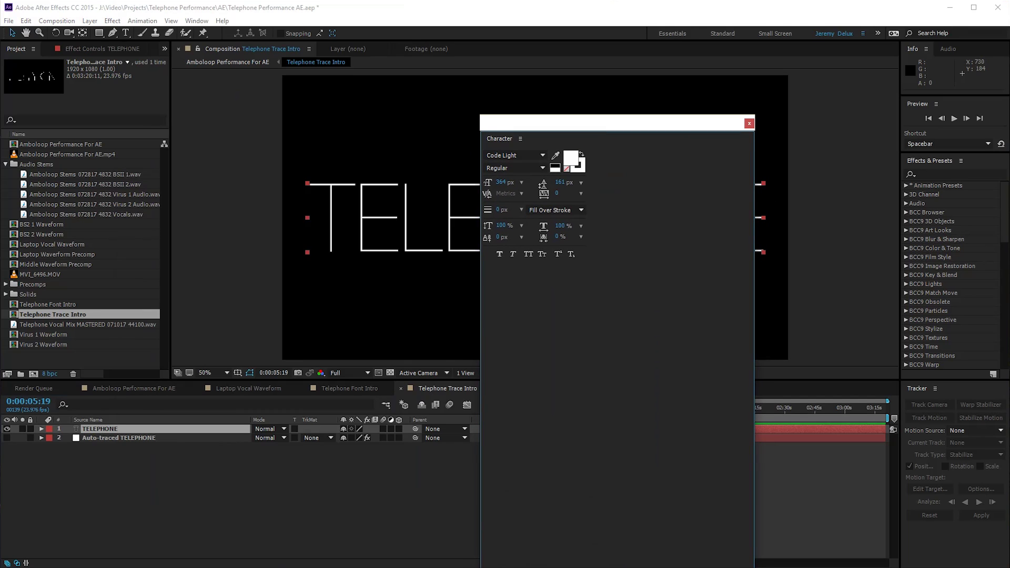
left_click(749, 123)
Step: Preview an Auto-trace of the TELEPHONE text at 0:00:00:00 for the current frame using the Luminance channel, and cancel it
mouse_move(496, 409)
left_mouse_down()
mouse_move(523, 409)
mouse_move(483, 409)
left_mouse_up()
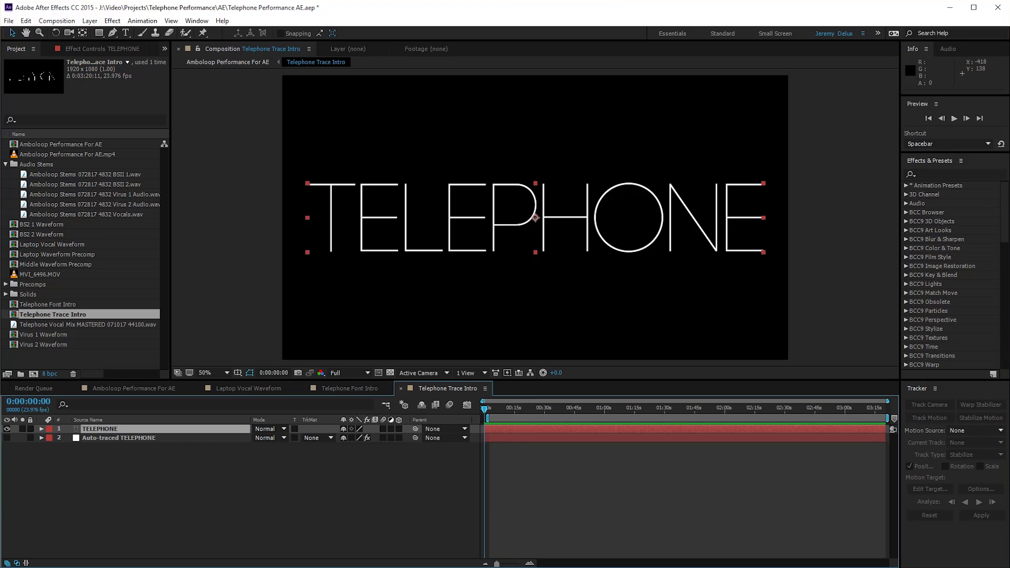
left_click(89, 21)
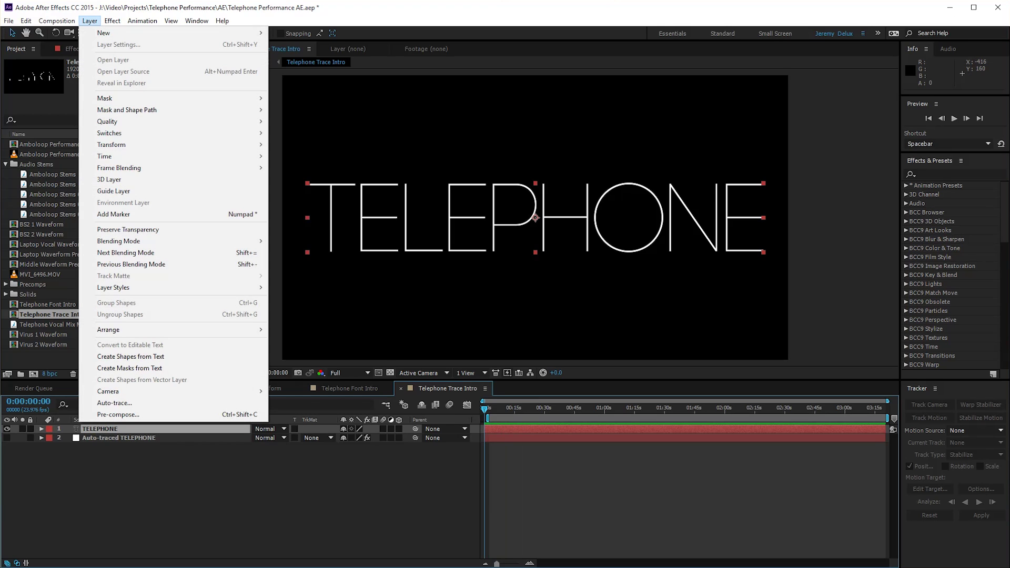
key("Down")
key("Down")
key("Down")
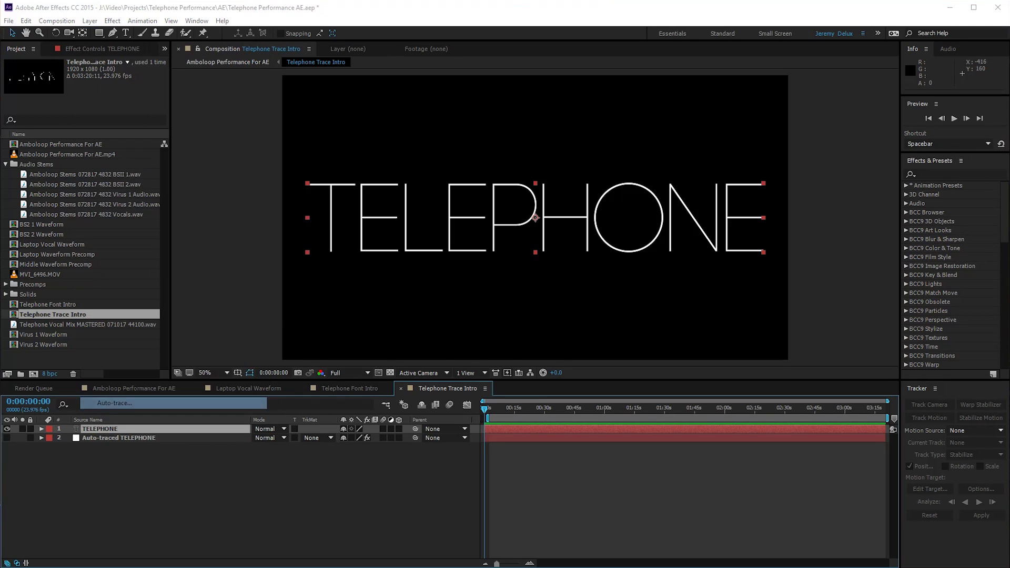
key("Return")
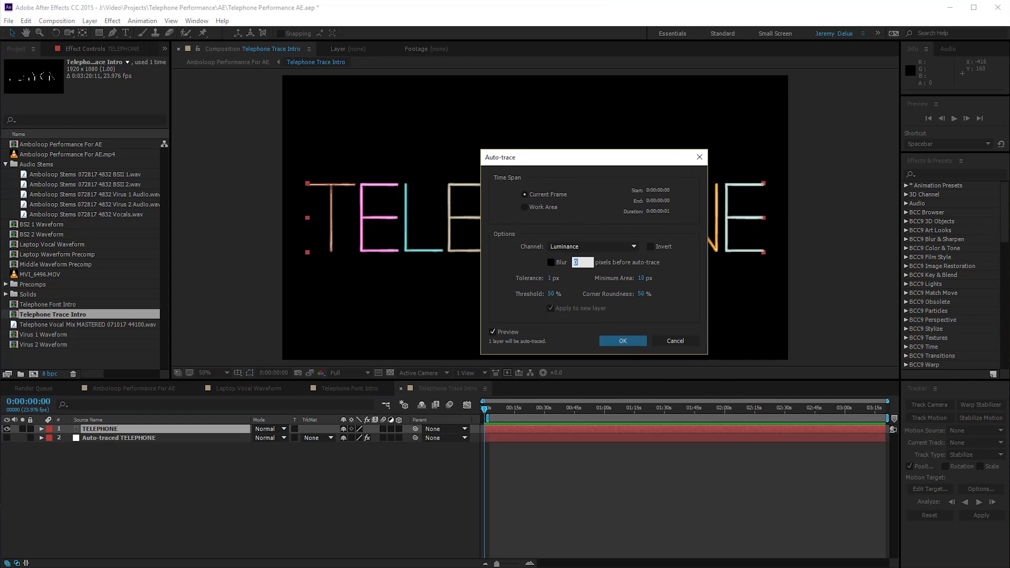
mouse_move(594, 158)
left_mouse_down()
mouse_move(599, 141)
mouse_move(760, 155)
mouse_move(702, 305)
left_mouse_up()
left_click(497, 316)
left_click(496, 316)
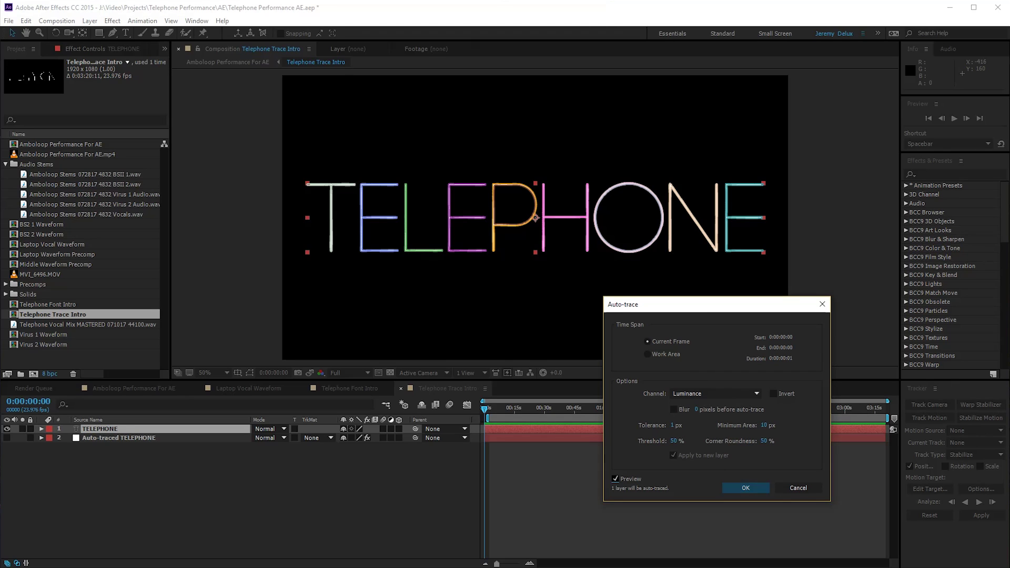
left_click(797, 488)
left_click(789, 486)
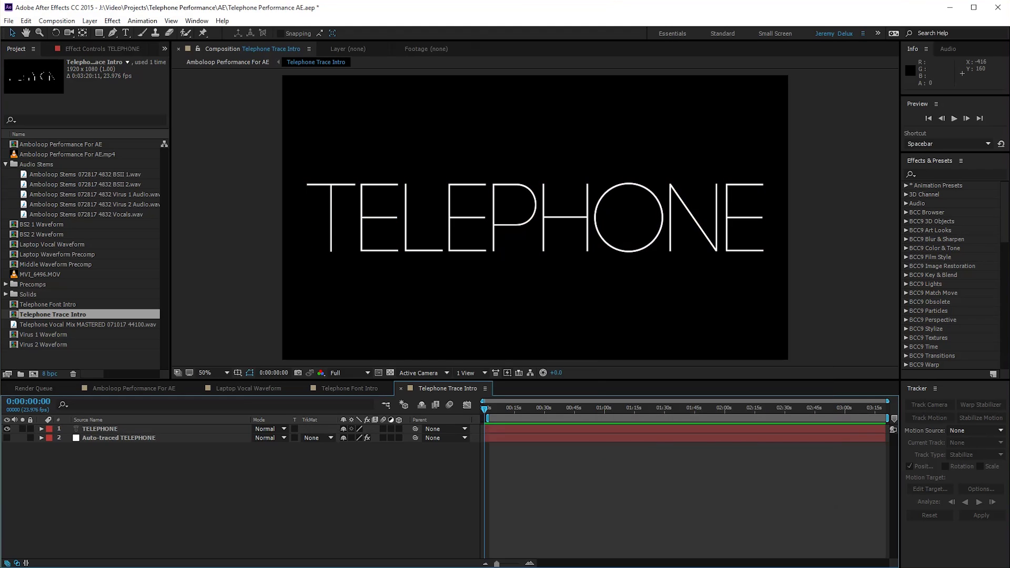
Step: Hide the TELEPHONE text layer, show the Auto-traced TELEPHONE layer, and play its write-on animation
left_click(783, 438)
left_click(784, 429)
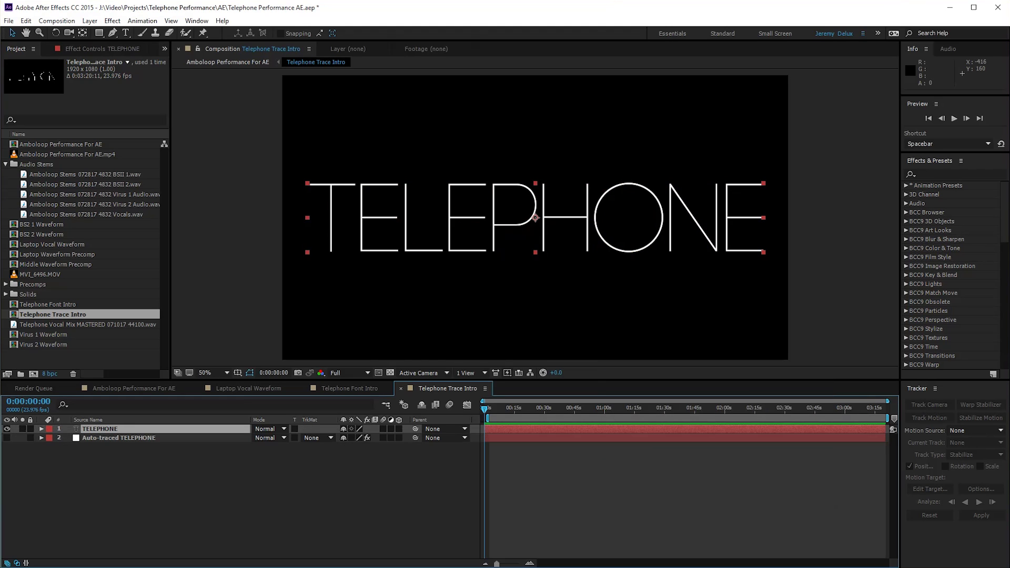
left_click(7, 428)
left_click(7, 438)
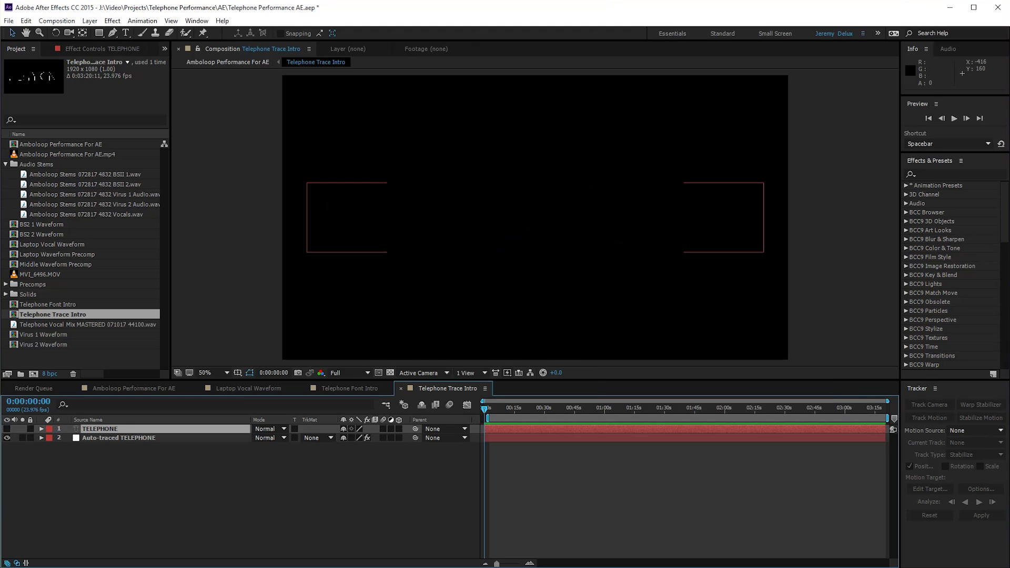
key("space")
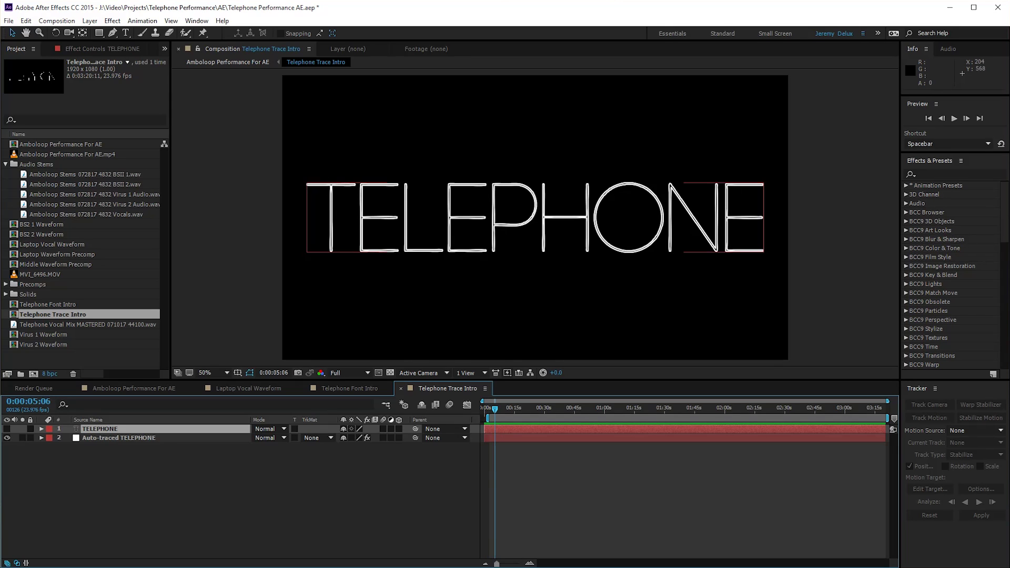
Step: Compare the TELEPHONE text with its traced outline by switching the visibility of the two layers back and forth
left_click(6, 429)
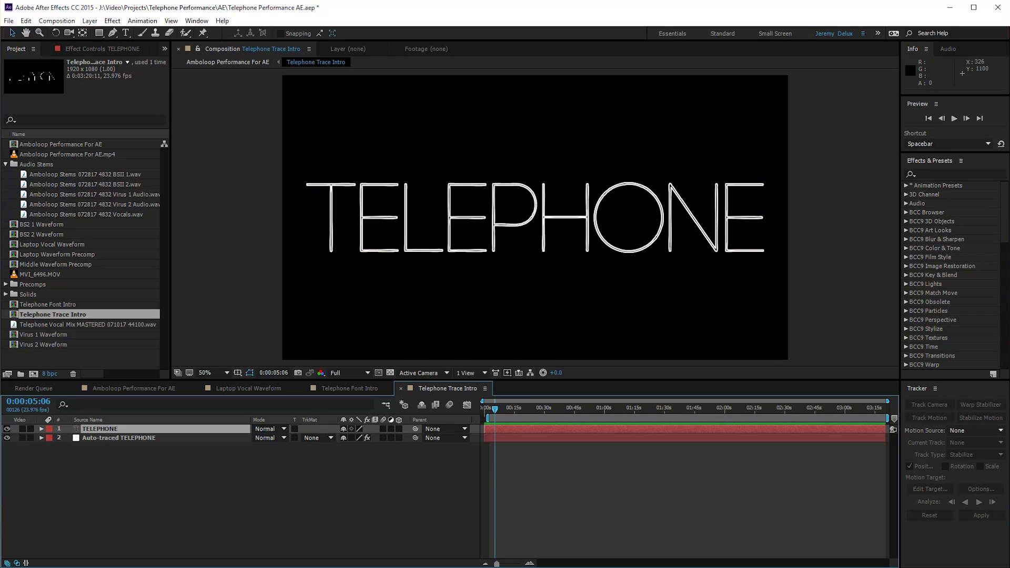
left_click(7, 437)
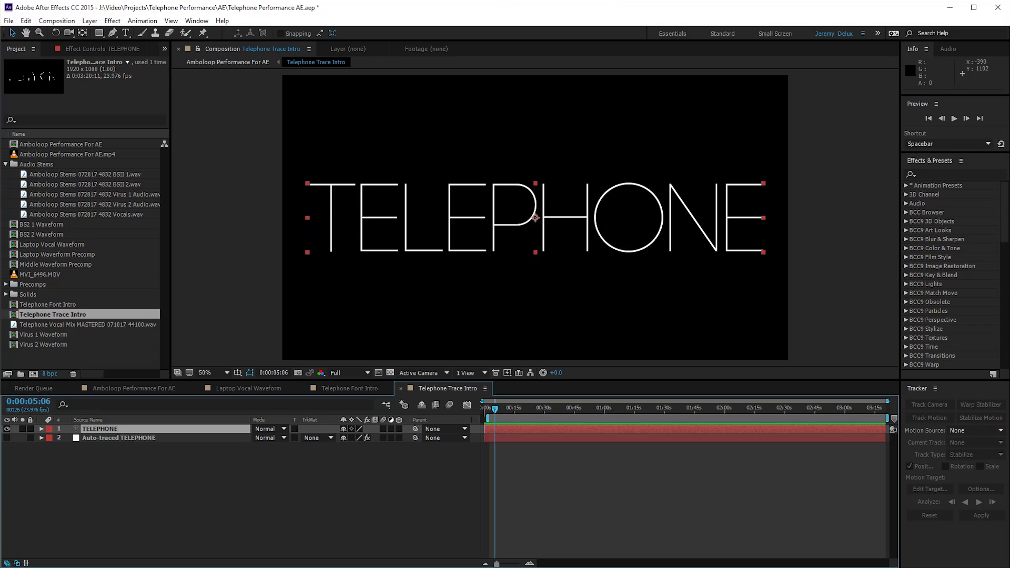
left_click(7, 437)
left_click(7, 429)
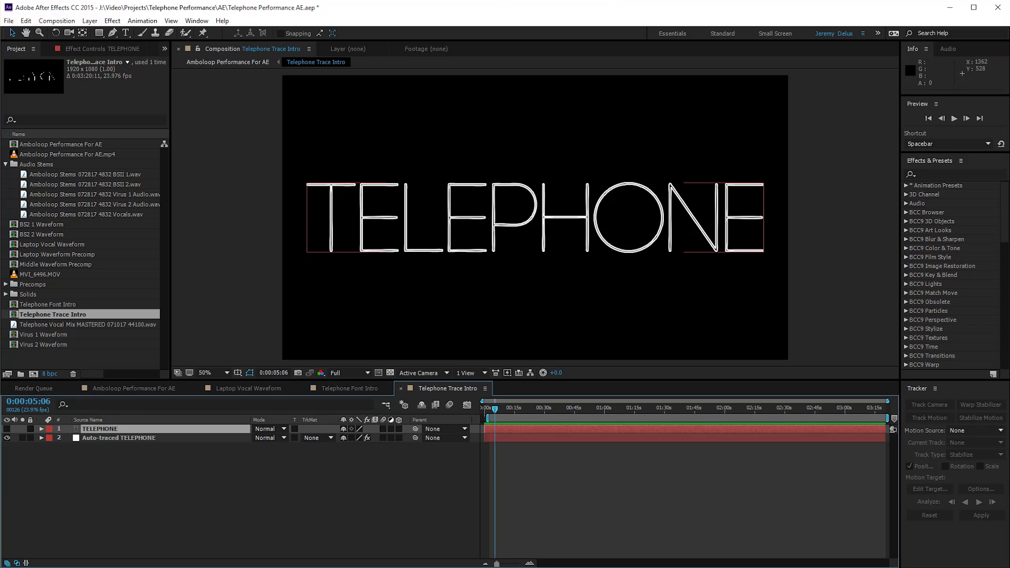
Step: Examine the traced outlines of the title at 100% magnification, and return to the fitted view
left_click(347, 372)
left_click(213, 373)
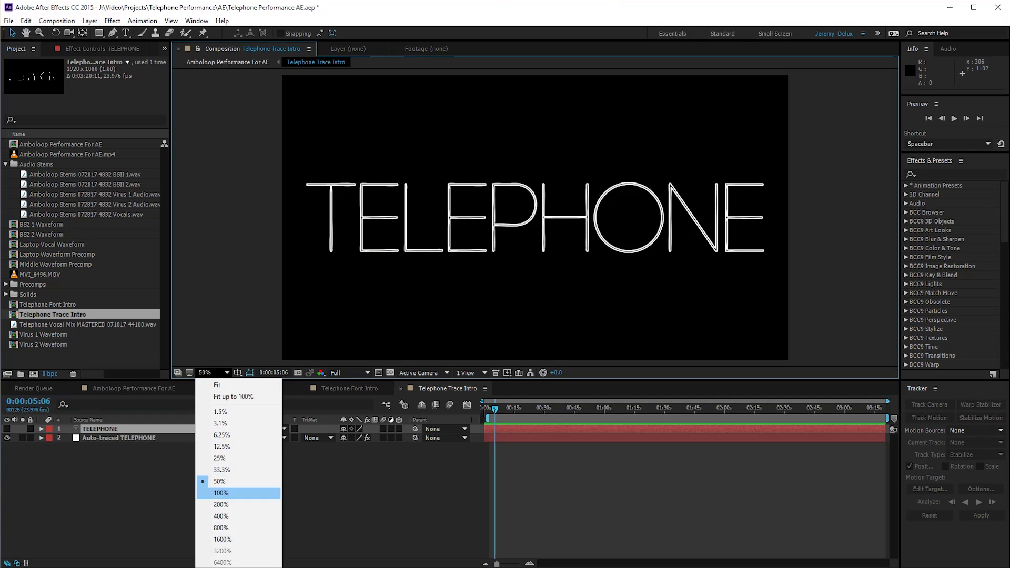
left_click(221, 492)
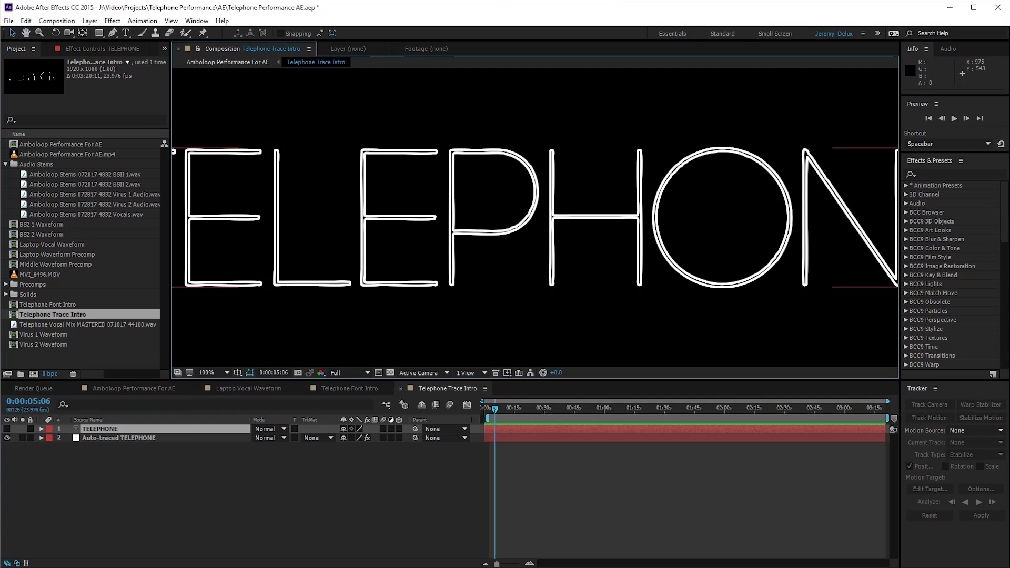
left_click(213, 373)
left_click(213, 383)
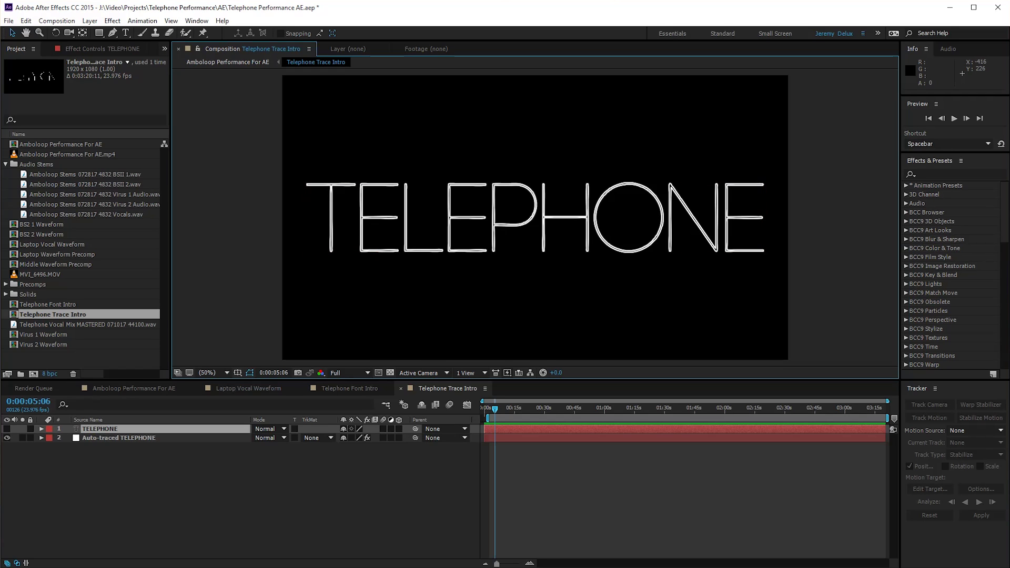
Step: Inspect the Stroke effect's settings on the Auto-traced TELEPHONE layer
key("F3")
left_click(119, 438)
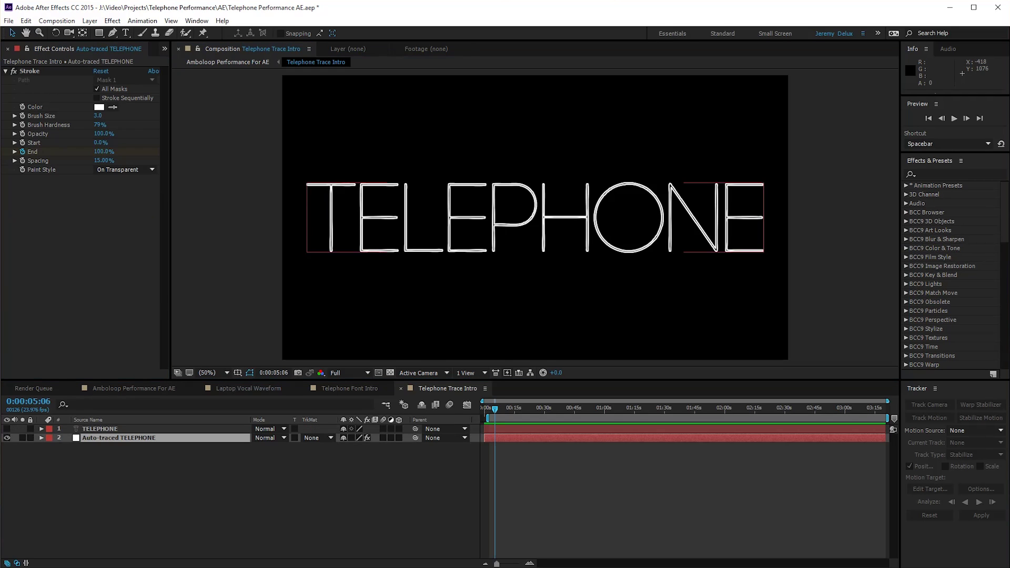
left_click(30, 71)
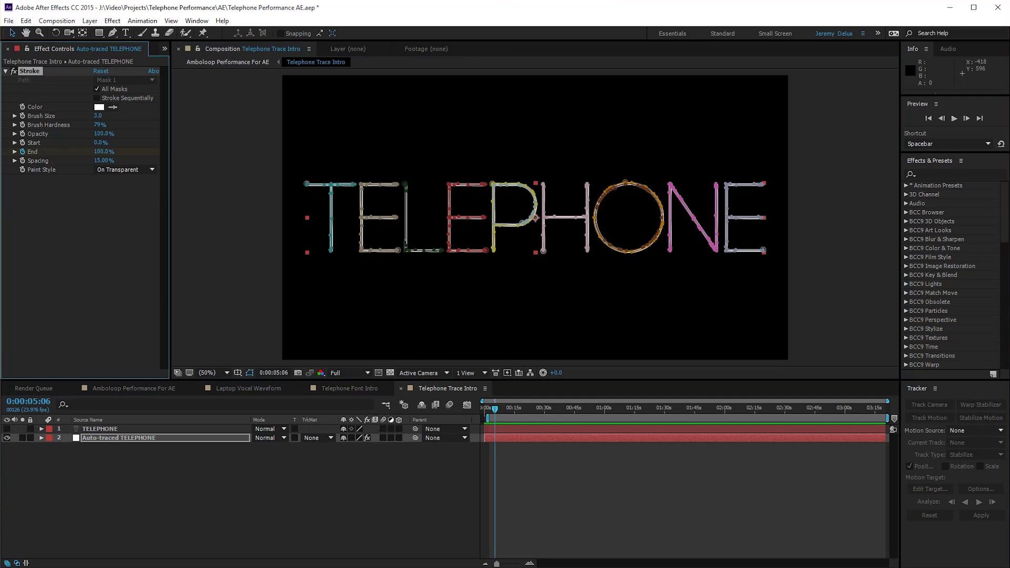
left_click(932, 174)
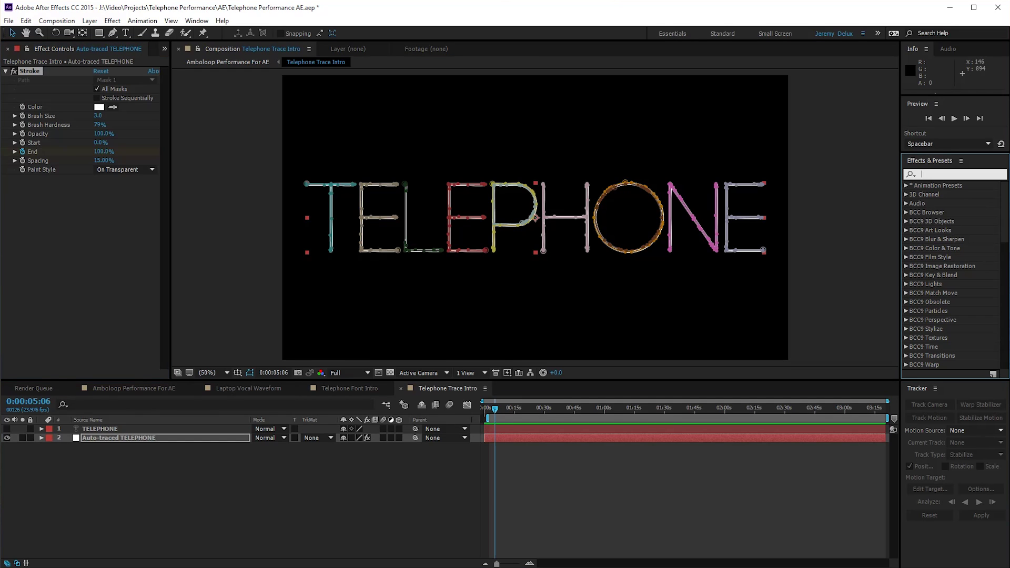
Step: Reveal the keyframed mask paths and Stroke End property of the Auto-traced TELEPHONE layer, and play the animation
left_click(119, 438)
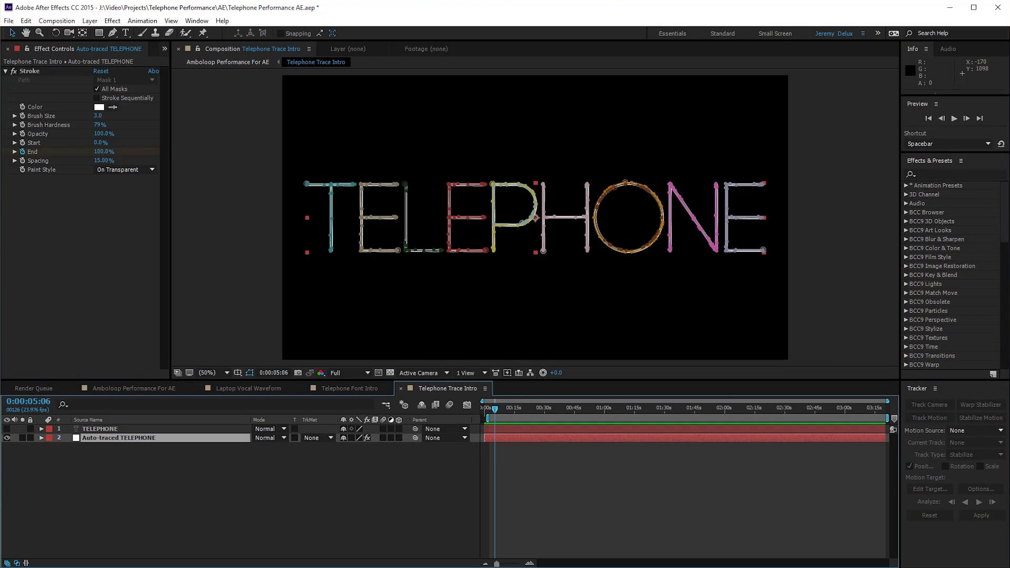
key("m")
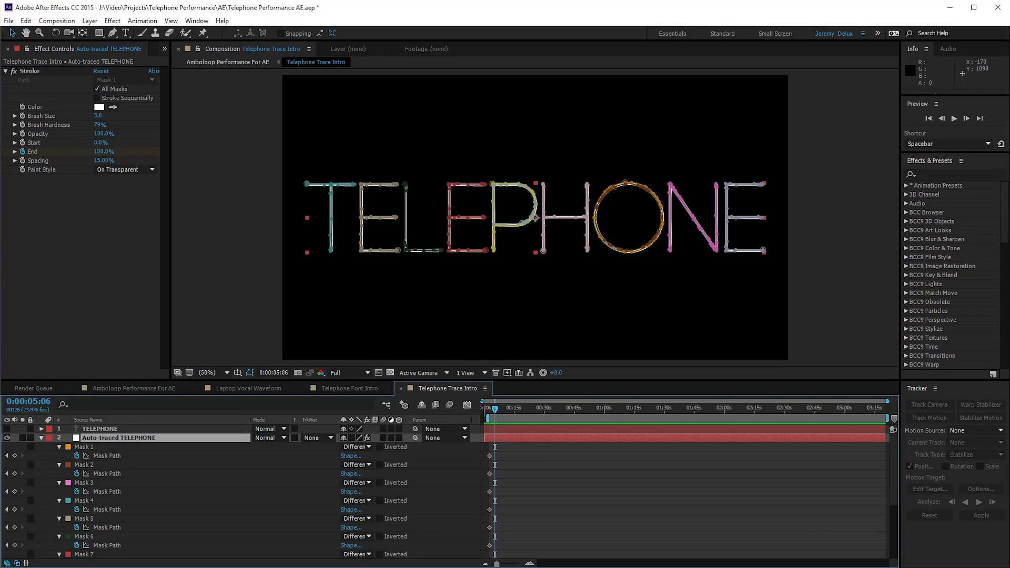
key("F2")
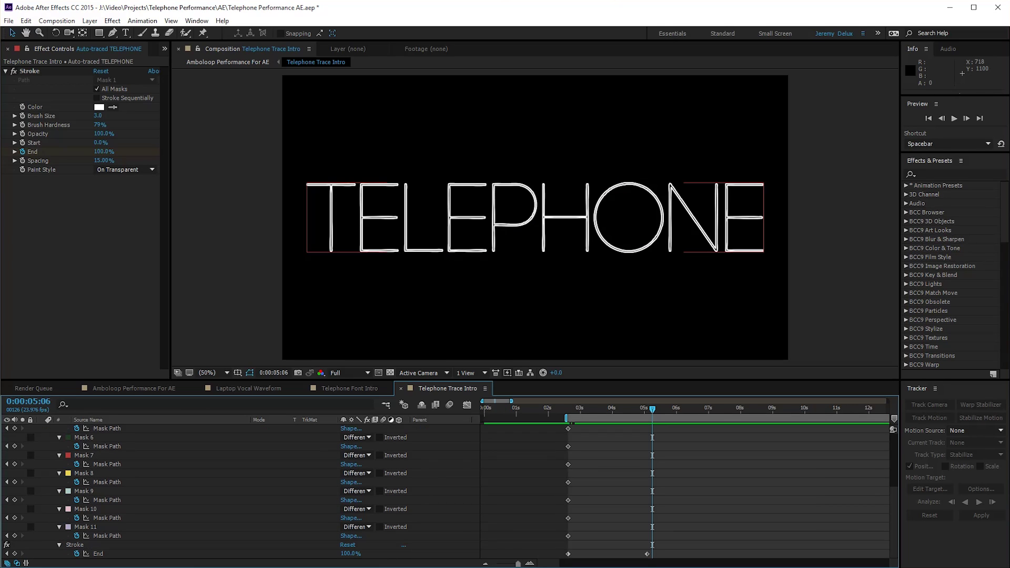
key("space")
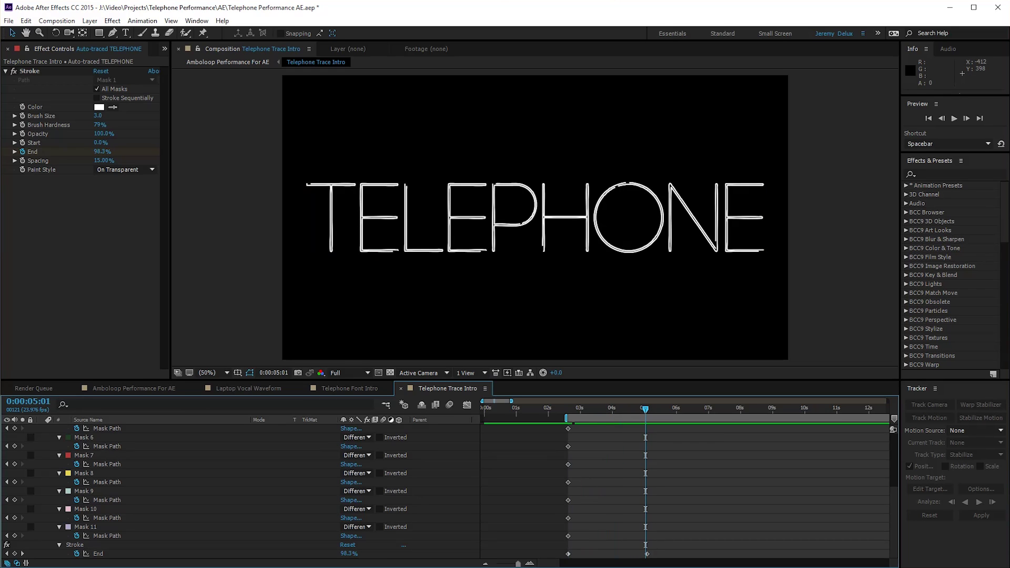
Step: Turn the Stroke effect's All Masks option off and back on
left_click(79, 226)
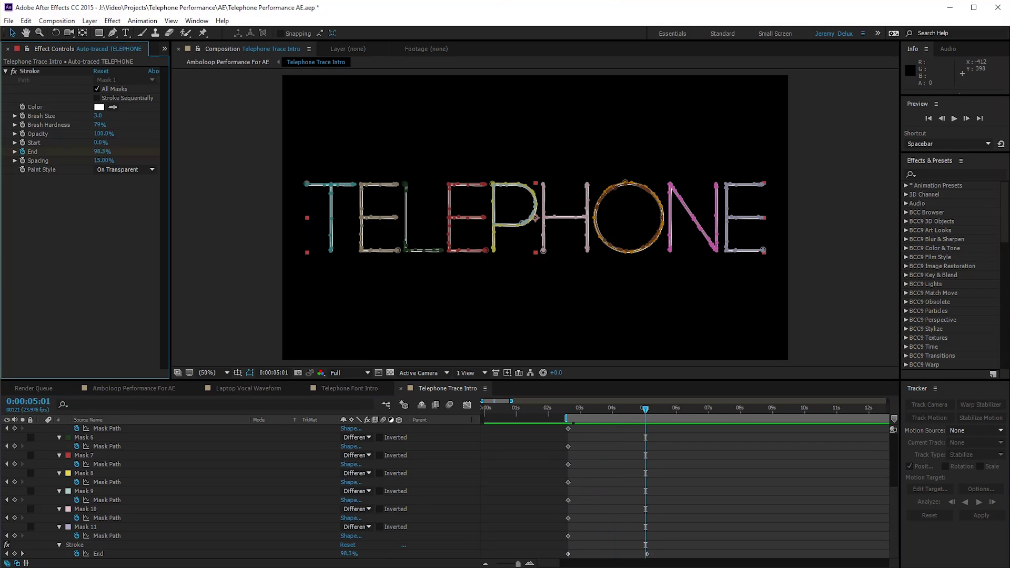
left_click(97, 89)
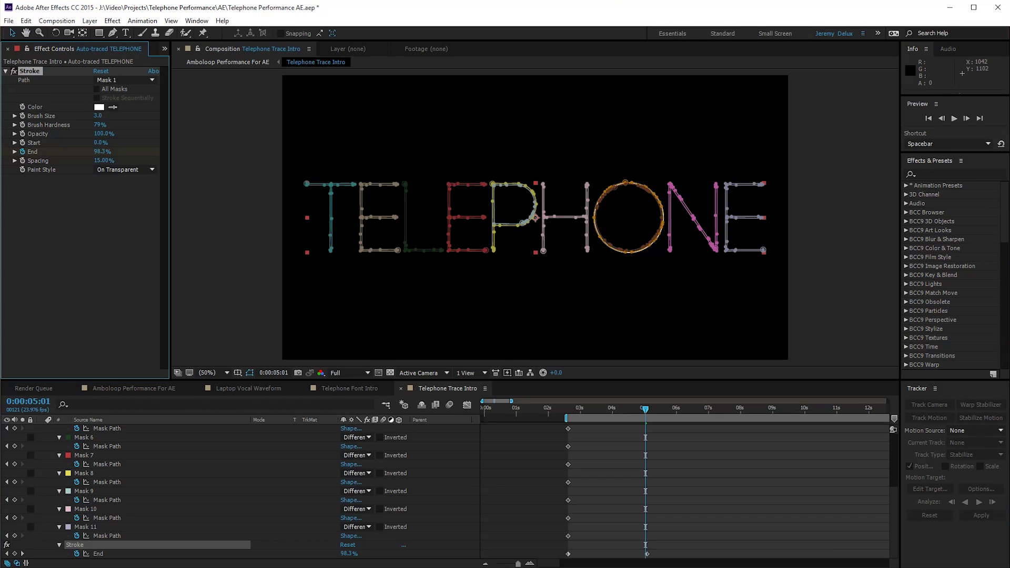
left_click(97, 89)
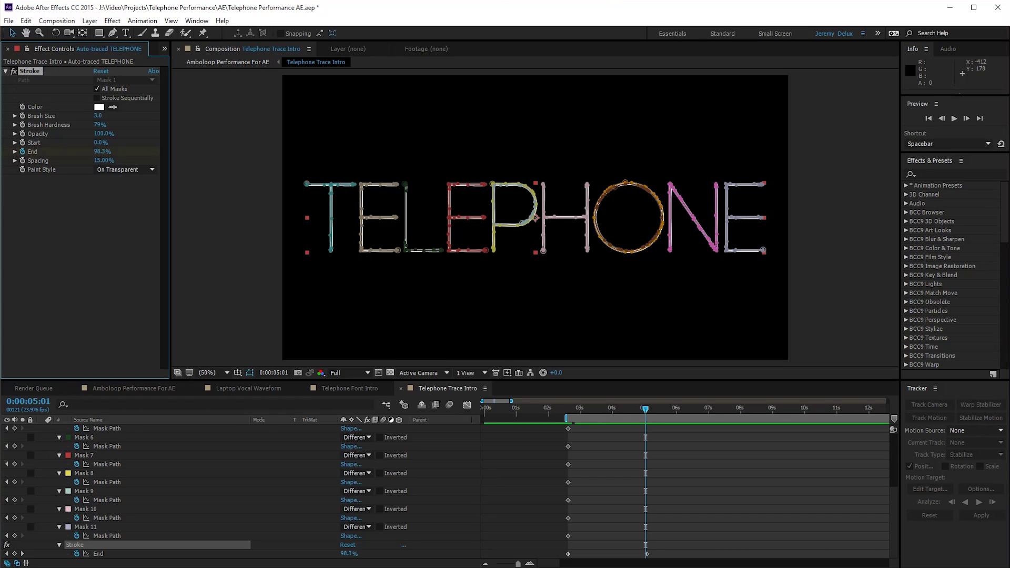
Step: Try a lower Stroke End value at 0:00:03:09, undo the change, and play the write-on animation
left_click_drag(577, 409, 592, 409)
left_click(206, 271)
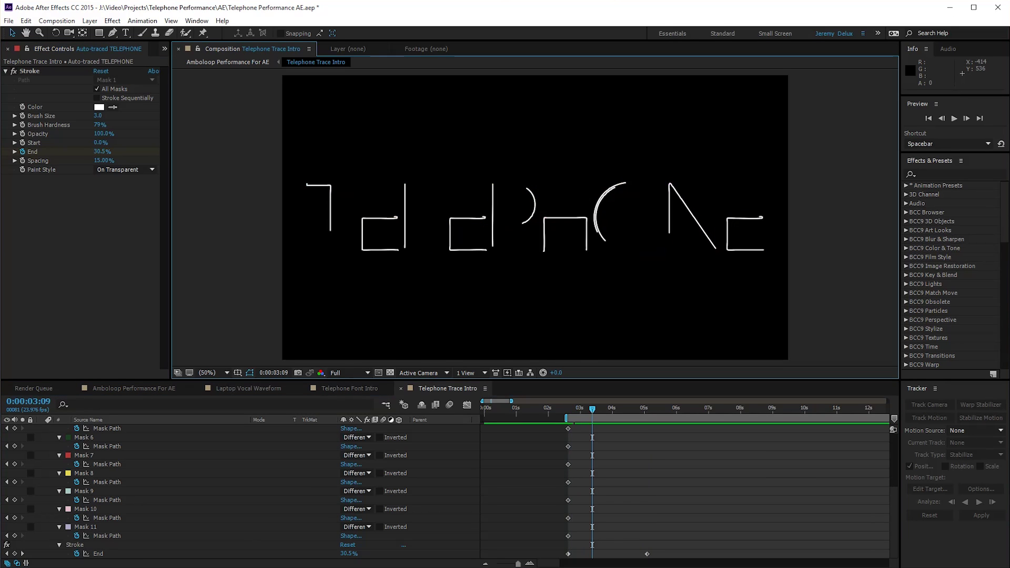
mouse_move(102, 151)
left_mouse_down()
mouse_move(139, 151)
mouse_move(87, 151)
left_mouse_up()
key("ctrl+z")
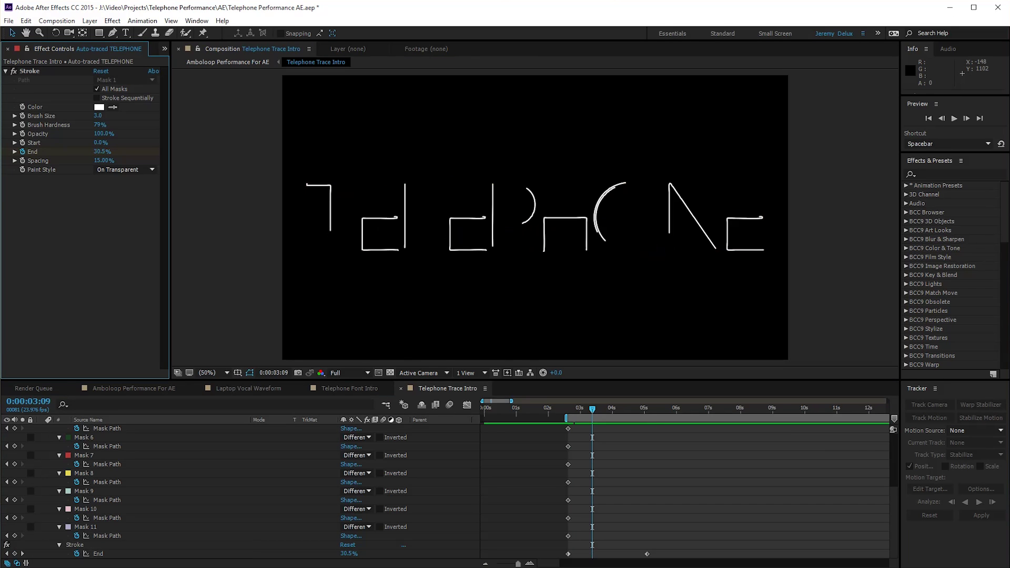
key("space")
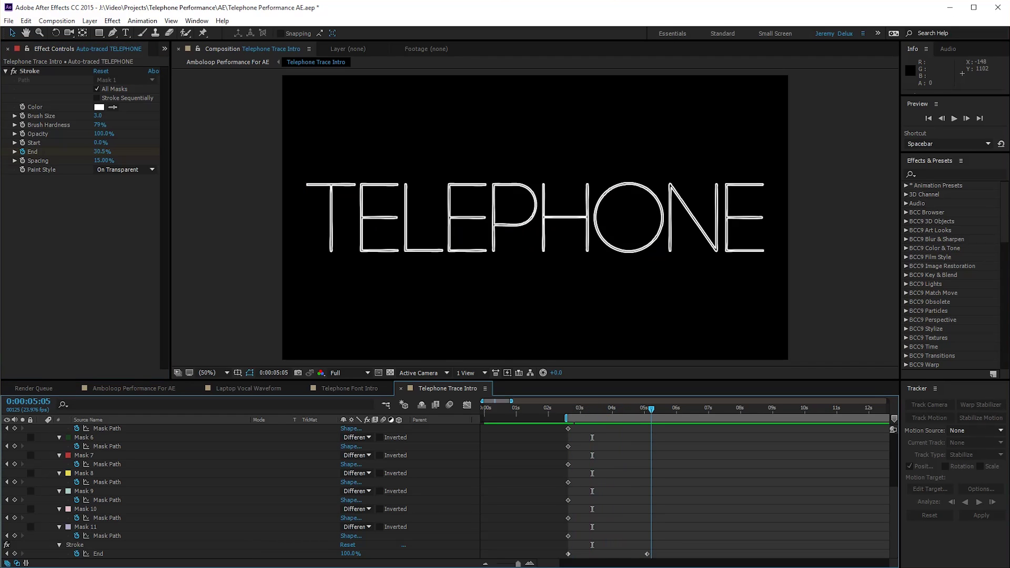
Step: Search the effects for "star" and apply Trapcode Starglow to the Auto-traced TELEPHONE layer
left_click(926, 174)
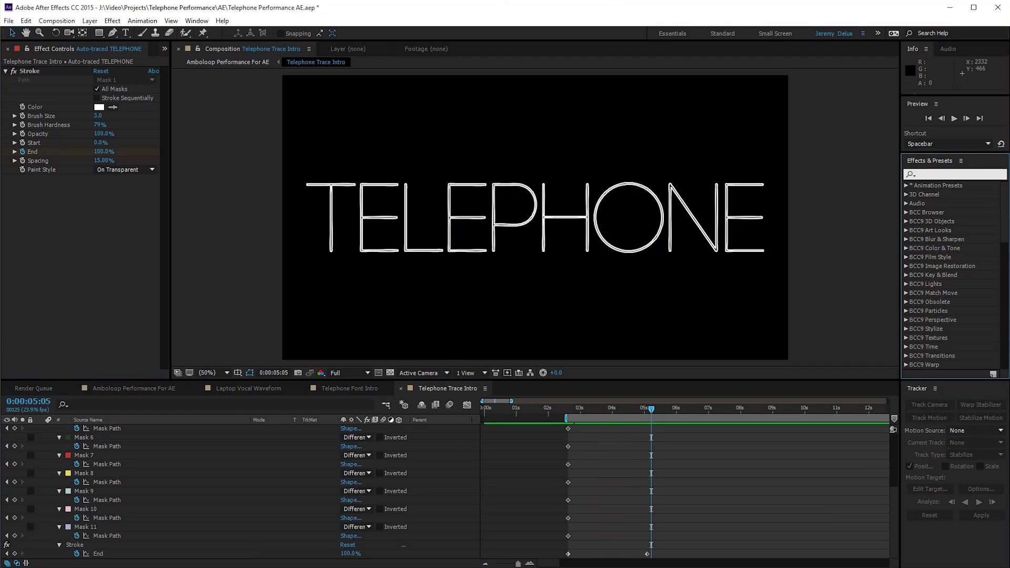
type("star")
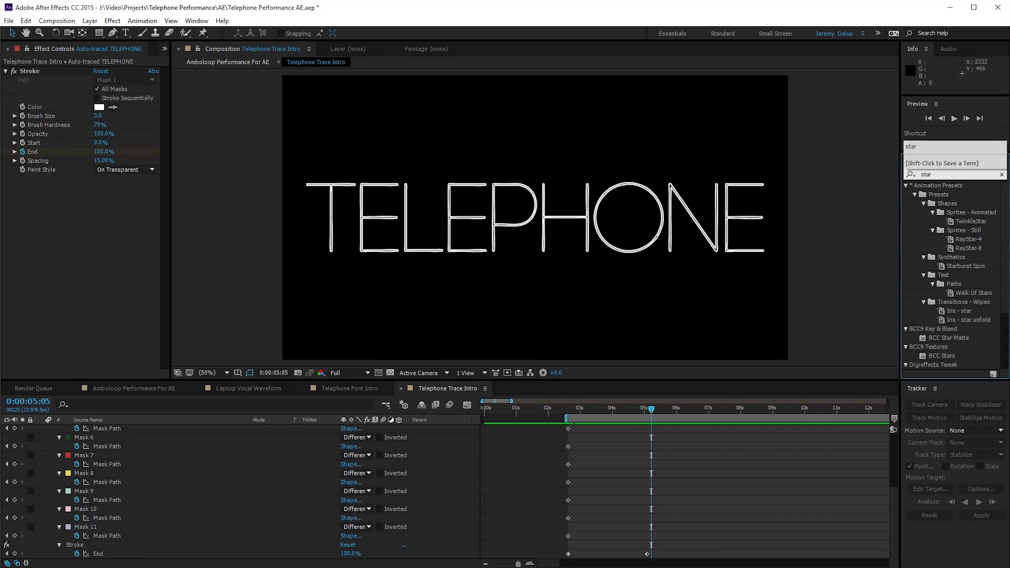
scroll(952, 294, "down", 3)
left_click_drag(940, 365, 447, 218)
scroll(253, 484, "up", 4)
left_click(41, 438)
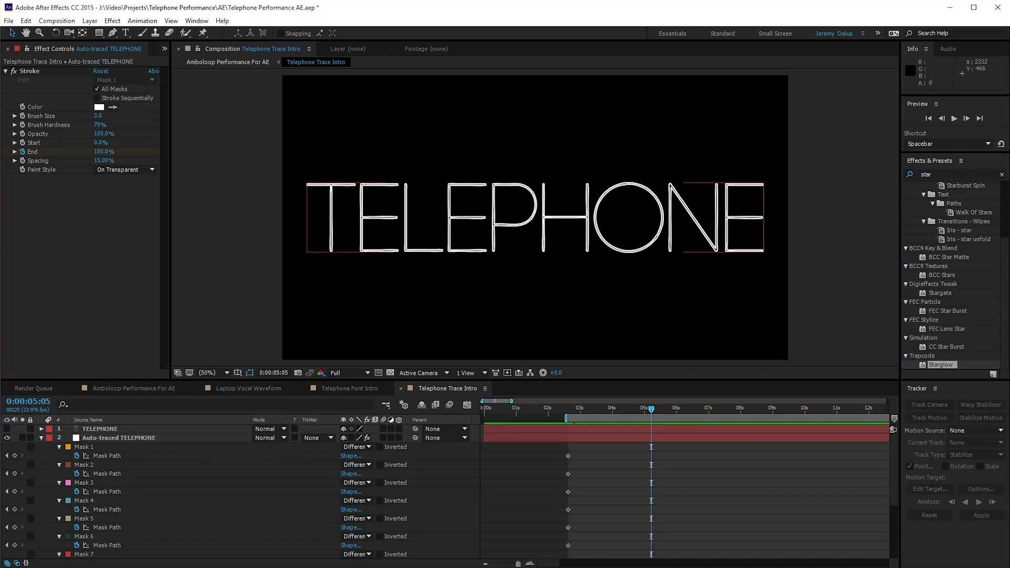
left_click_drag(941, 364, 100, 429)
key("ctrl+z")
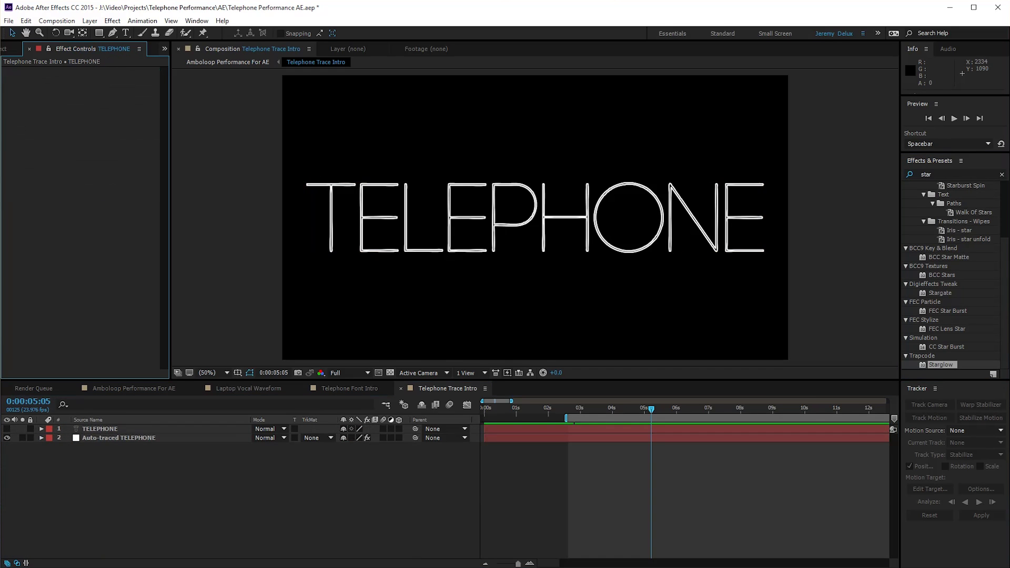
left_click_drag(941, 364, 153, 437)
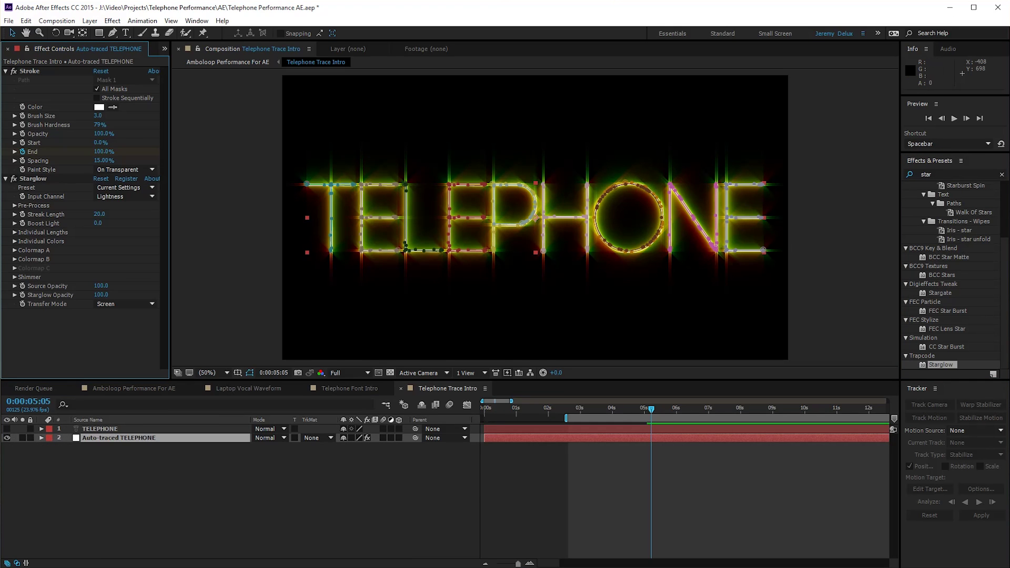
Step: Try the White H preset for the Starglow effect, followed by the HV Prism preset
left_click(125, 187)
left_click(149, 242)
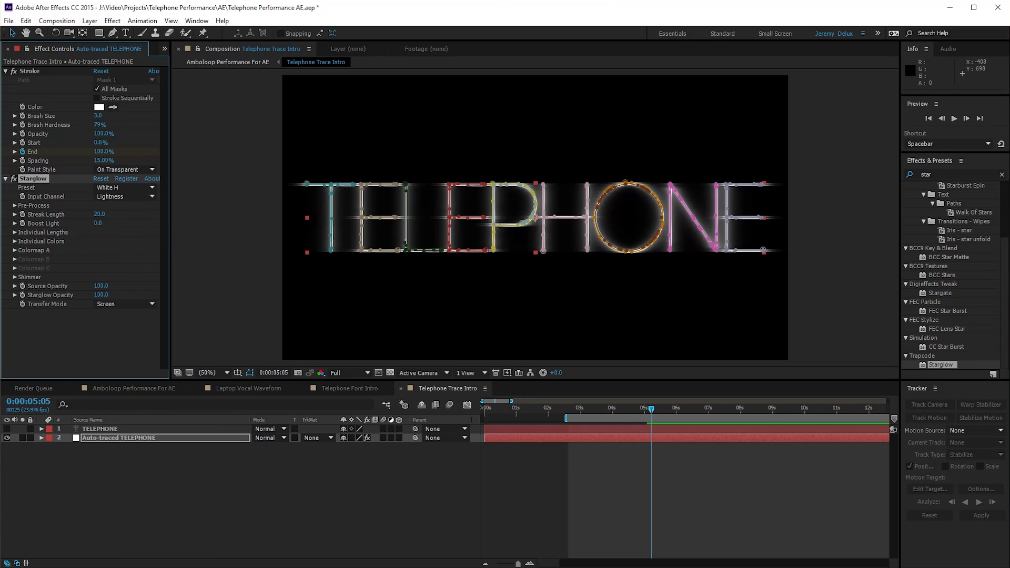
left_click(125, 187)
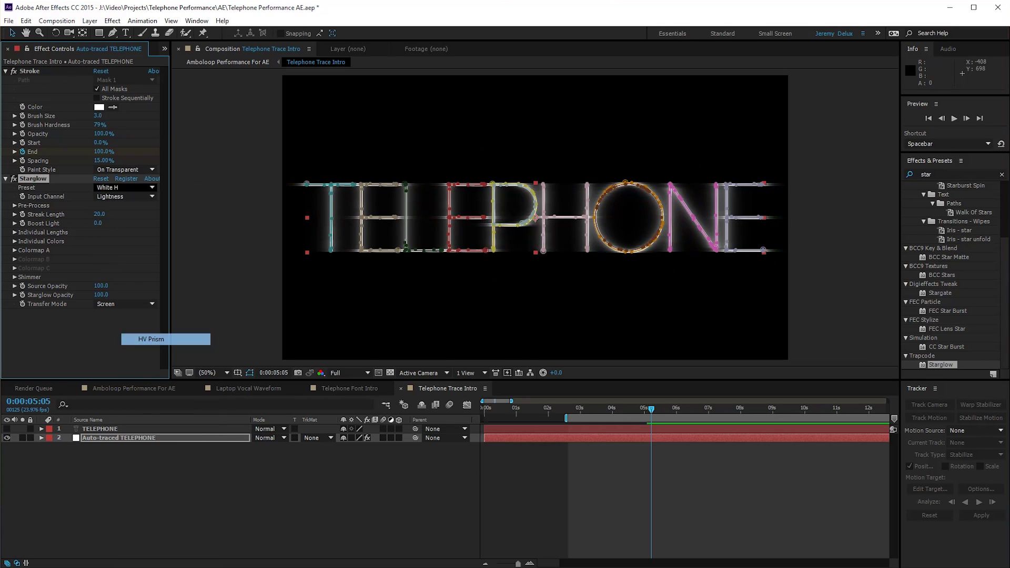
left_click(158, 339)
left_click(179, 487)
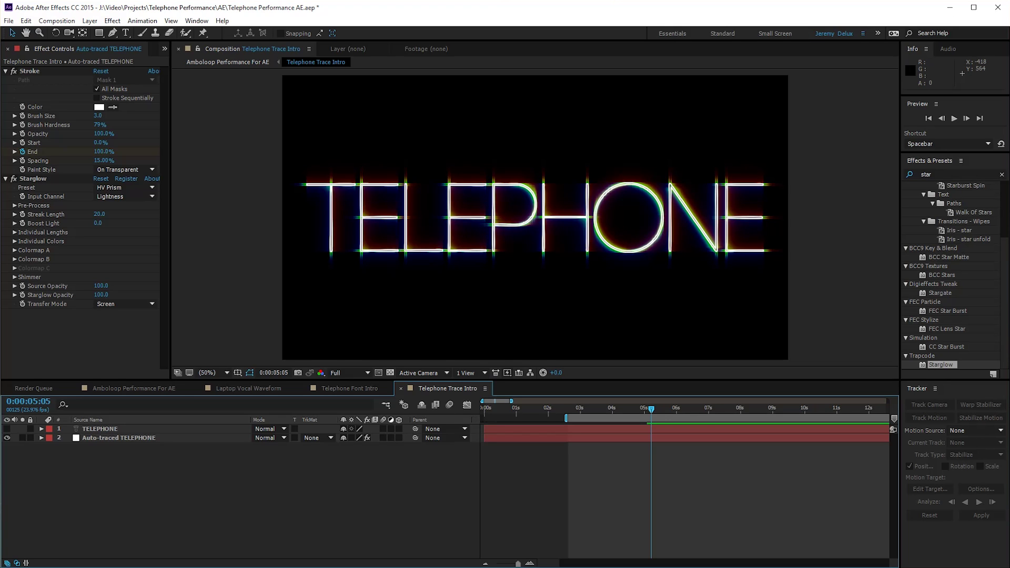
Step: Try a Starglow Streak Length of 170 and a Boost Light of 6.9, and undo both changes
left_click_drag(99, 214, 178, 214)
left_click(119, 438)
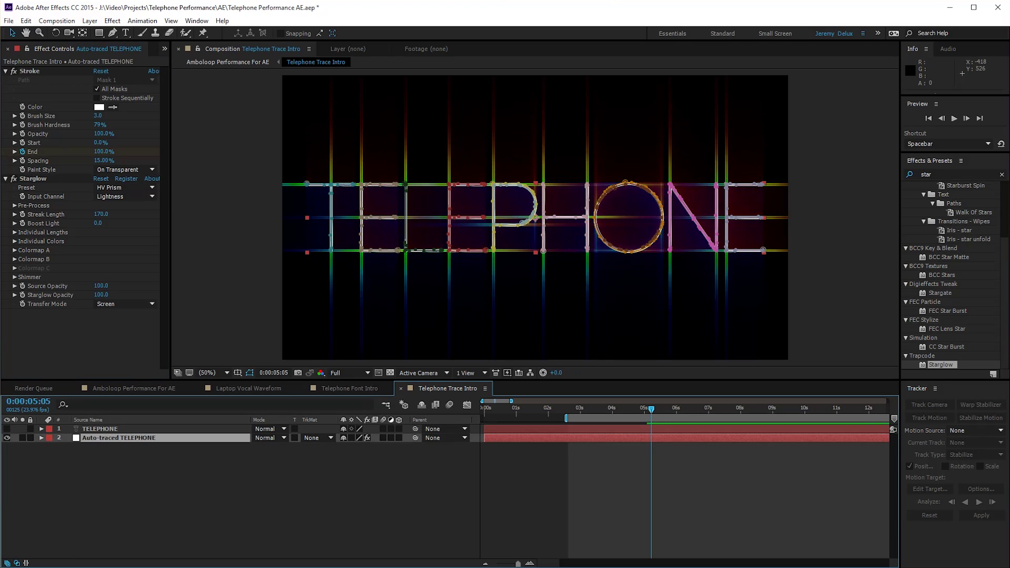
left_click(158, 487)
left_click_drag(98, 223, 134, 223)
left_click(158, 487)
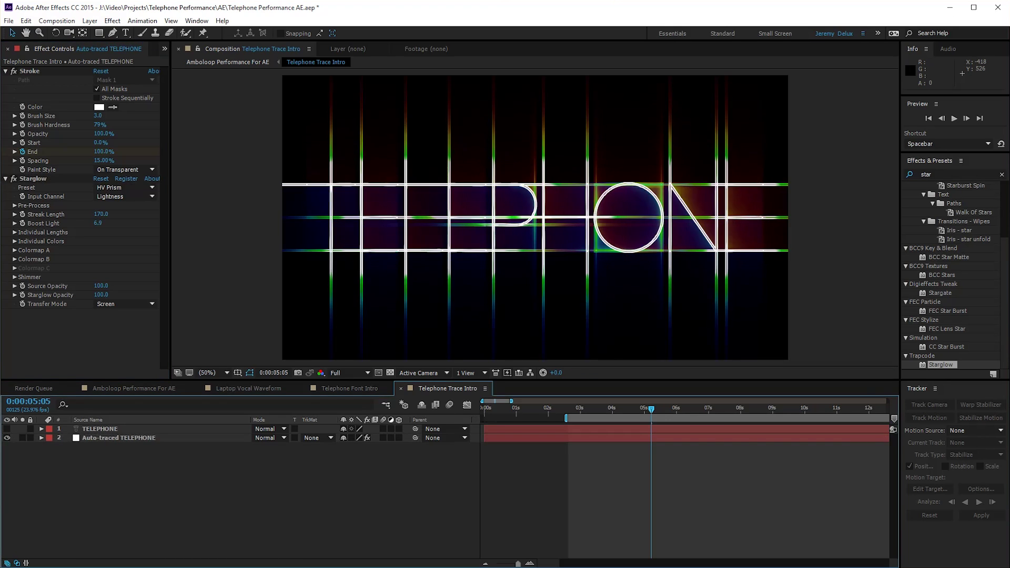
key("ctrl+z")
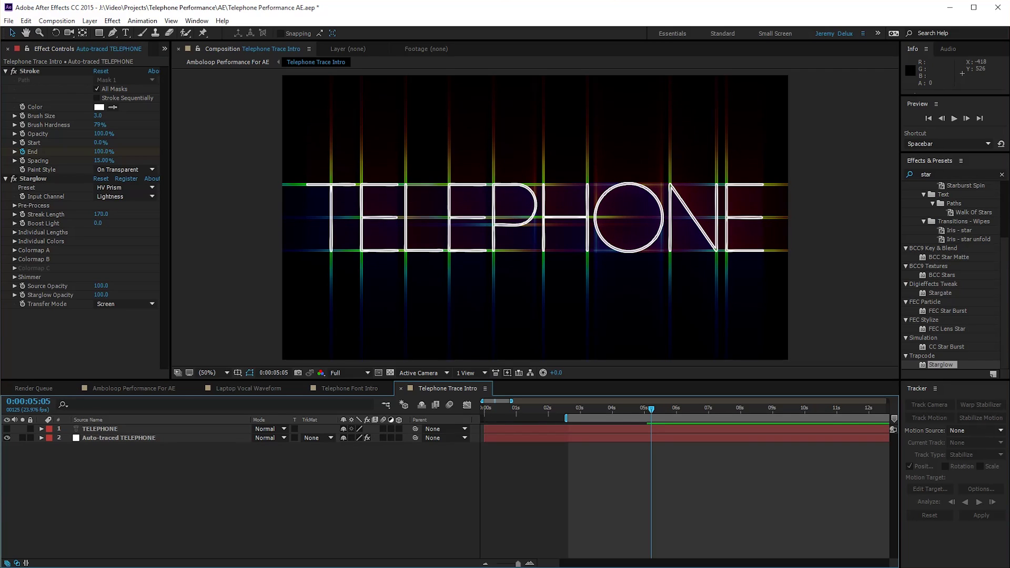
key("ctrl+z")
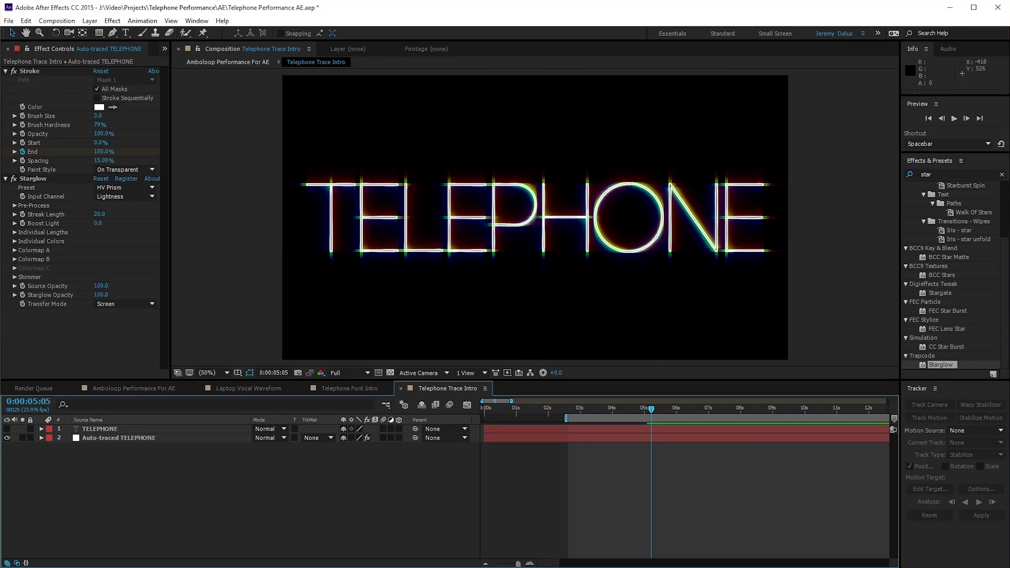
Step: Try the Warm Star preset for Starglow, and delete the Starglow effect from the Auto-traced TELEPHONE layer
left_click(33, 178)
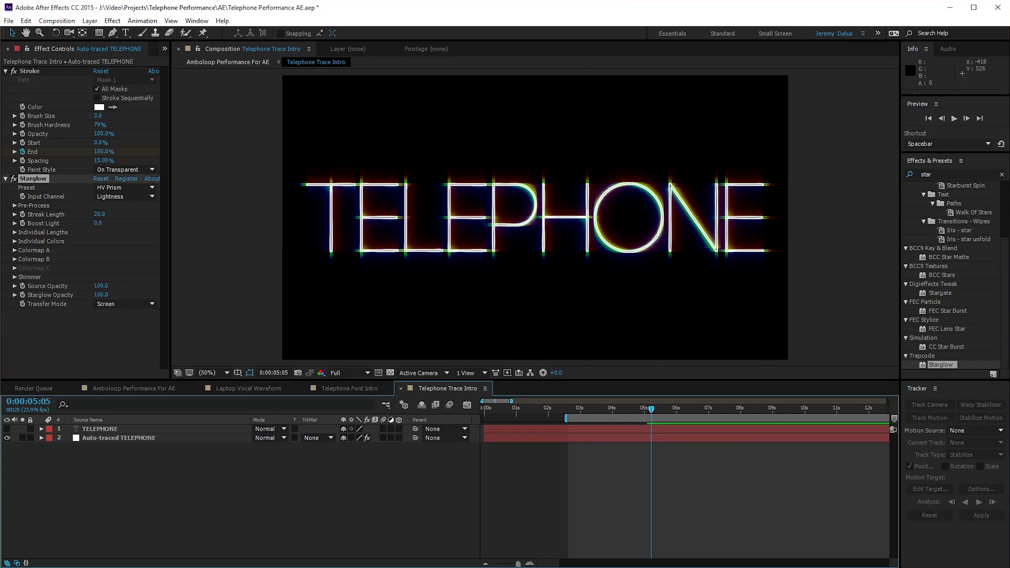
left_click(124, 187)
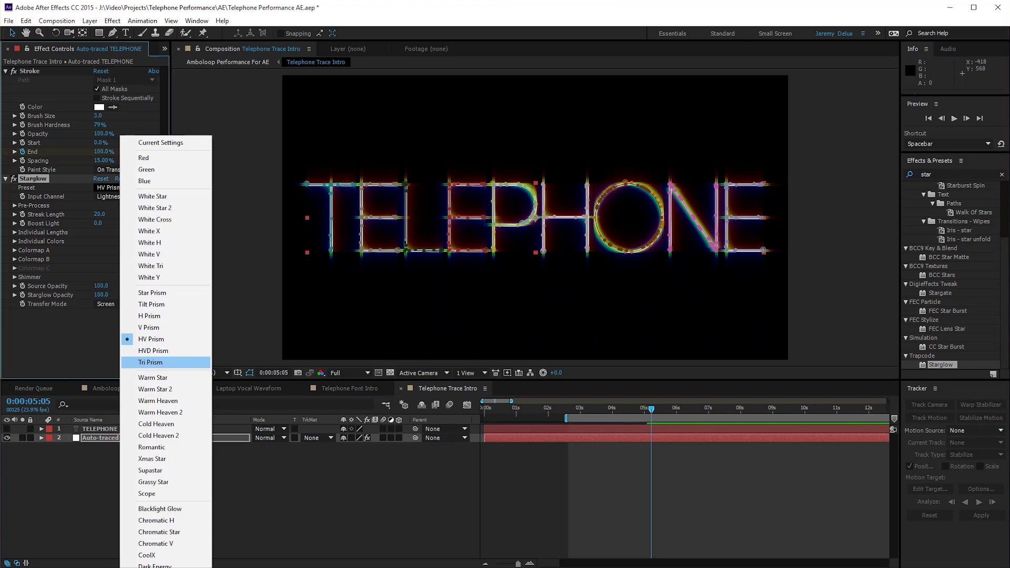
left_click(157, 390)
left_click(203, 487)
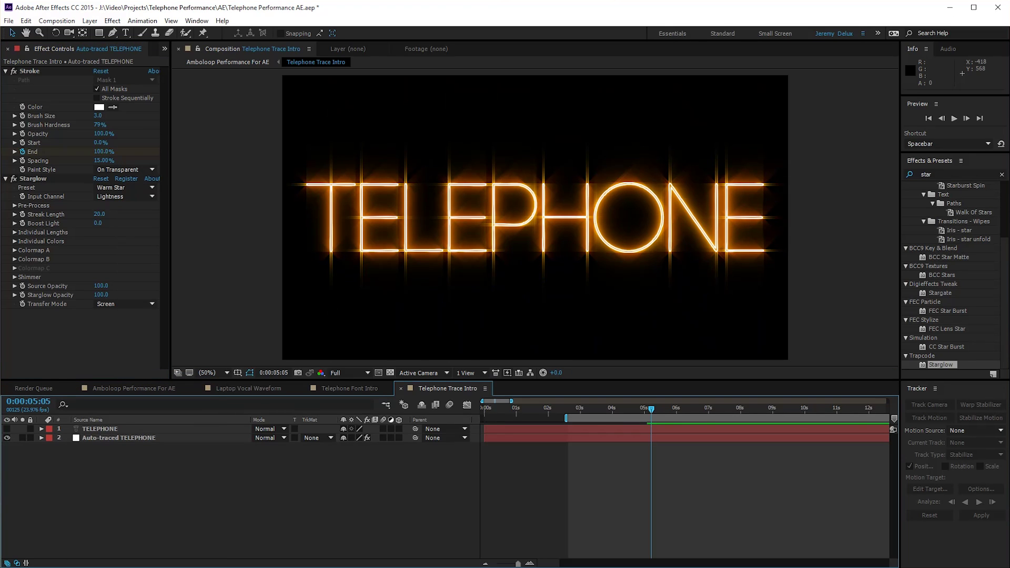
left_click(33, 179)
key("Delete")
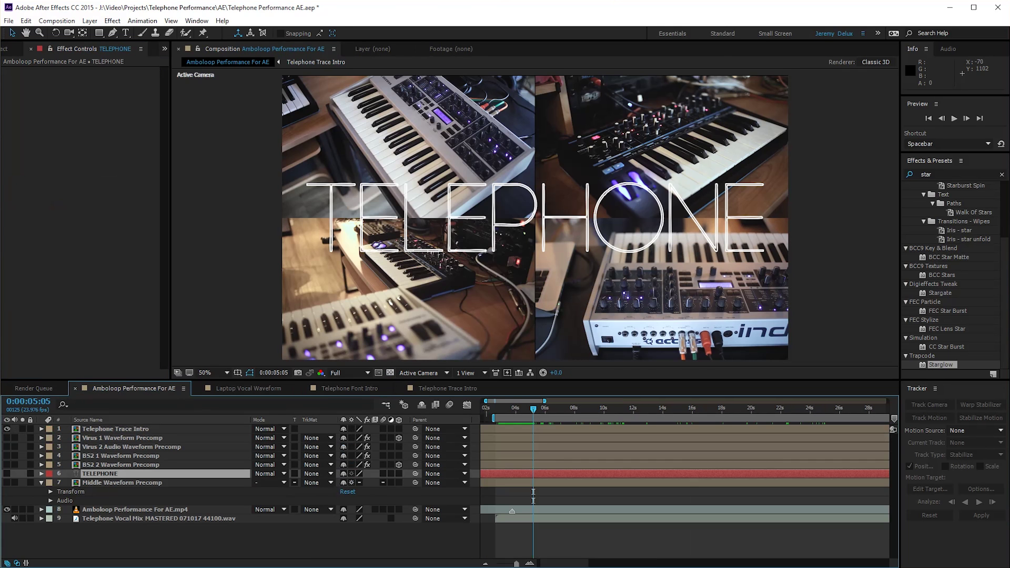
Step: Play the title in the Amboloop Performance For AE composition, hide the Telephone Trace Intro layer, and play the footage without it
key("space")
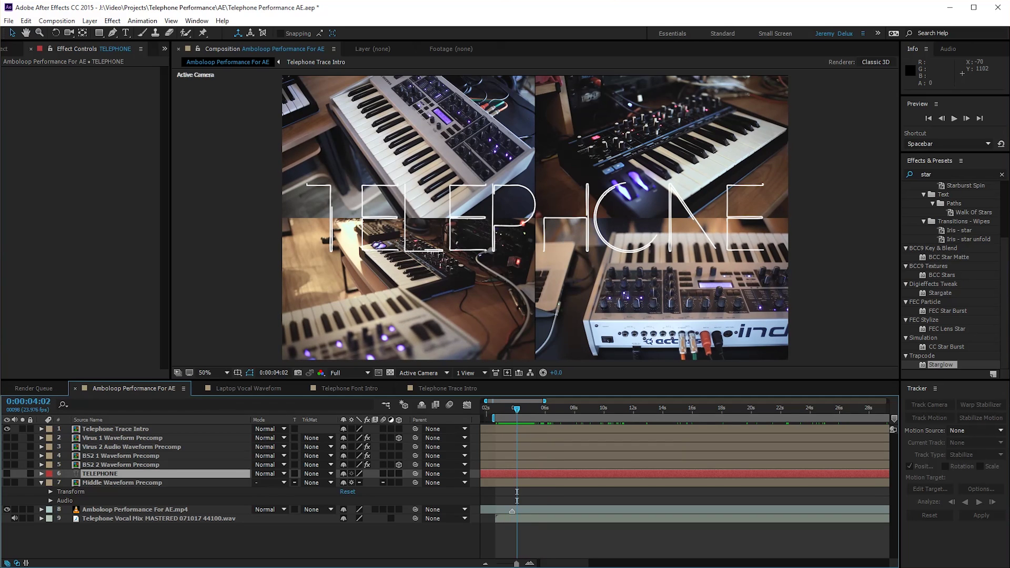
left_click(115, 429)
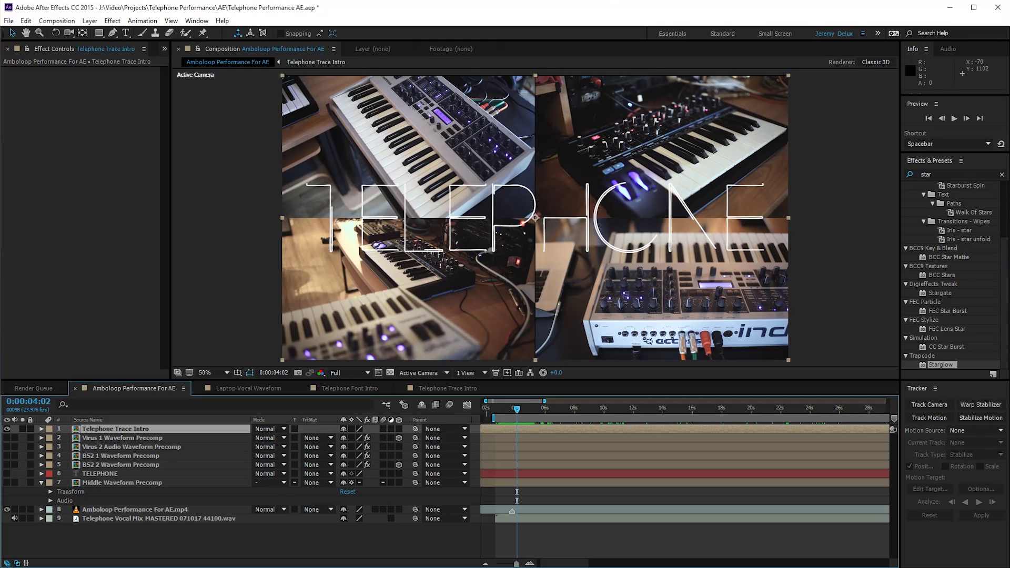
left_click(7, 429)
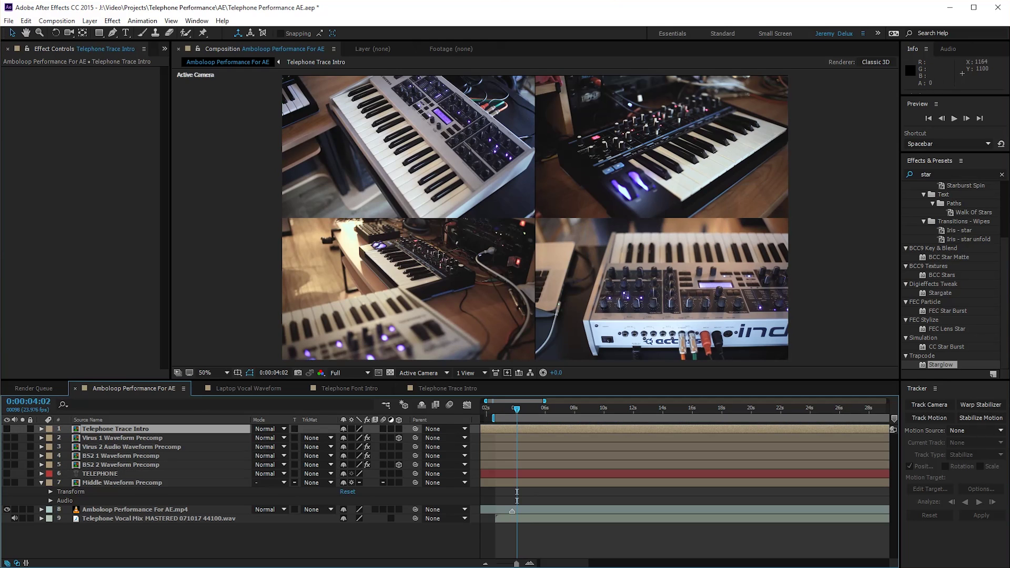
key("space")
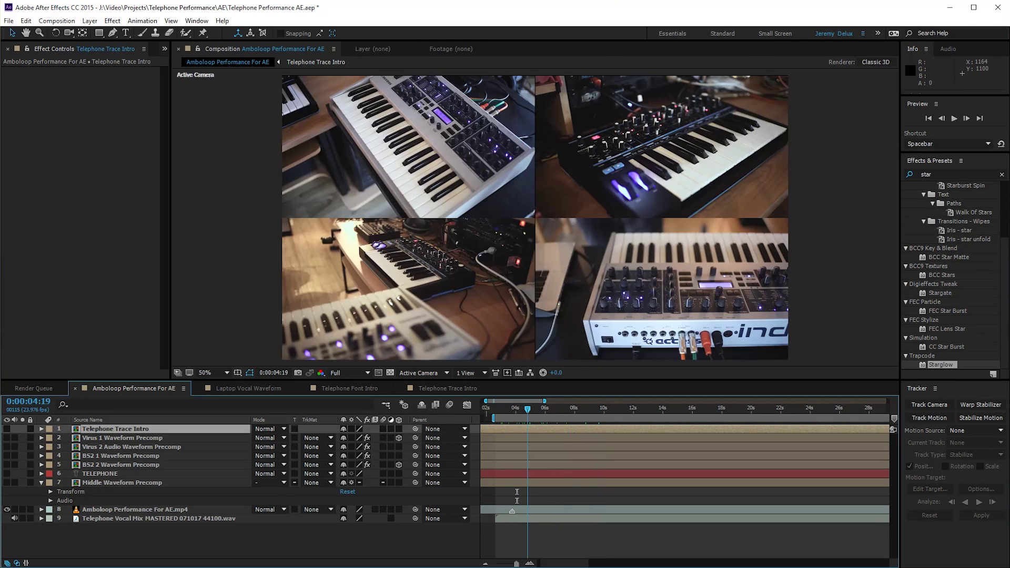
key("space")
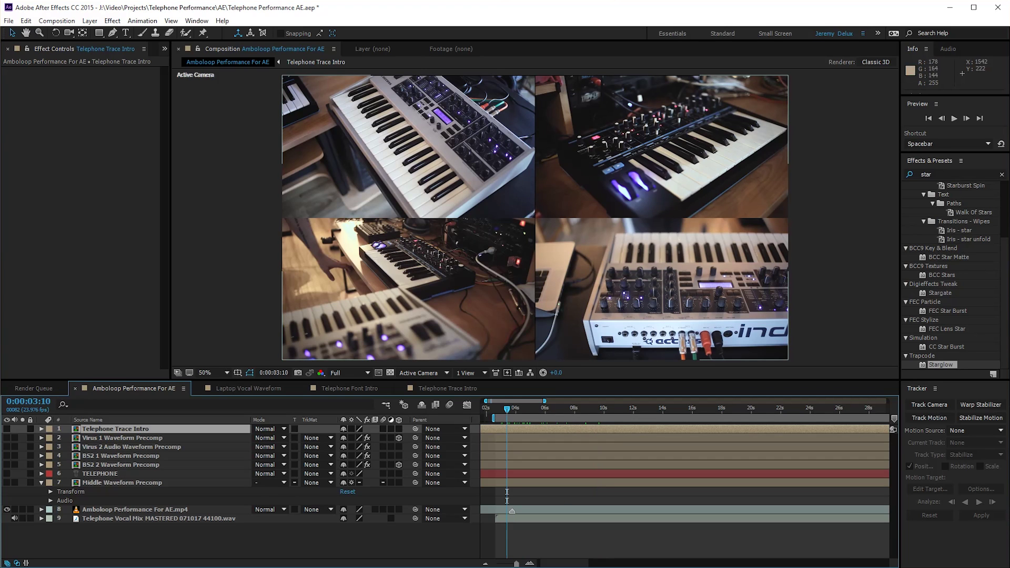
Step: Go to 0:00:17:19 and make the Virus 1 Waveform Precomp layer visible
left_click_drag(507, 408, 727, 409)
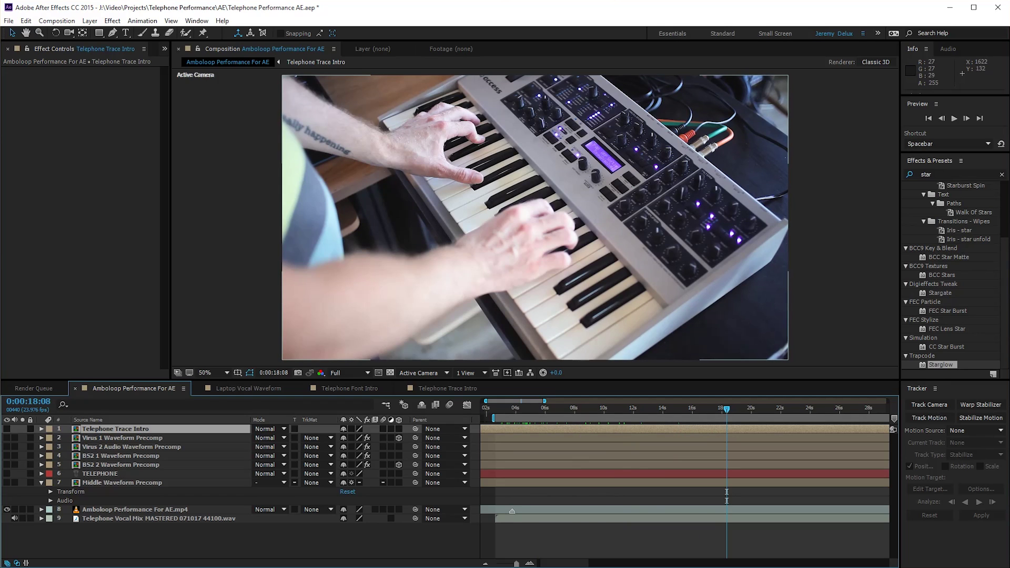
mouse_move(726, 408)
left_mouse_down()
mouse_move(816, 408)
mouse_move(718, 408)
left_mouse_up()
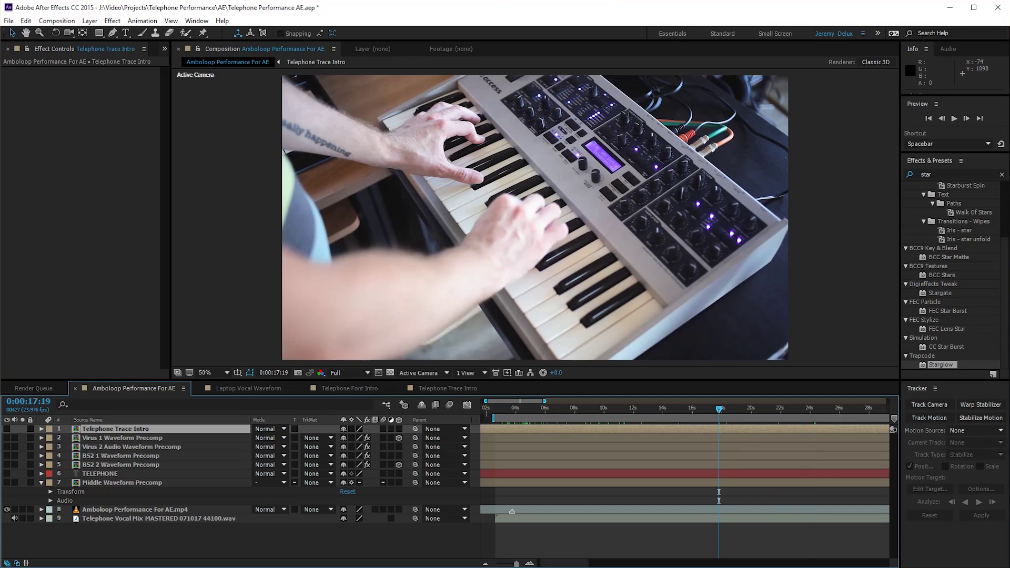
key("ctrl+Down")
left_click(7, 437)
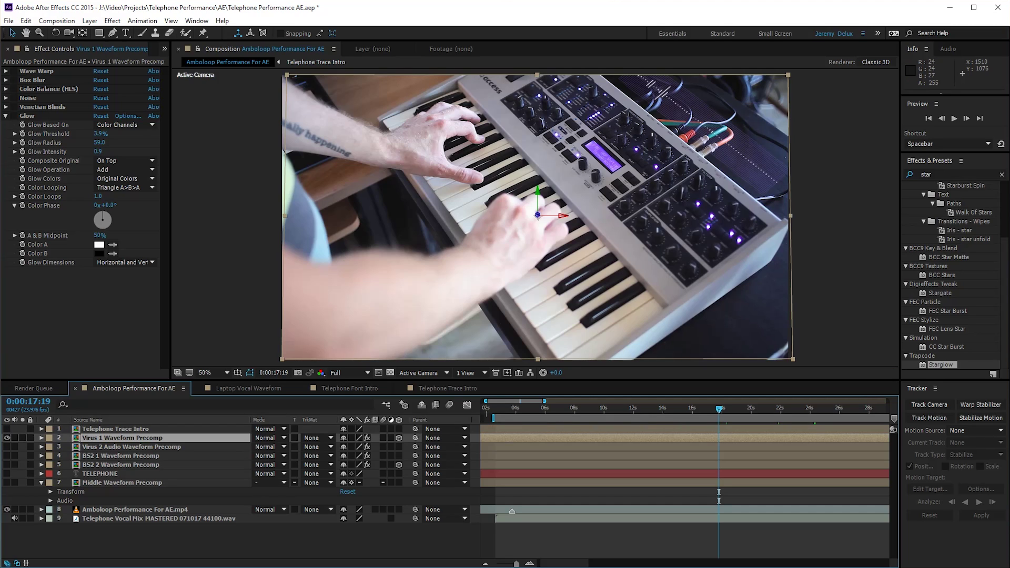
Step: Open the Virus 1 Waveform Precomp, collapse the properties of all its layers, and compare it with the Amboloop Performance For AE composition
double_click(122, 438)
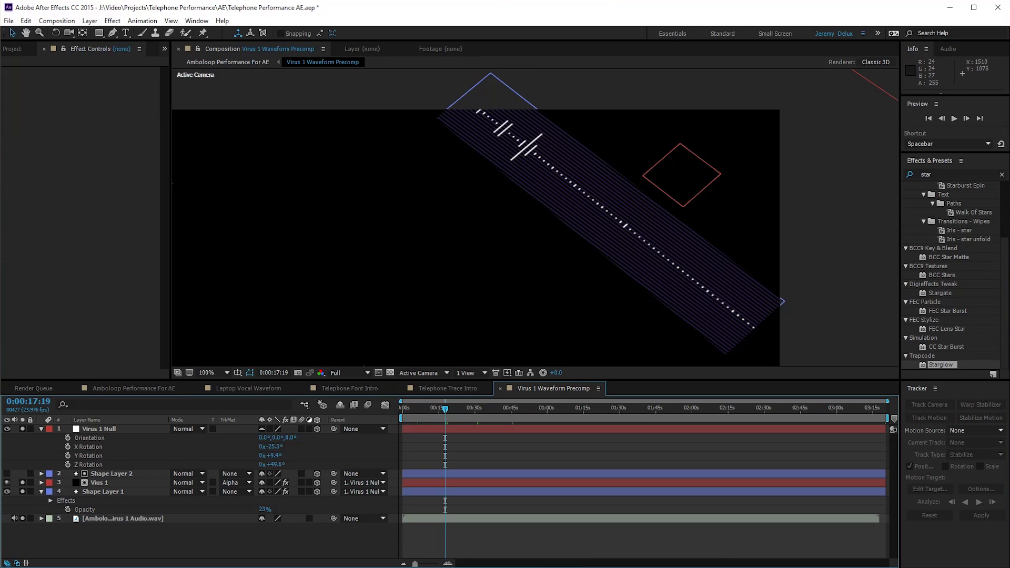
key("ctrl+a")
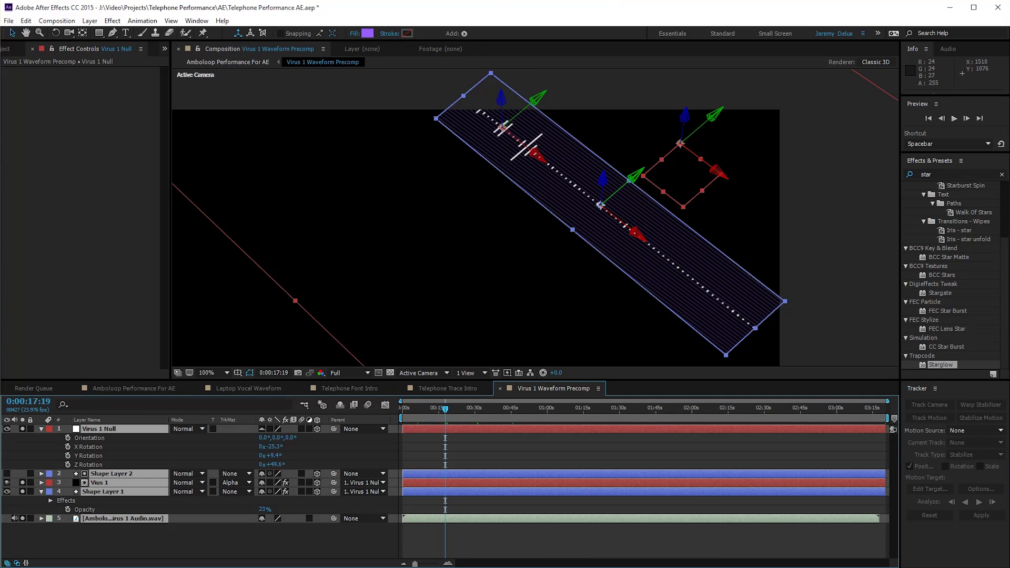
key("u")
key("ctrl+shift+a")
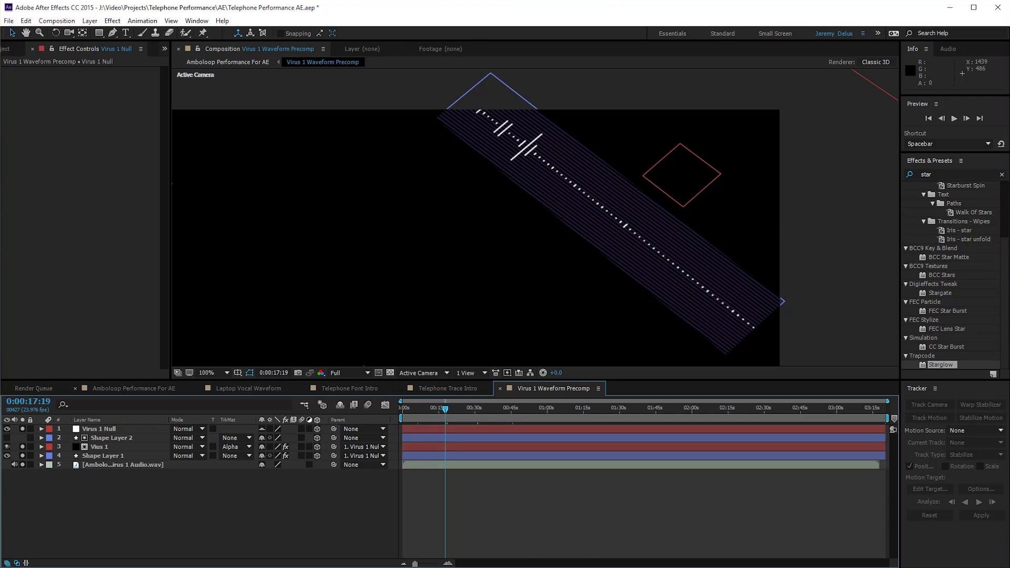
left_click(134, 388)
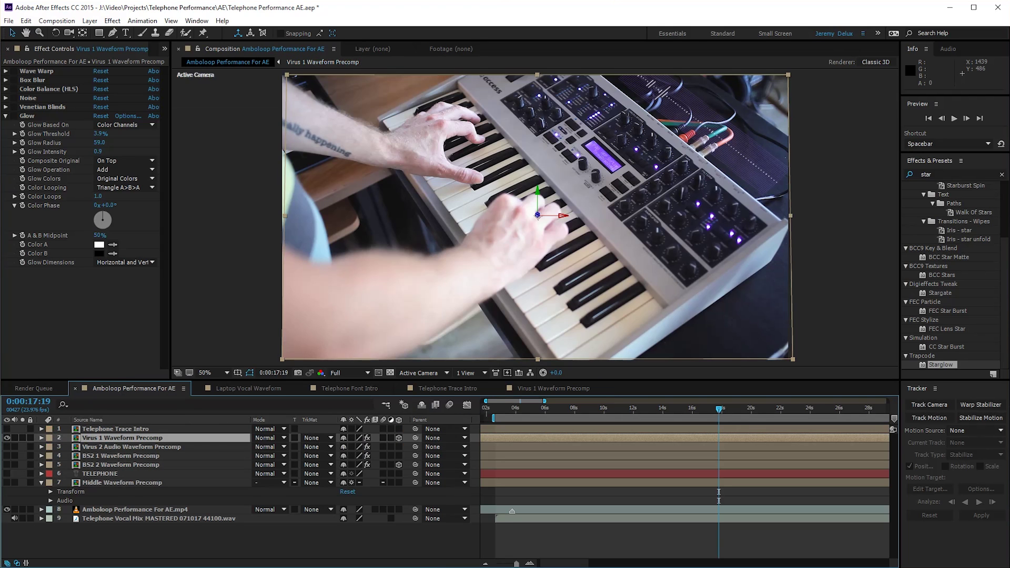
left_click(553, 388)
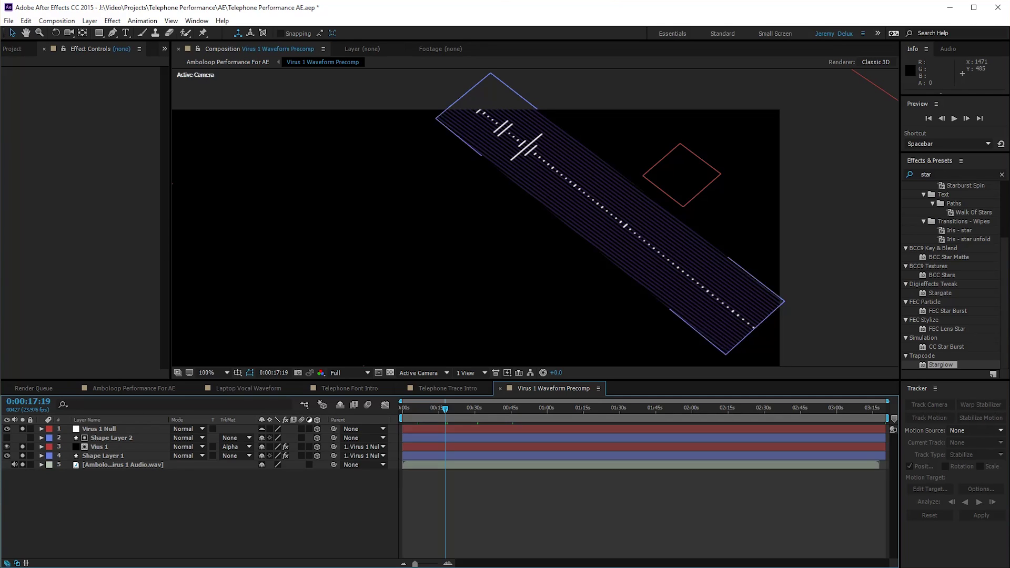
Step: Select the Vius 1 layer and find the Audio Spectrum effect by searching the effects for "audio"
left_click_drag(947, 174, 851, 174)
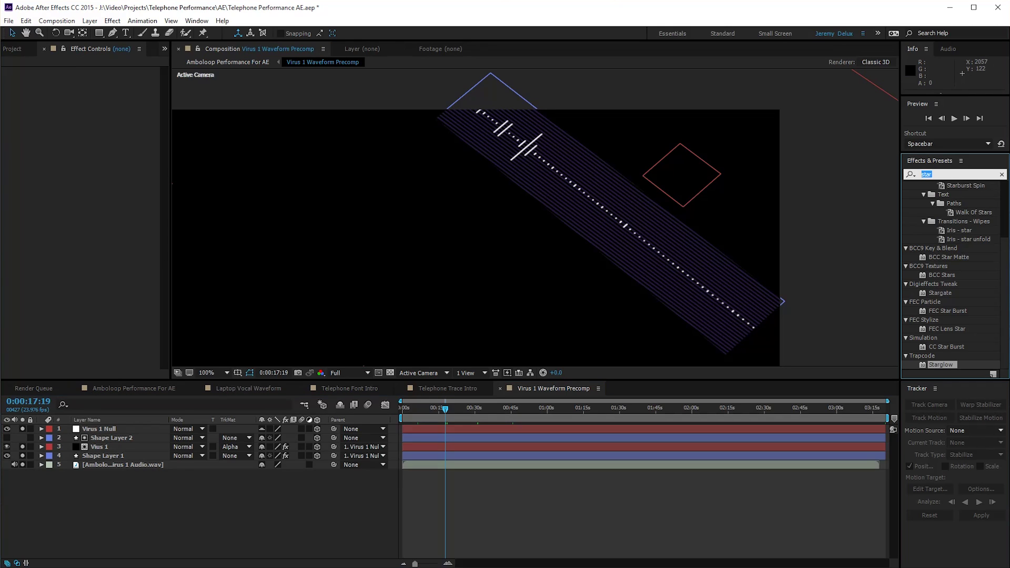
type("audio")
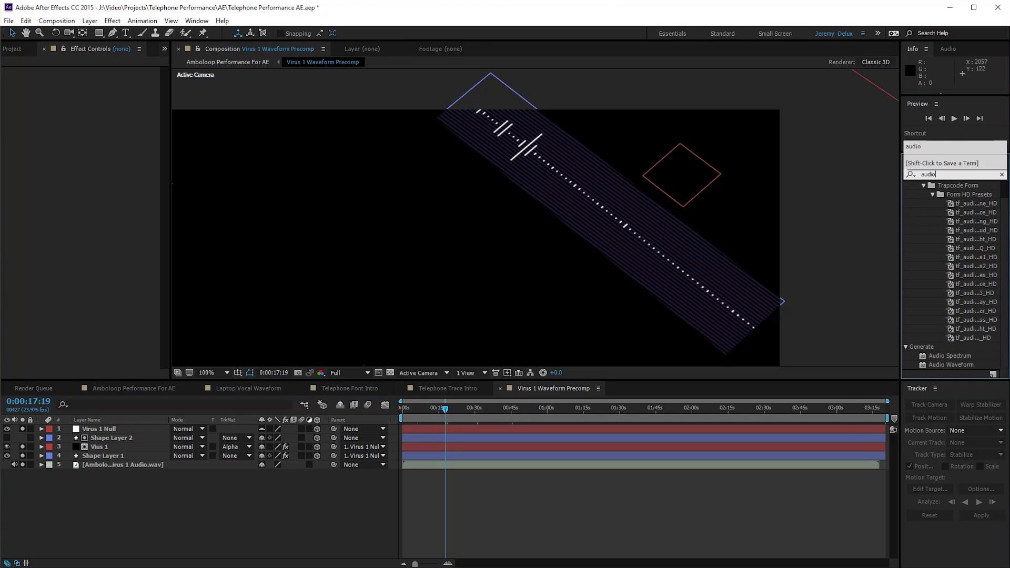
right_click(851, 173)
key("Escape")
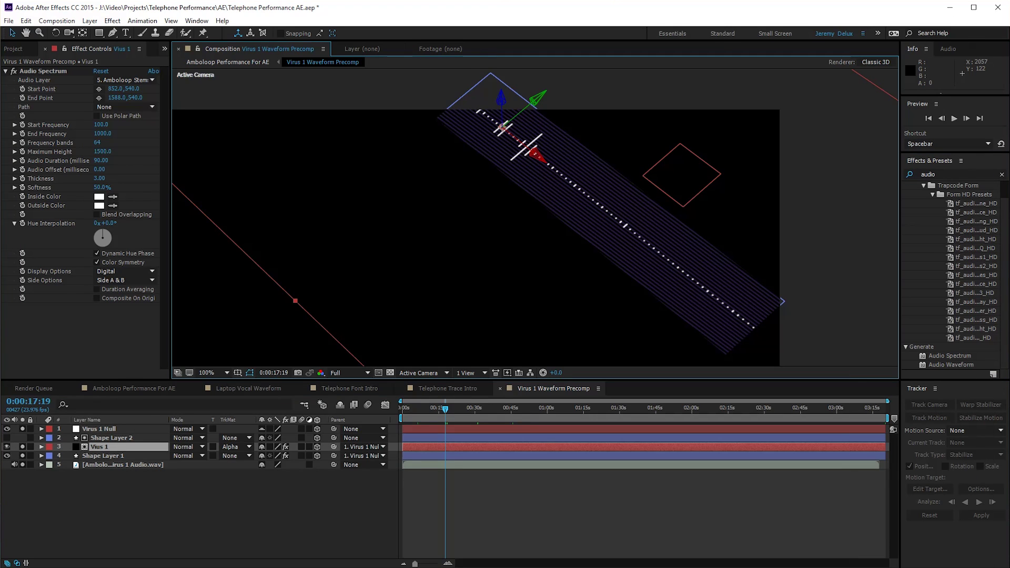
left_click(950, 355)
Step: Select the Audio Spectrum effect, widen the area showing its settings, and examine the available Audio Layer choices
left_click(44, 71)
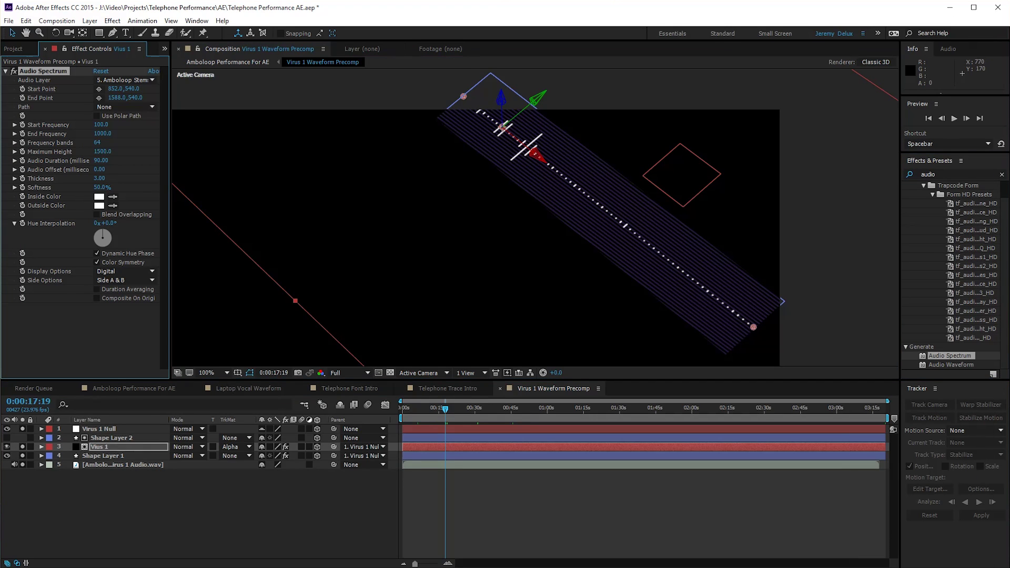
left_click_drag(170, 100, 242, 100)
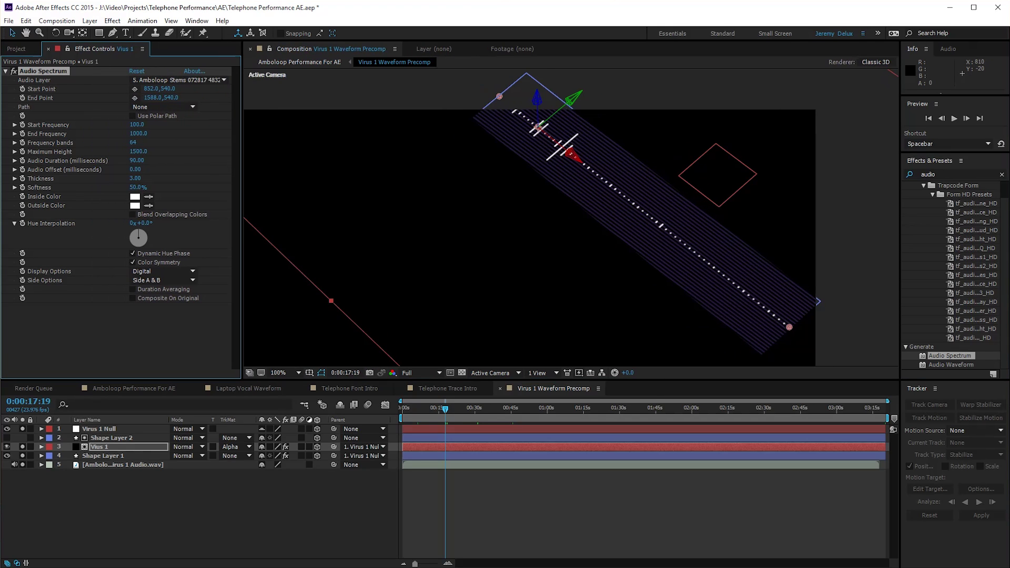
left_click(179, 80)
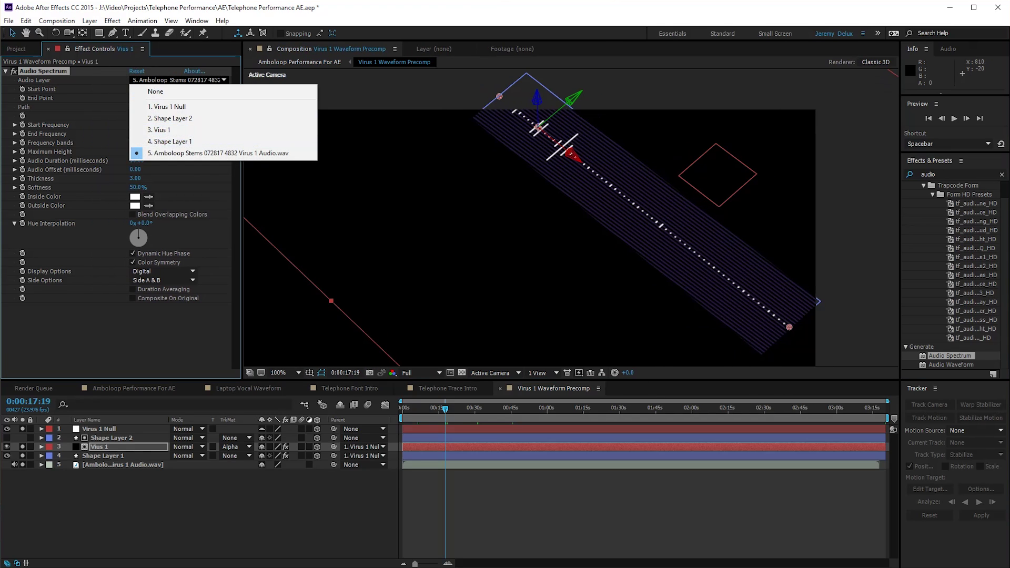
left_click(126, 497)
Step: Select the Virus 1 audio layer and scrub through the Virus 1 Waveform Precomp to 0:01:11:06 to watch the spectrum react
left_click(123, 465)
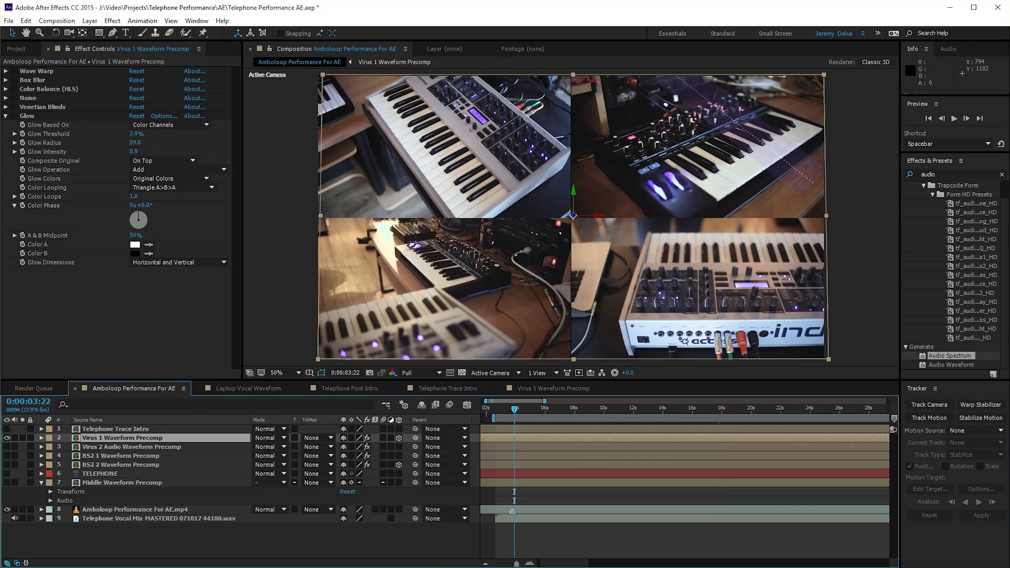
left_click(547, 388)
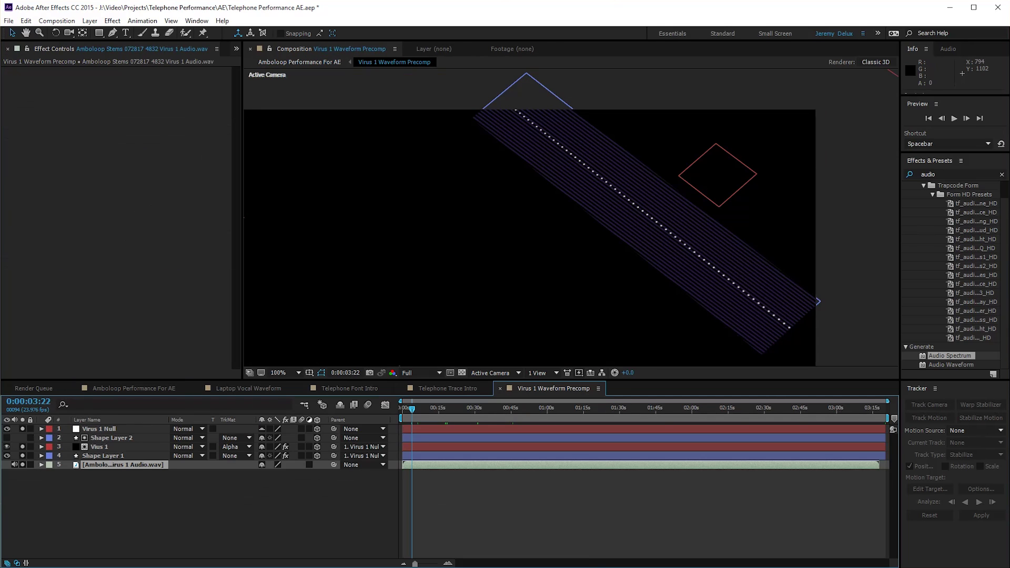
left_click_drag(412, 409, 503, 409)
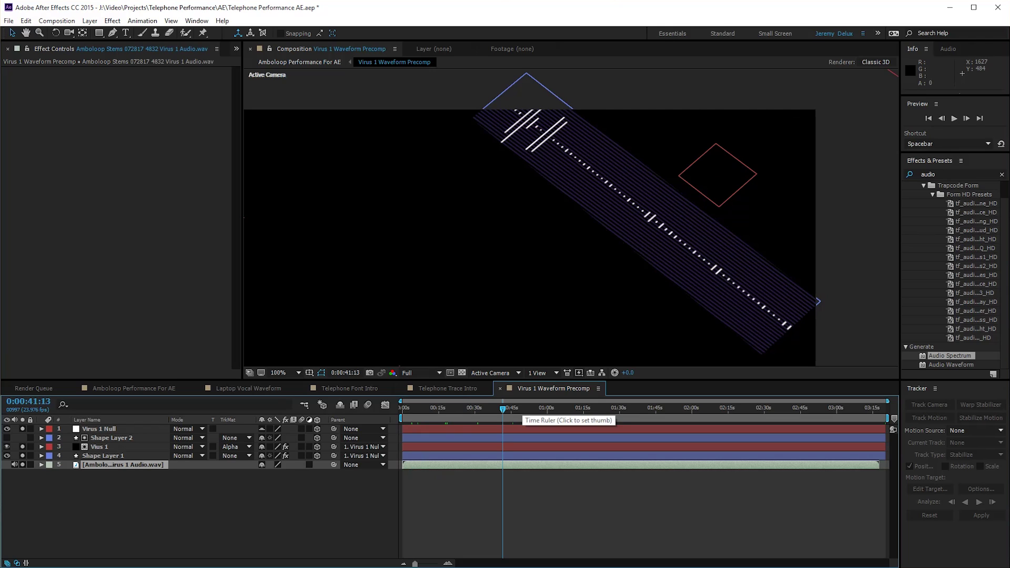
left_click(564, 408)
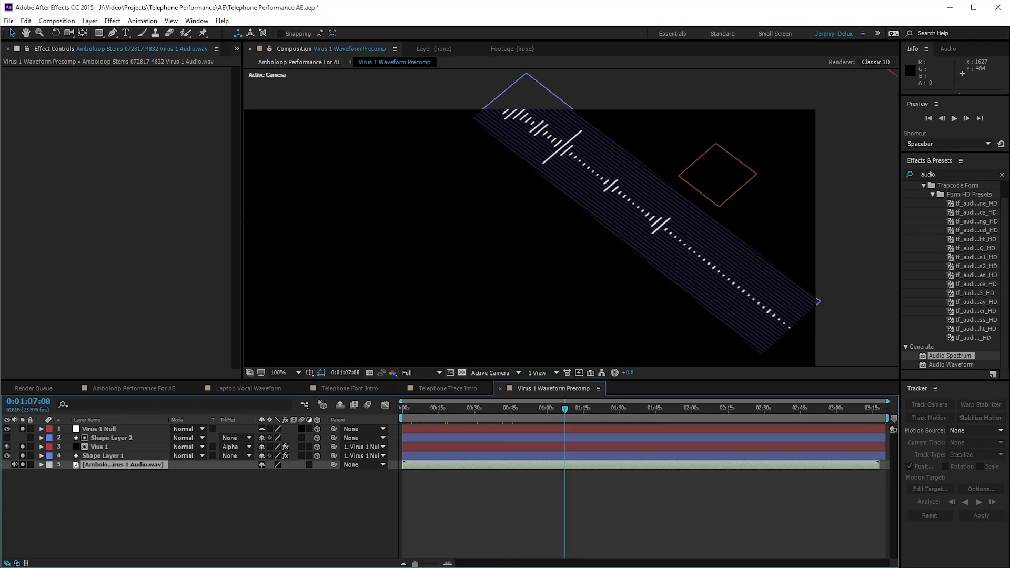
left_click(471, 409)
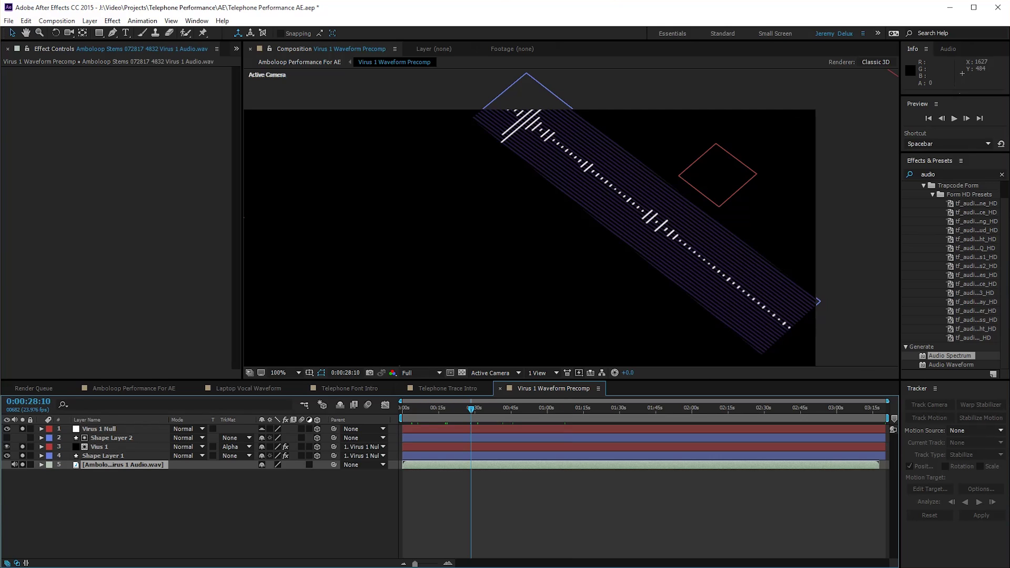
left_click(428, 408)
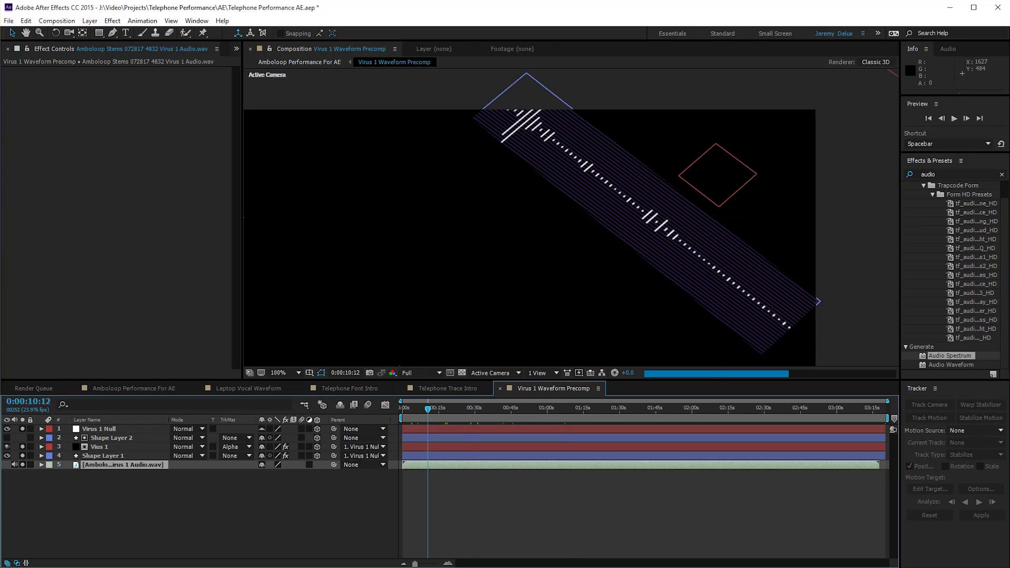
left_click_drag(428, 408, 574, 409)
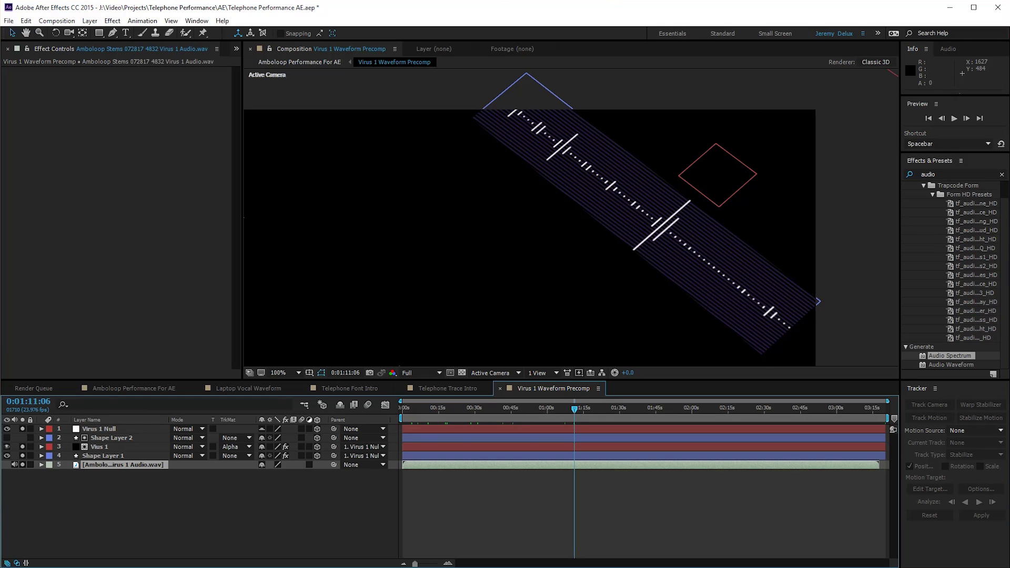
Step: Try adding a black solid above the Vius 1 layer and applying Audio Spectrum to it, and undo both changes
left_click(99, 429)
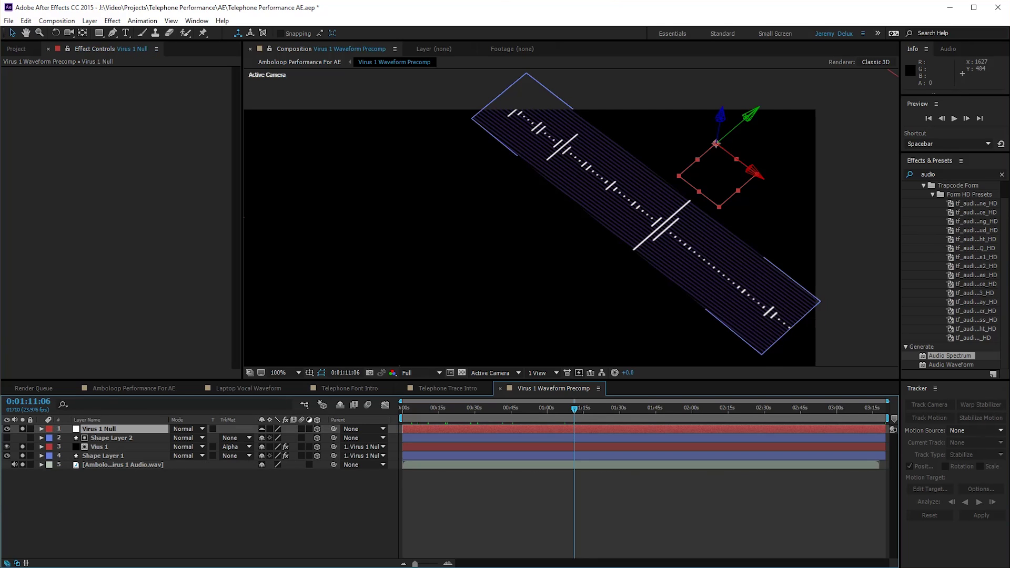
left_click(111, 438)
left_click(100, 447)
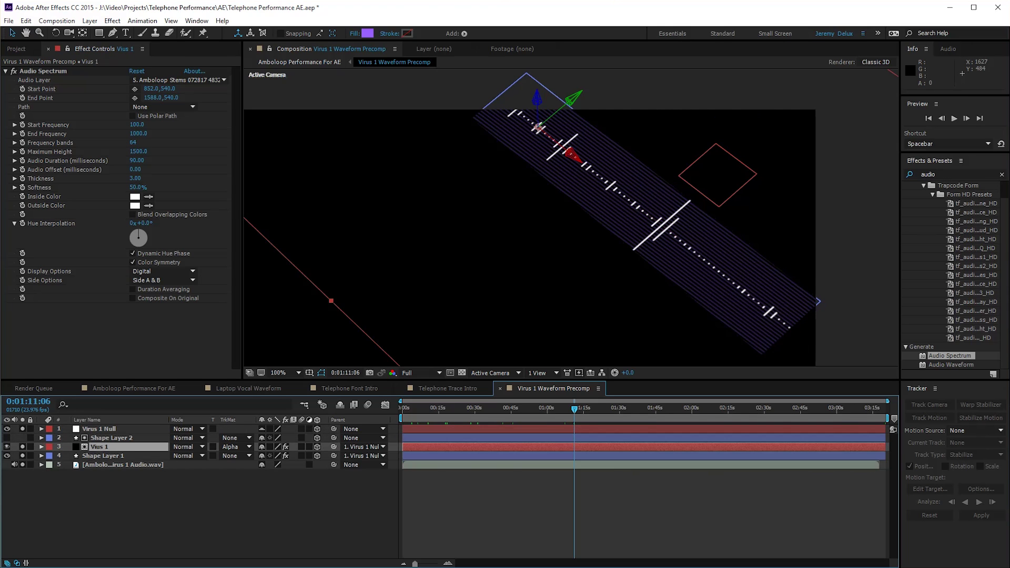
left_click(89, 20)
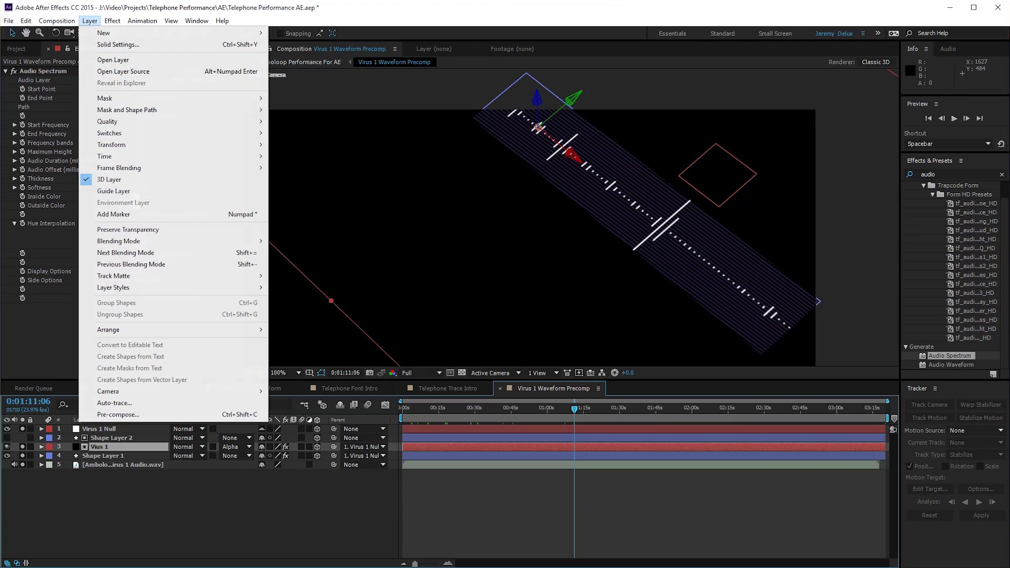
mouse_move(116, 32)
left_click(295, 45)
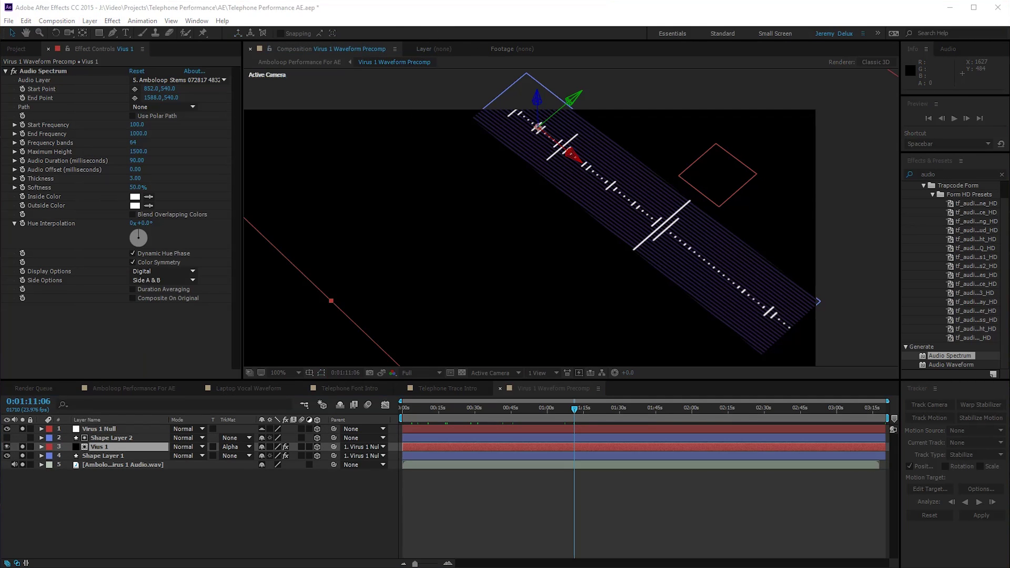
key("Return")
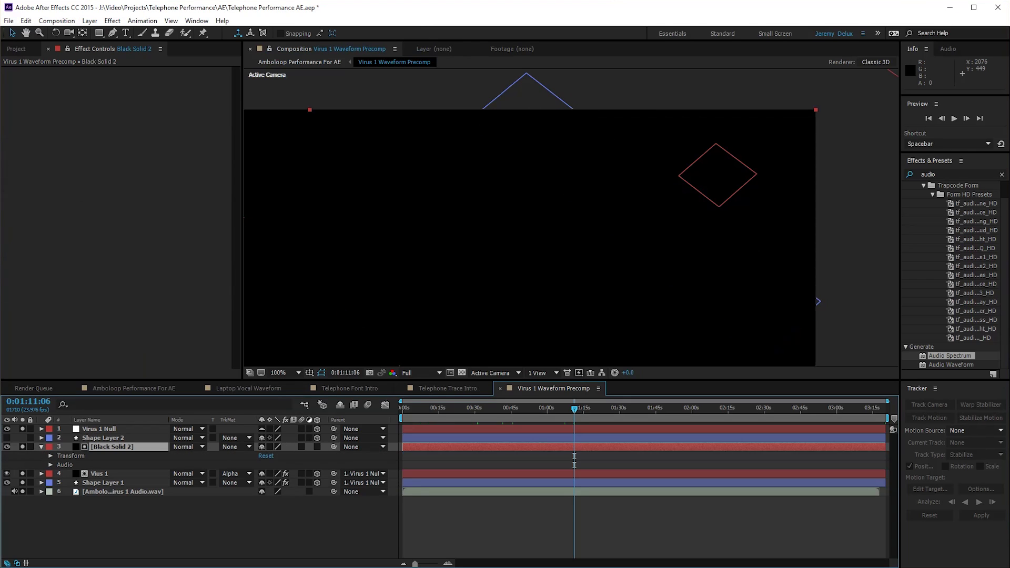
left_click_drag(949, 357, 105, 447)
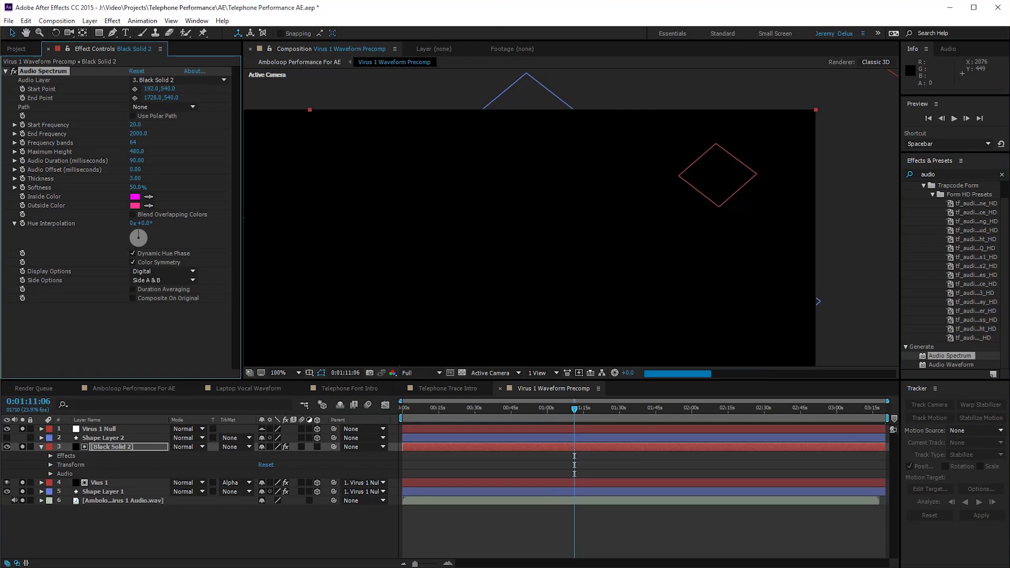
key("ctrl+z")
key("ctrl+z")
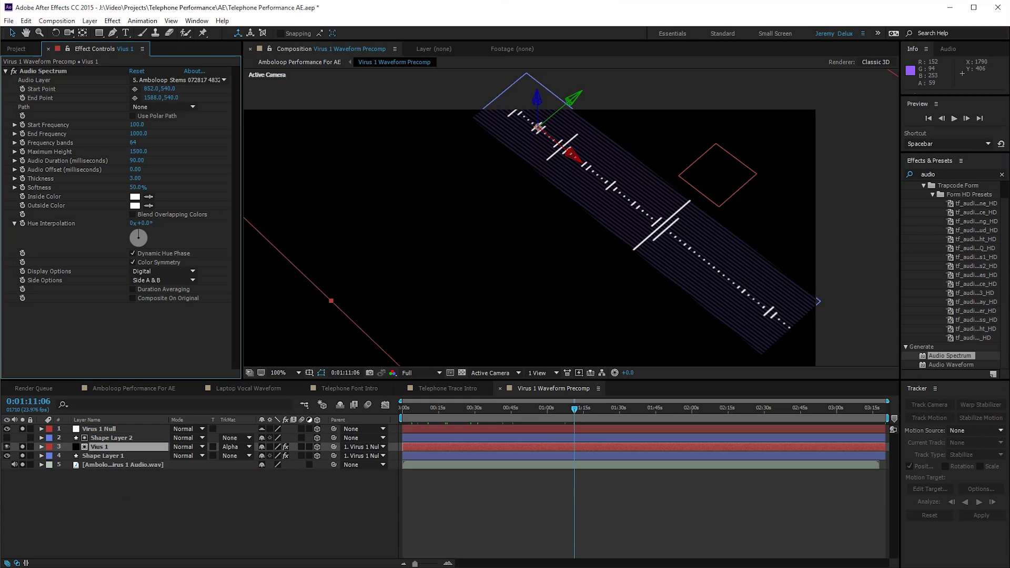
Step: Try a Maximum Height of 1790 and an End Frequency of 800 in Vius 1's Audio Spectrum, undoing each change
left_click(179, 79)
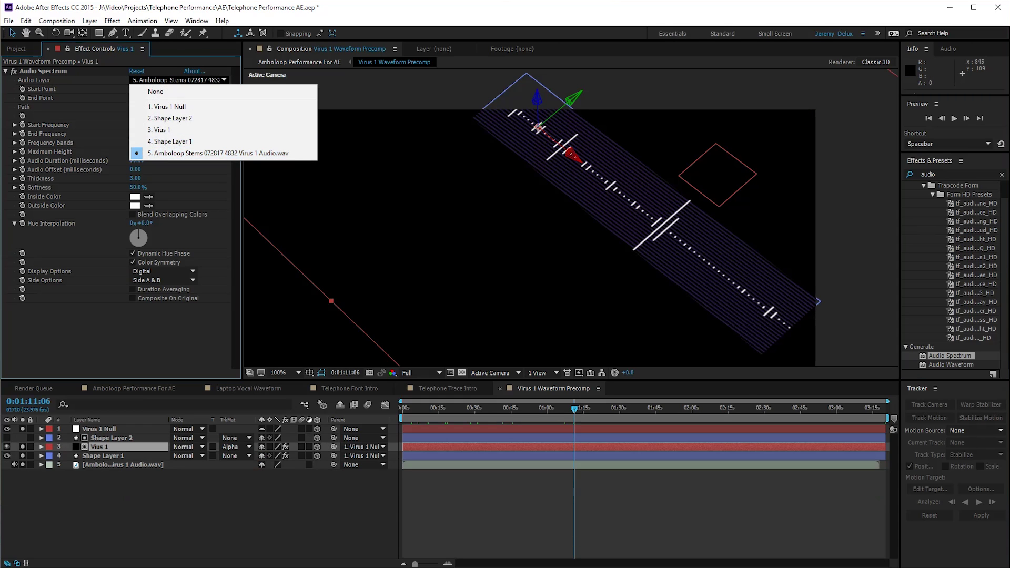
left_click(202, 179)
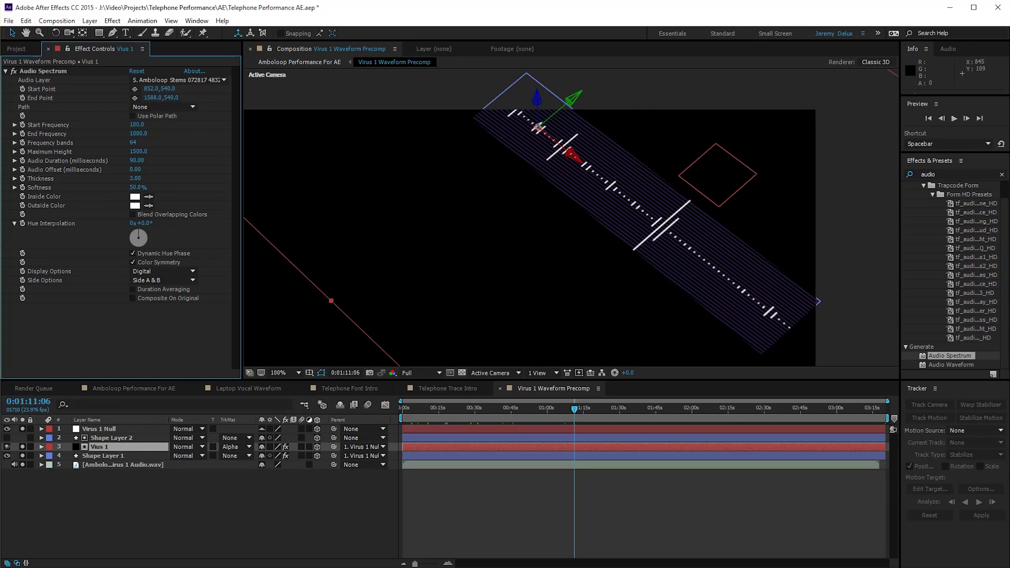
mouse_move(138, 151)
left_mouse_down()
mouse_move(106, 151)
mouse_move(158, 152)
left_mouse_up()
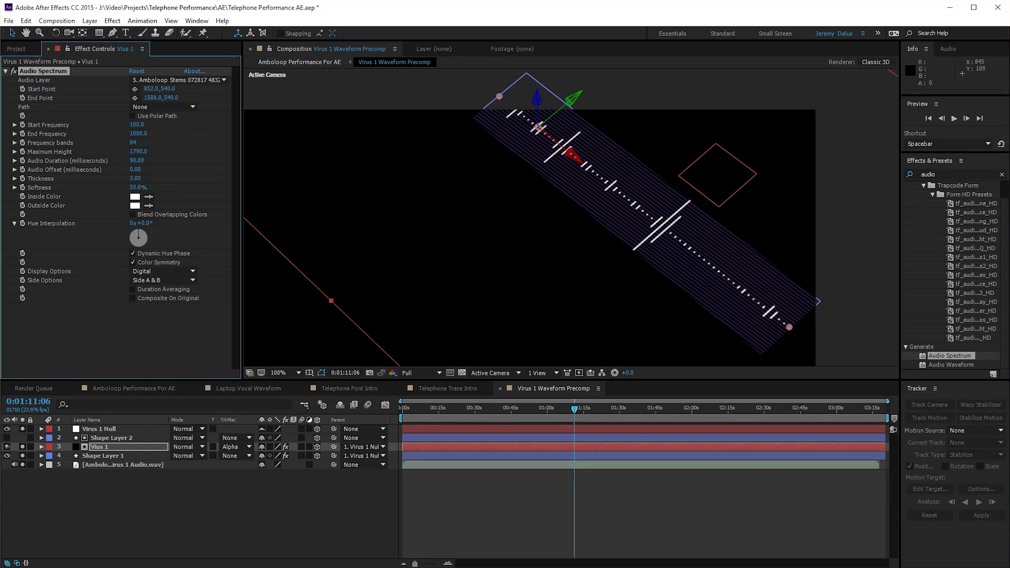
key("ctrl+z")
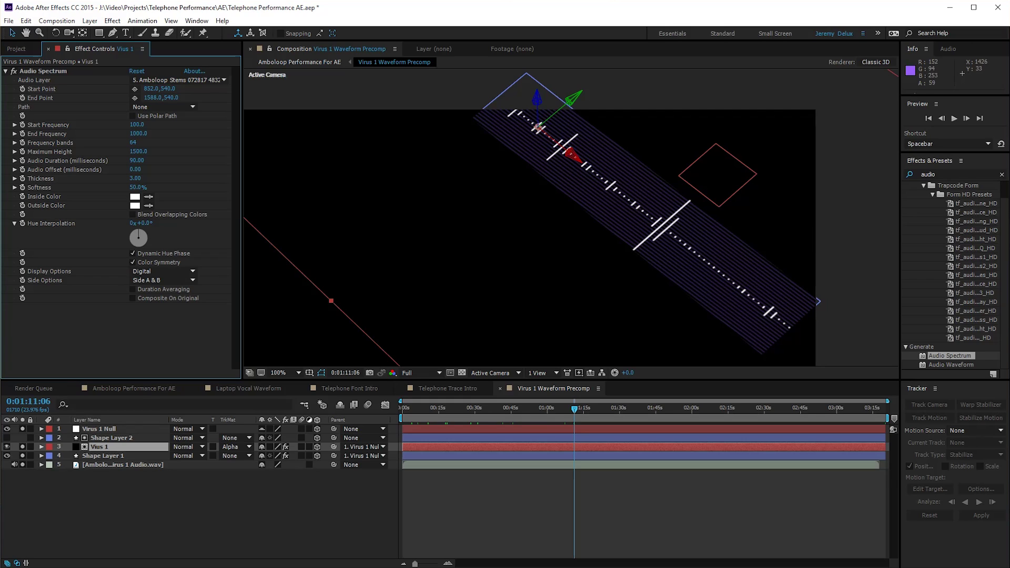
mouse_move(138, 134)
left_mouse_down()
mouse_move(242, 134)
mouse_move(137, 133)
left_mouse_up()
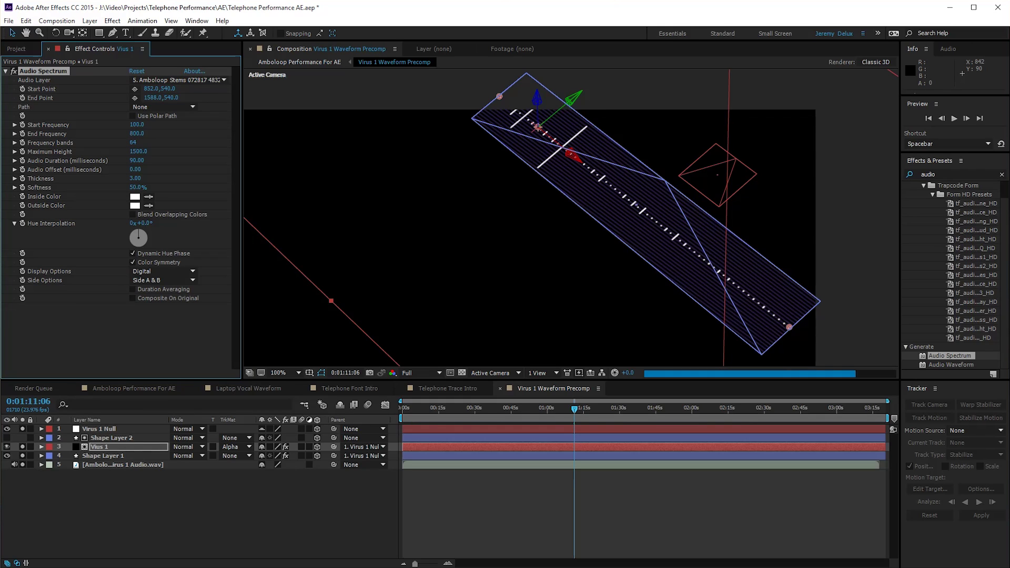
key("ctrl+z")
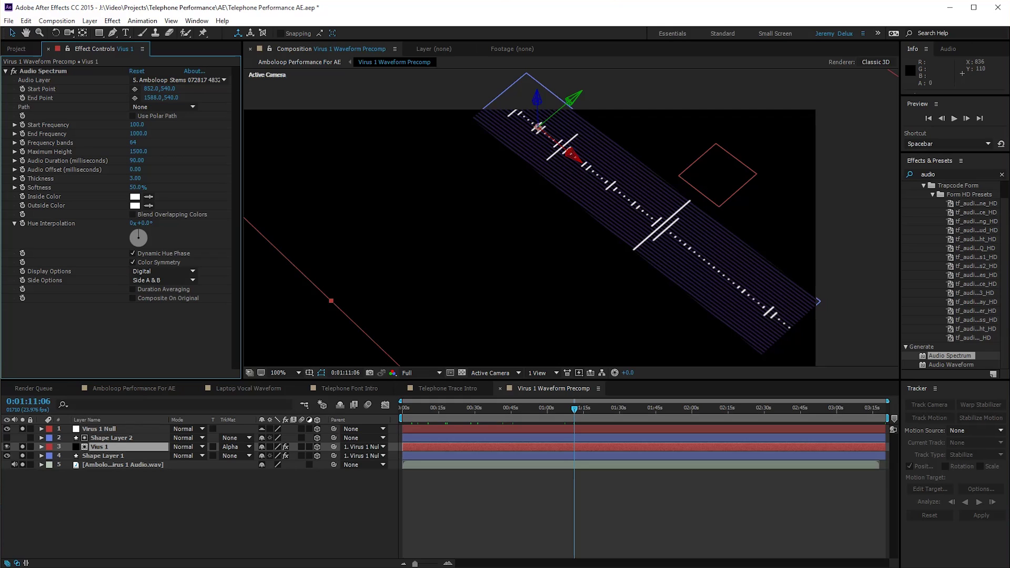
Step: Try 102 and 52 Frequency bands in Vius 1's Audio Spectrum, and undo both changes
left_click_drag(133, 143, 183, 143)
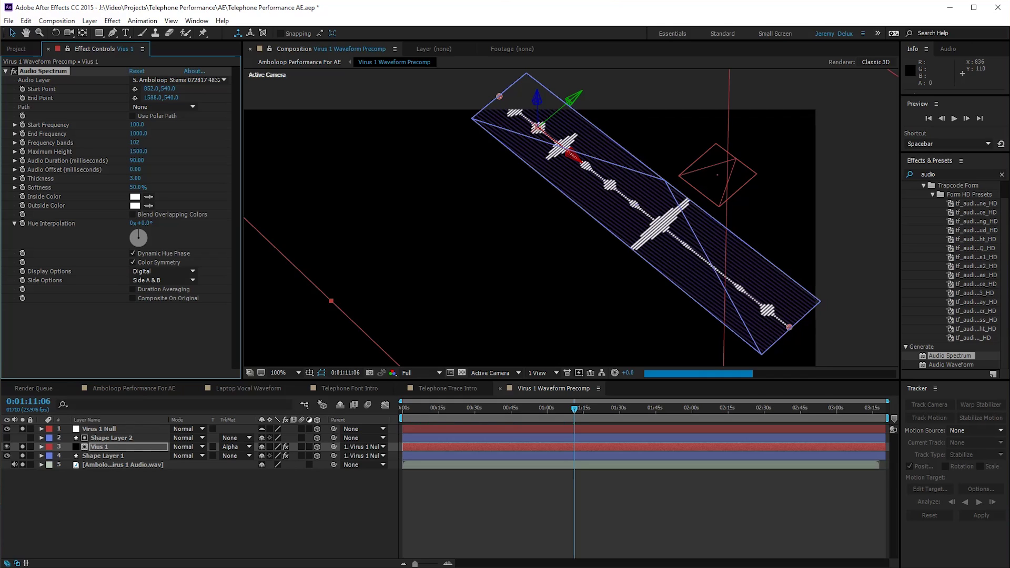
left_click_drag(135, 142, 108, 143)
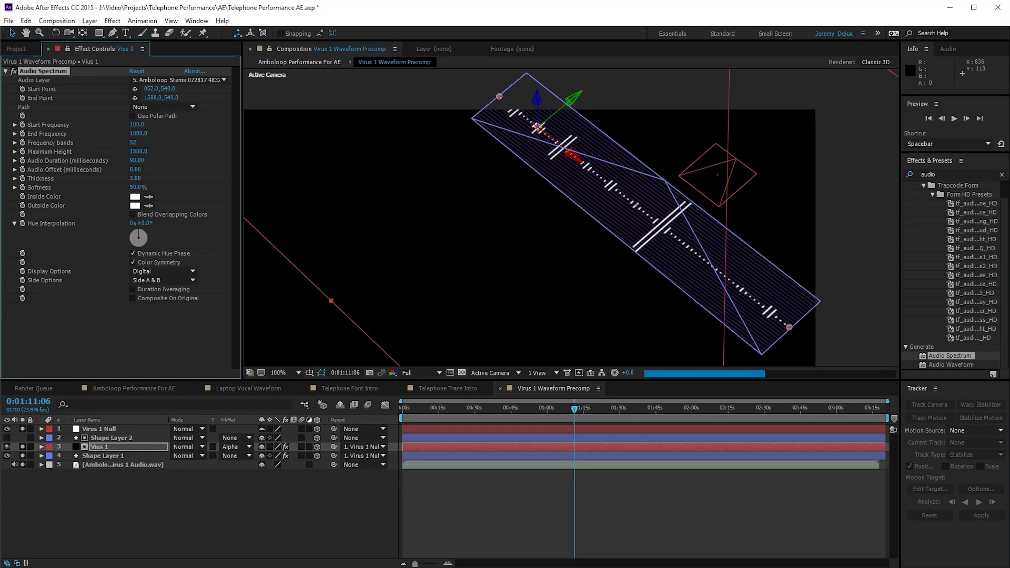
key("ctrl+z")
key("ctrl+z")
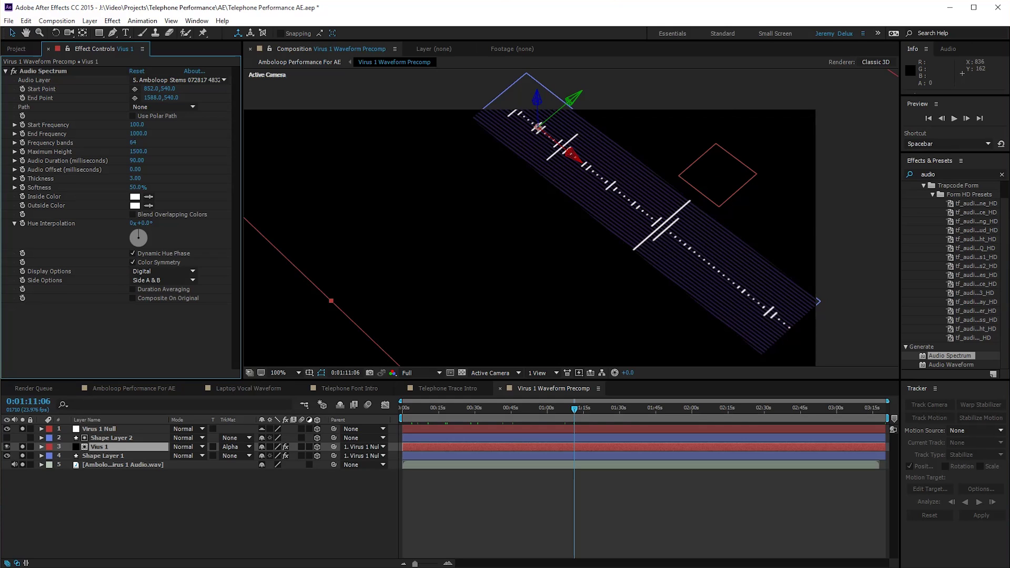
Step: Set the composition's preview resolution to Quarter and play the waveform from 0:01:01:02
left_click(549, 409)
key("space")
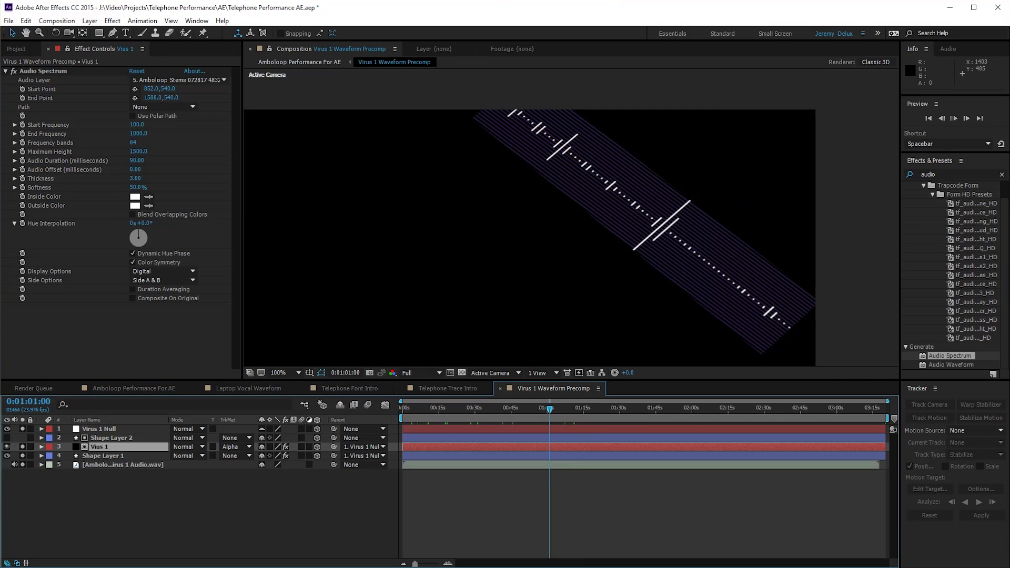
left_click(420, 373)
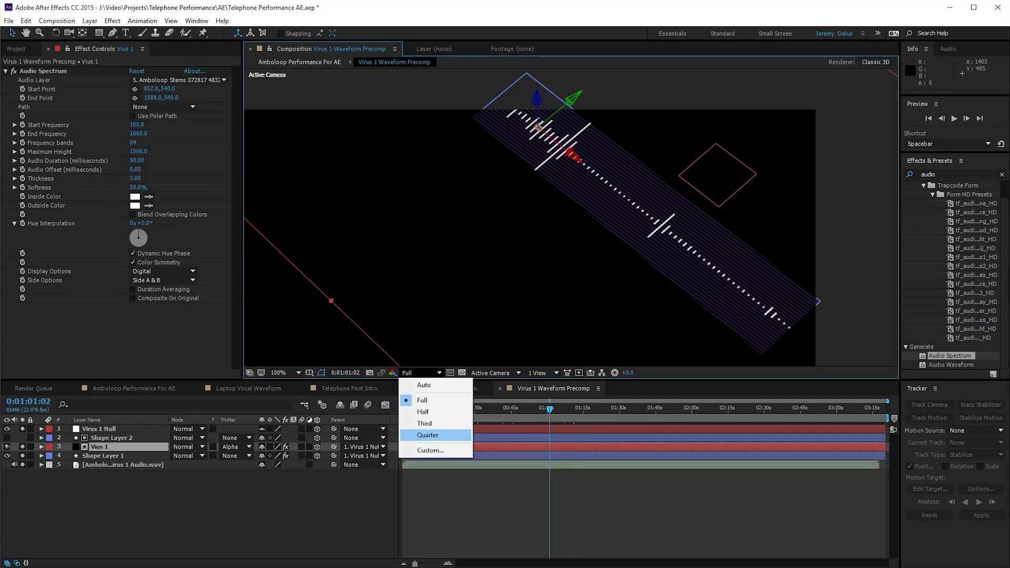
left_click(428, 435)
key("space")
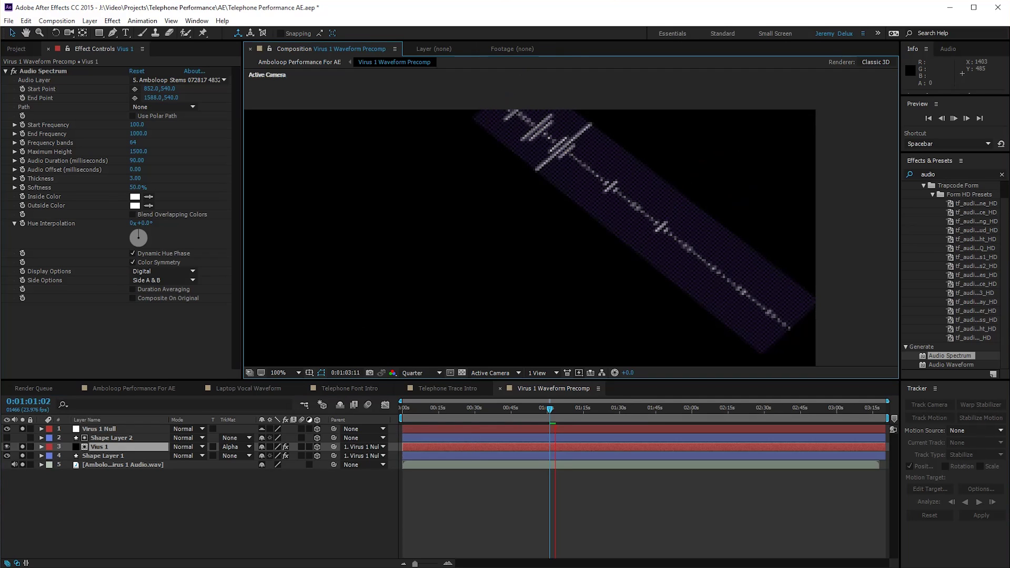
key("space")
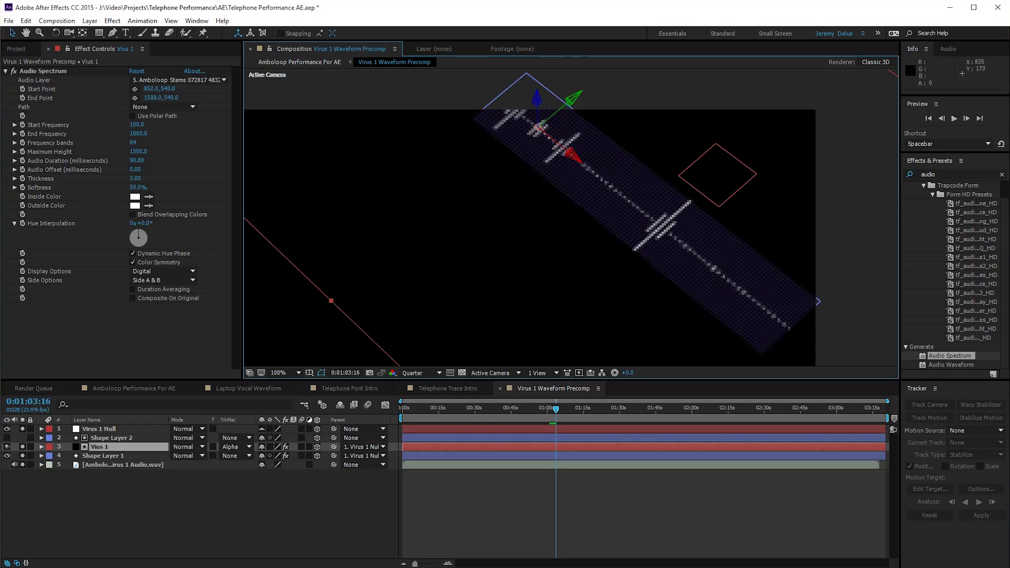
Step: Set the Audio Duration of Vius 1's Audio Spectrum to 10 milliseconds and play the waveform from 0:01:03:16
mouse_move(137, 161)
left_mouse_down()
mouse_move(87, 160)
mouse_move(133, 160)
left_mouse_up()
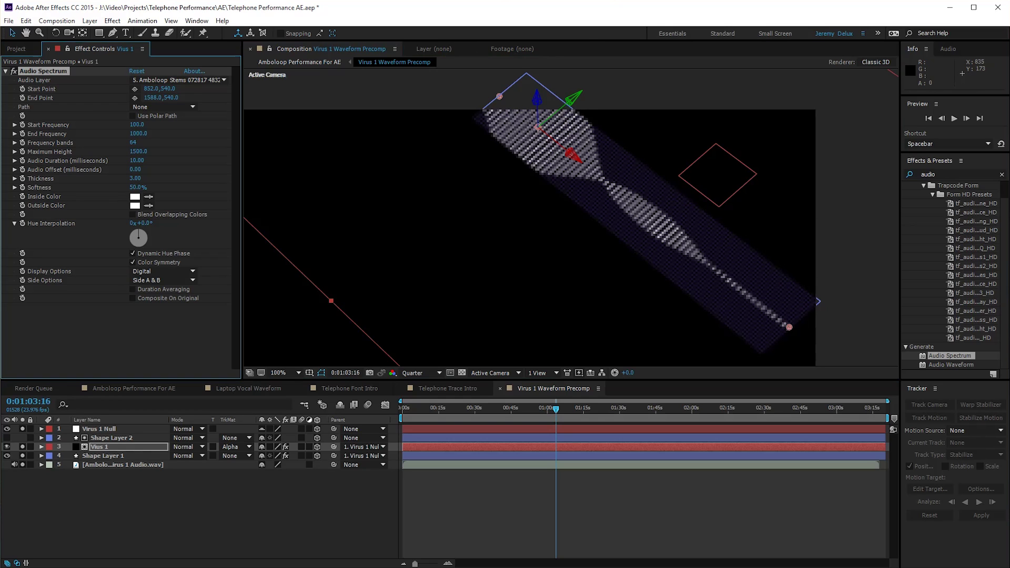
key("space")
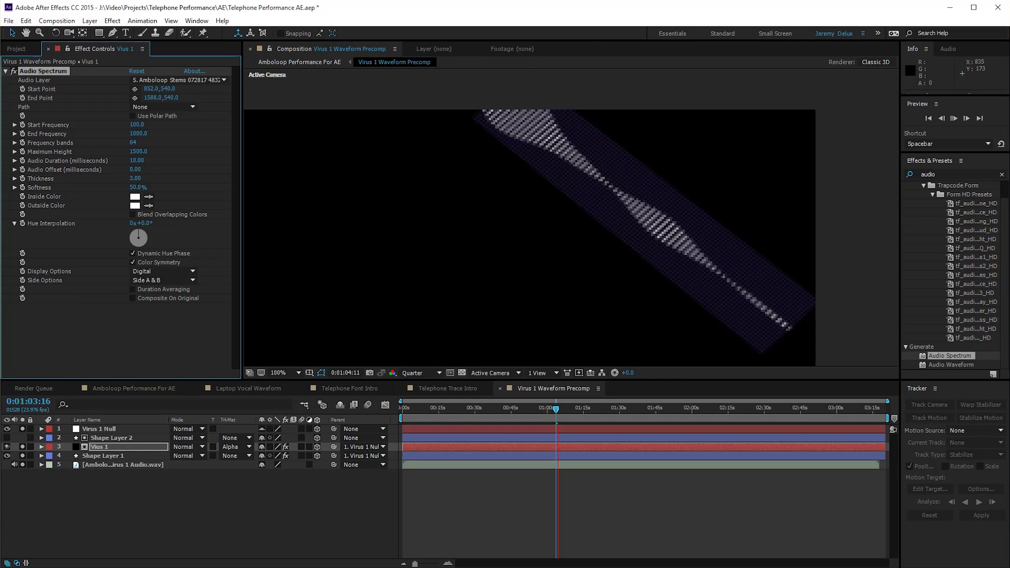
key("space")
Step: Try an Audio Duration of 2410 milliseconds in the Audio Spectrum and play the waveform from 0:00:43:12
left_click_drag(135, 161, 261, 160)
key("space")
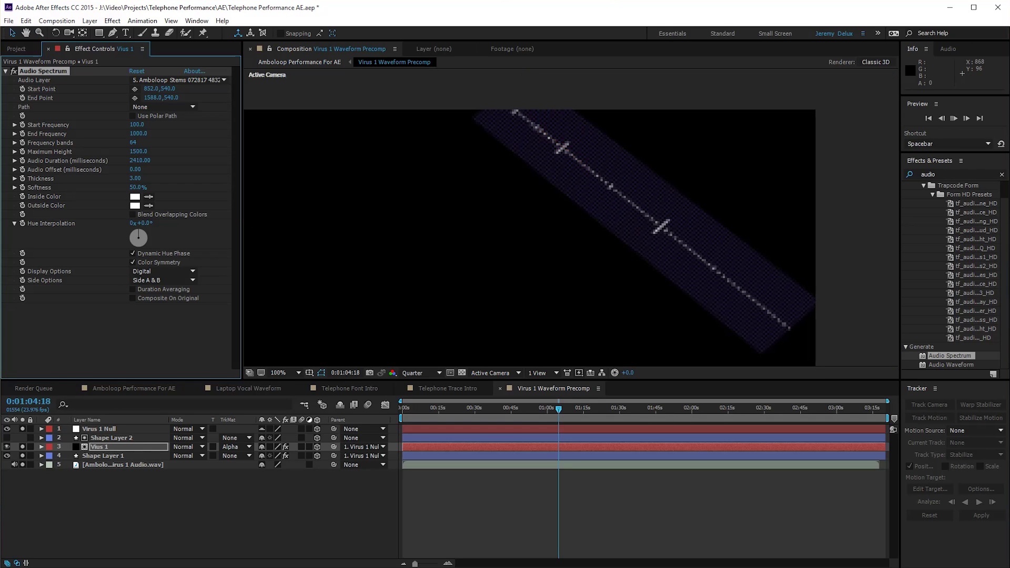
left_click(507, 408)
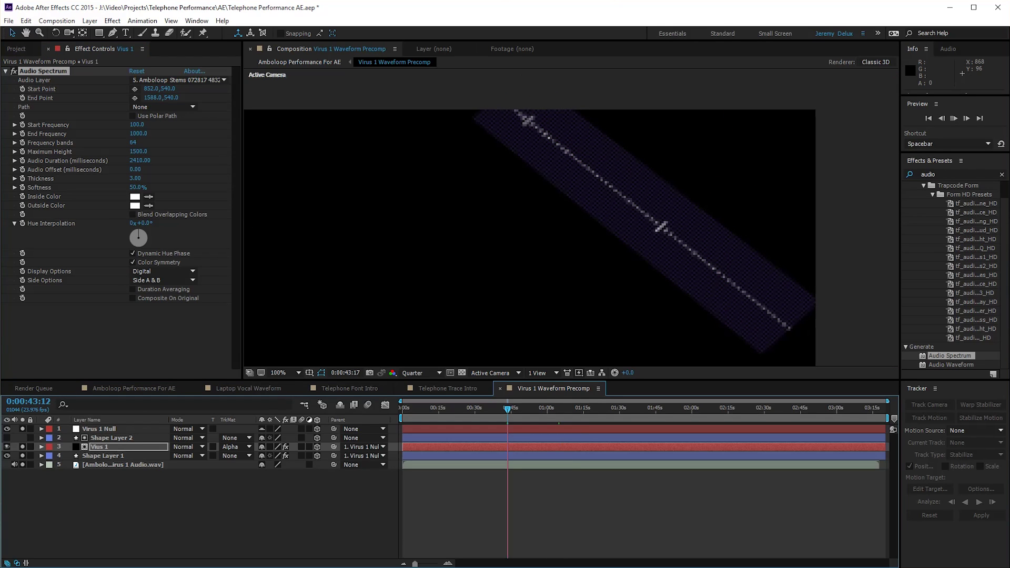
key("space")
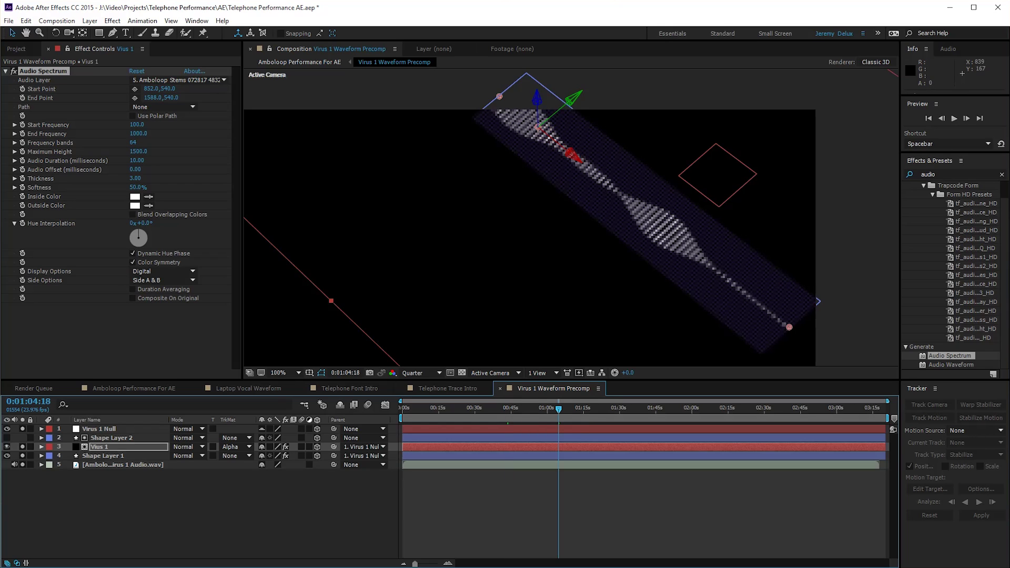
Step: Undo the latest Audio Duration changes in Vius 1's Audio Spectrum
key("ctrl+z")
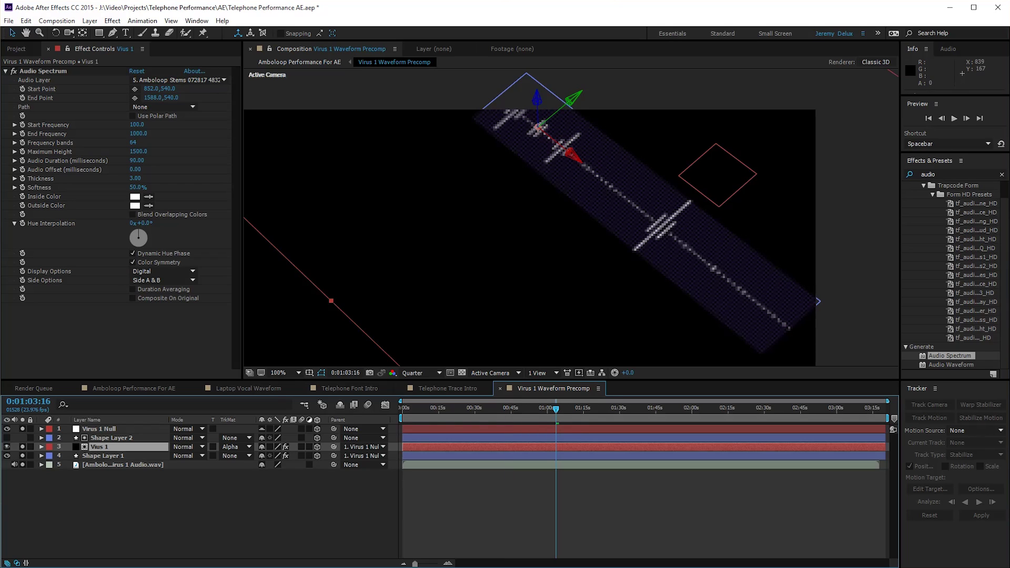
left_click(137, 160)
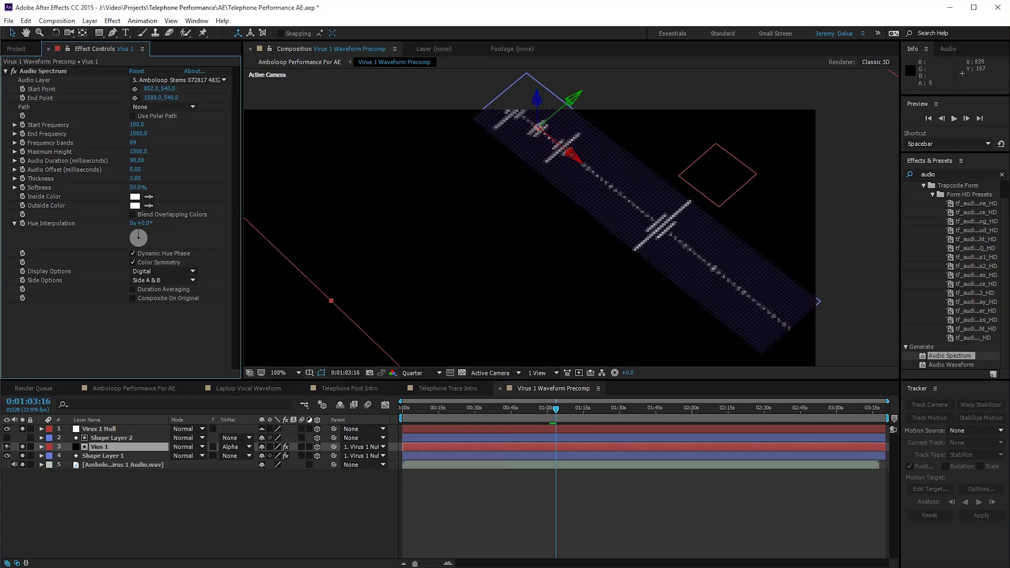
Step: Try a much larger Thickness and a Softness of 100% in Vius 1's Audio Spectrum, undoing each change
left_click_drag(135, 178, 184, 178)
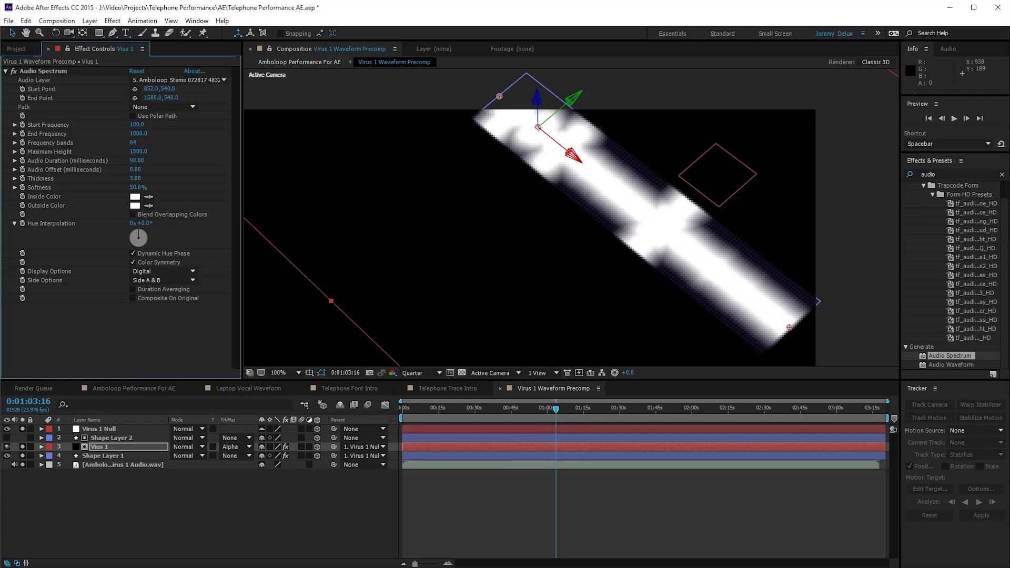
key("ctrl+z")
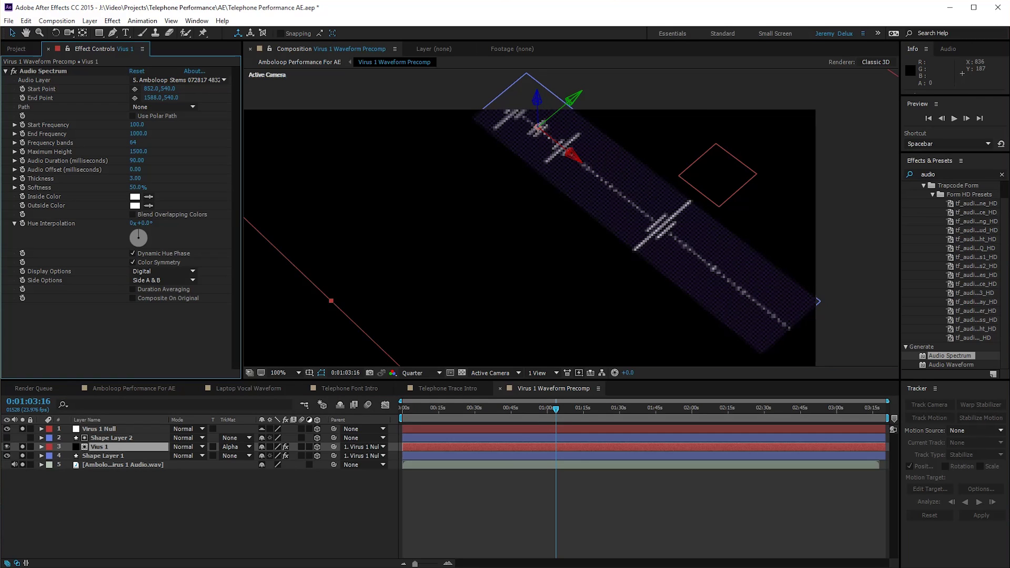
left_click_drag(136, 187, 108, 187)
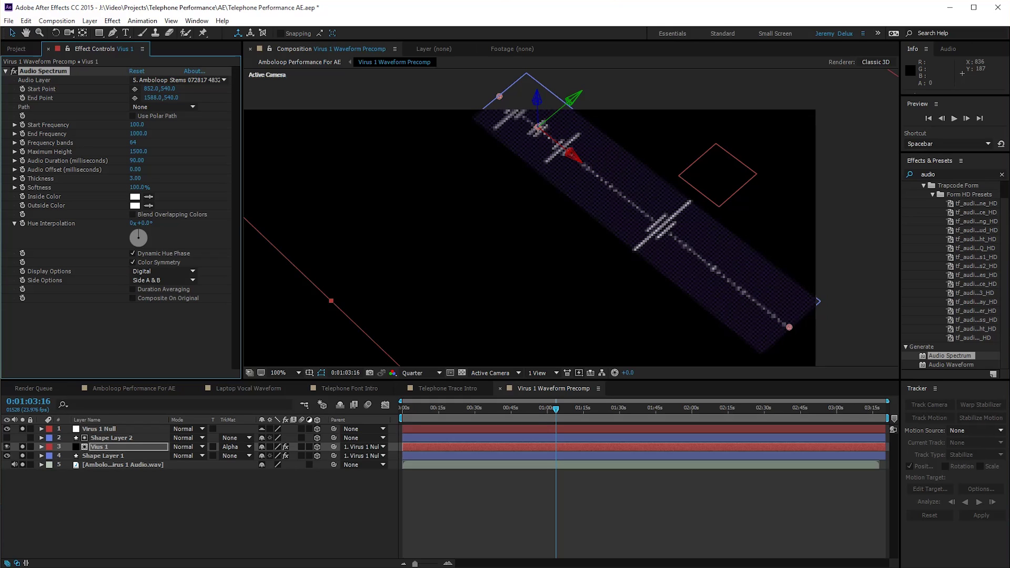
key("ctrl+z")
Step: Set the preview resolution of Virus 1 Waveform Precomp to Full
left_click(420, 372)
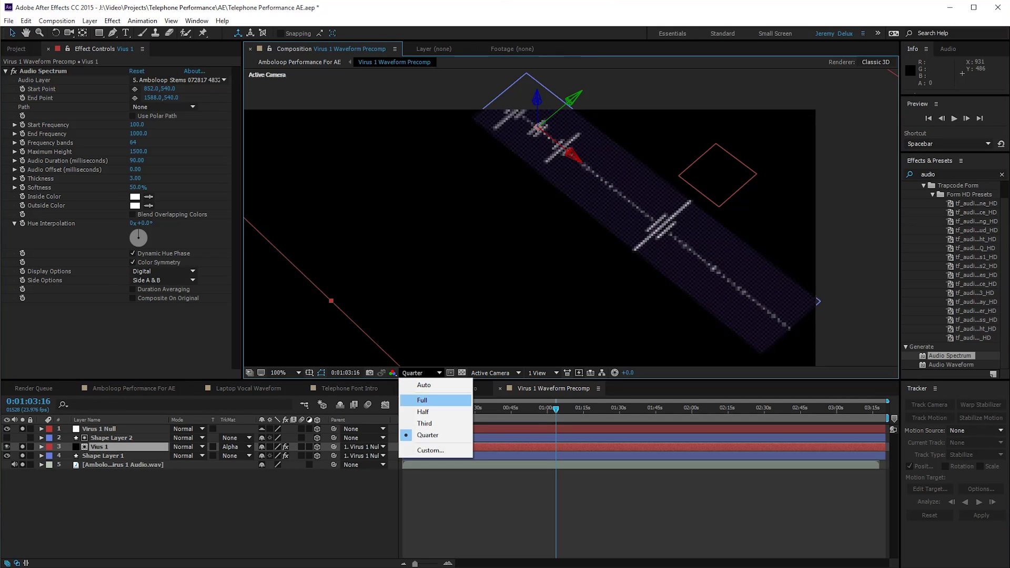
left_click(422, 400)
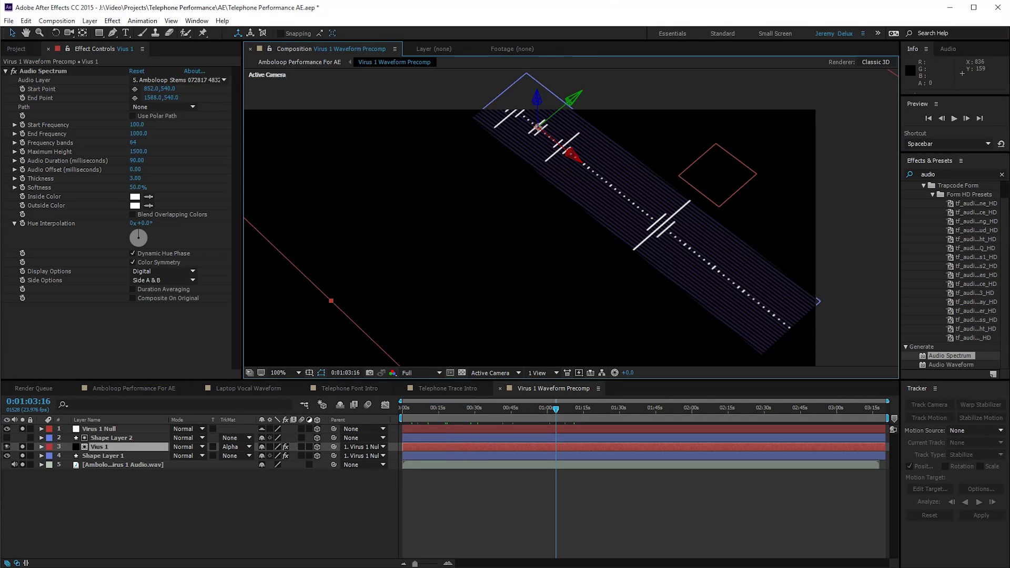
left_click(137, 187)
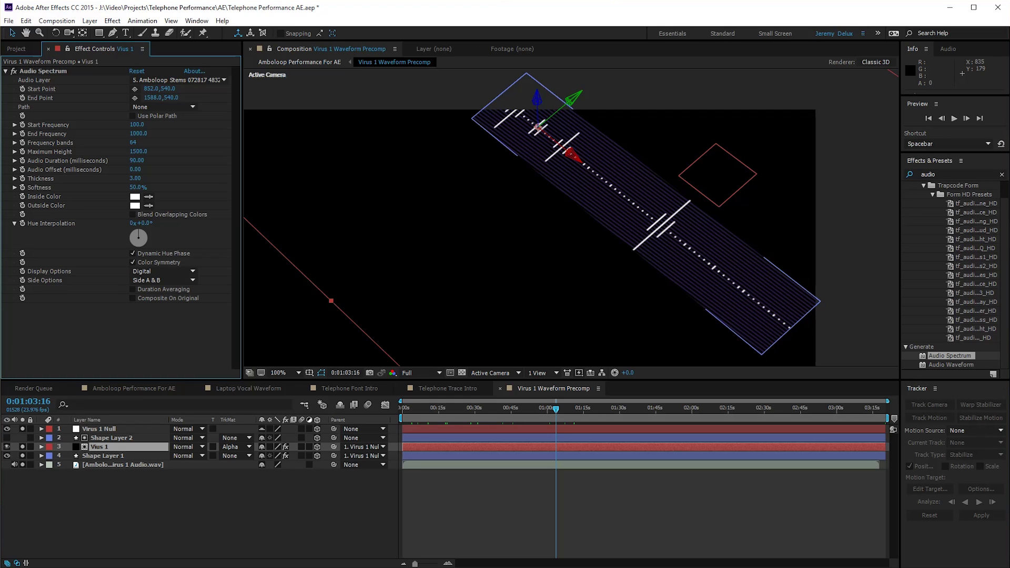
Step: Place a composition marker at 0:00:18:21 in Amboloop Performance For AE, where the keyboard is played
left_click(133, 388)
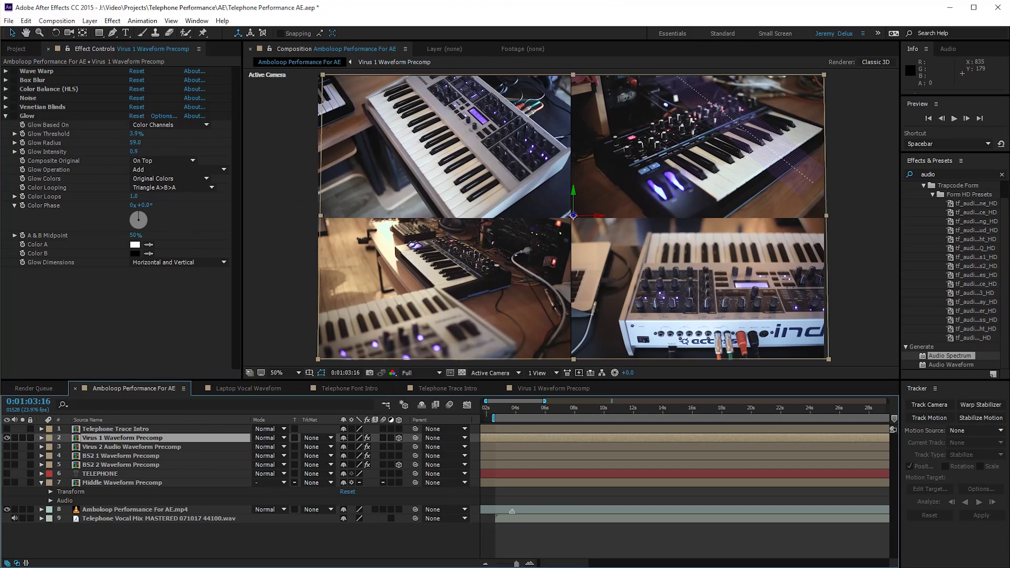
left_click(594, 409)
left_click(660, 408)
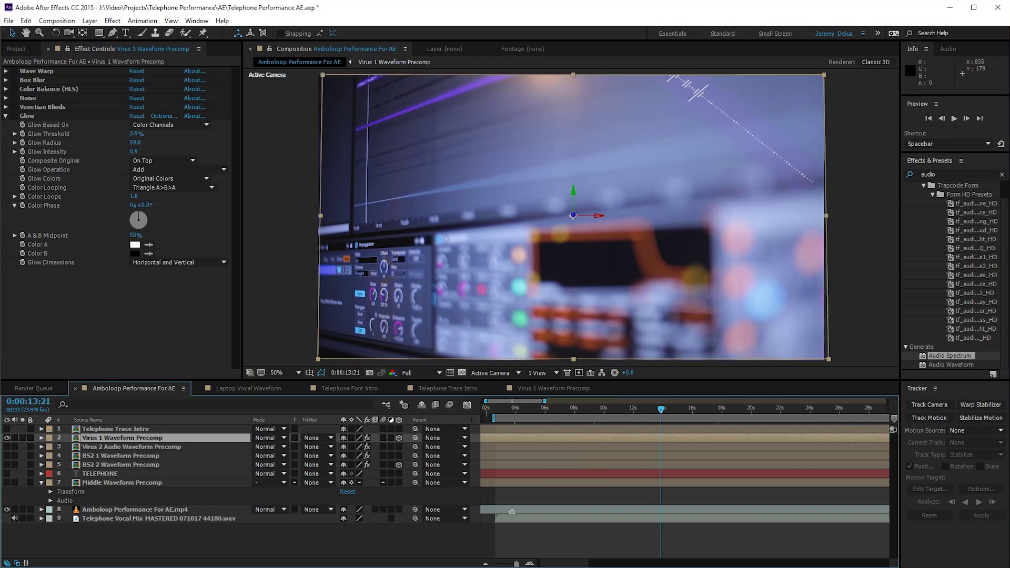
left_click(734, 409)
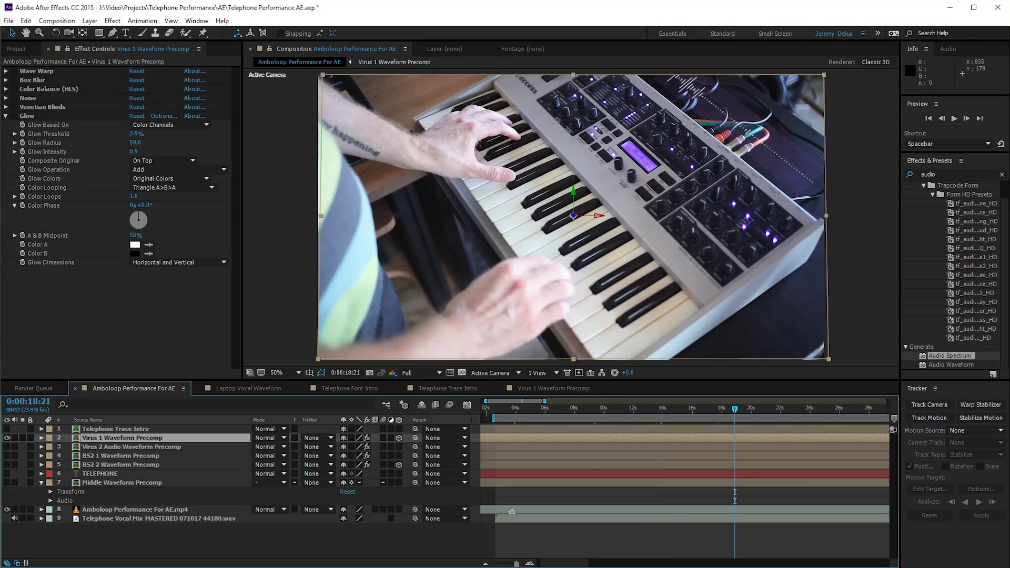
left_click_drag(894, 418, 734, 418)
Step: Hide Shape Layer 1, the striped background behind the waveform, in Virus 1 Waveform Precomp
left_click(553, 388)
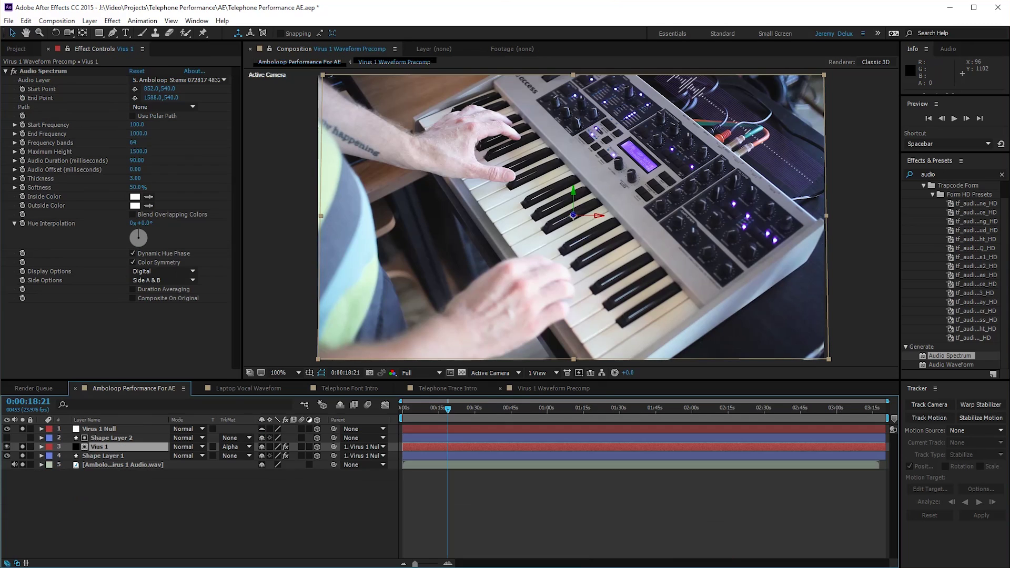
left_click(103, 456)
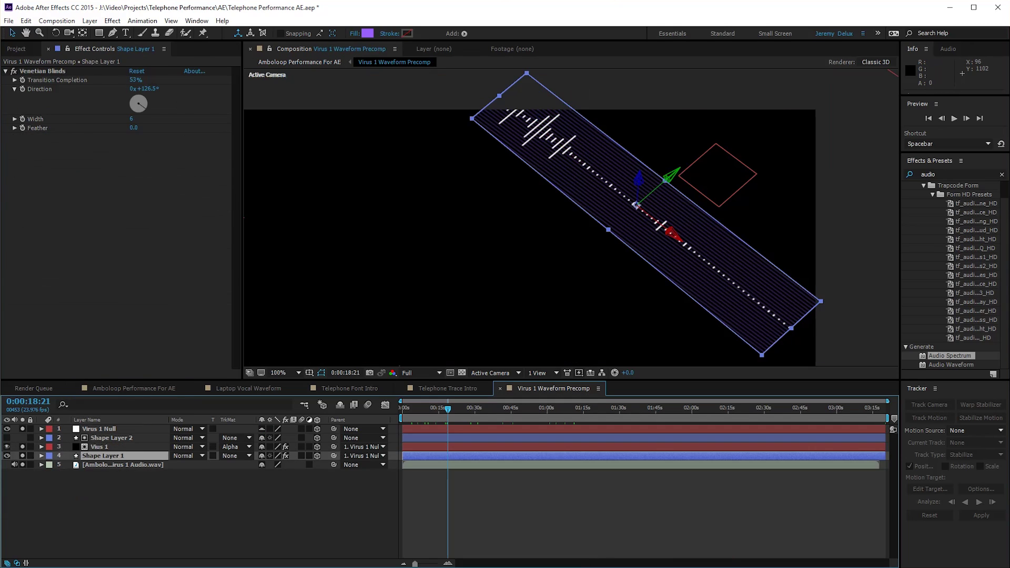
left_click(7, 455)
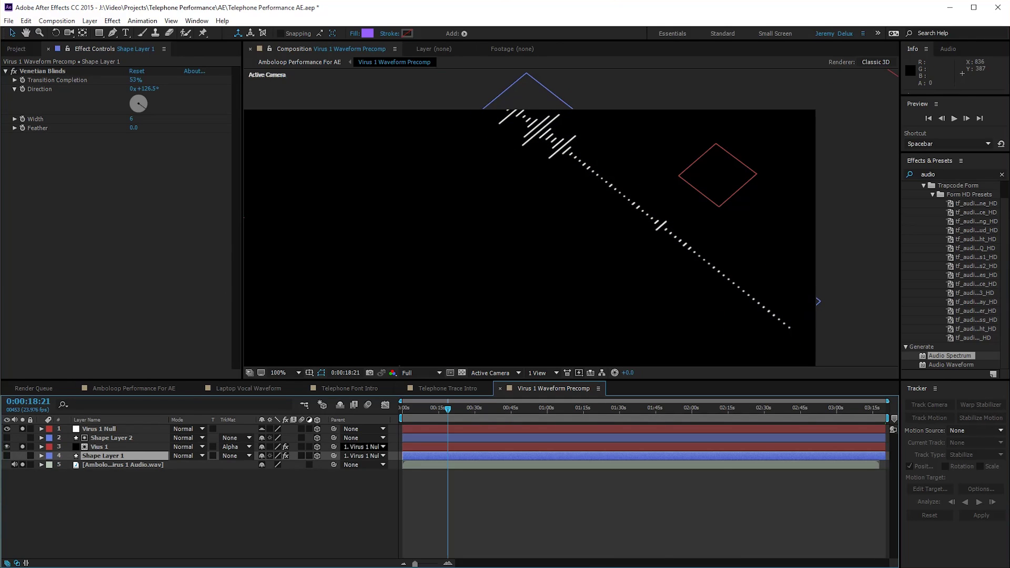
Step: Try adding a new null object above Virus 1 Null, and undo it
left_click(99, 429)
left_click(90, 20)
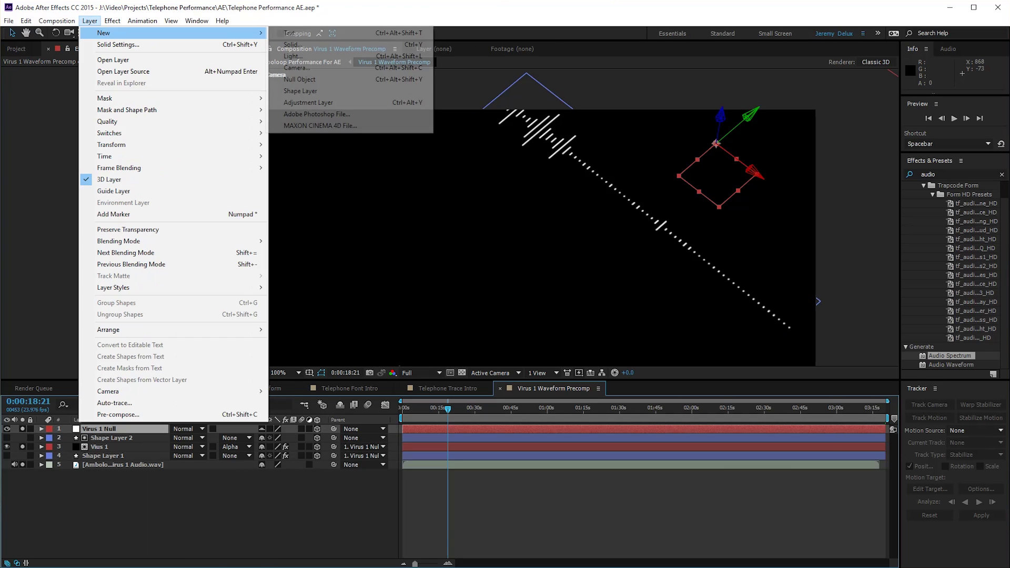
mouse_move(105, 33)
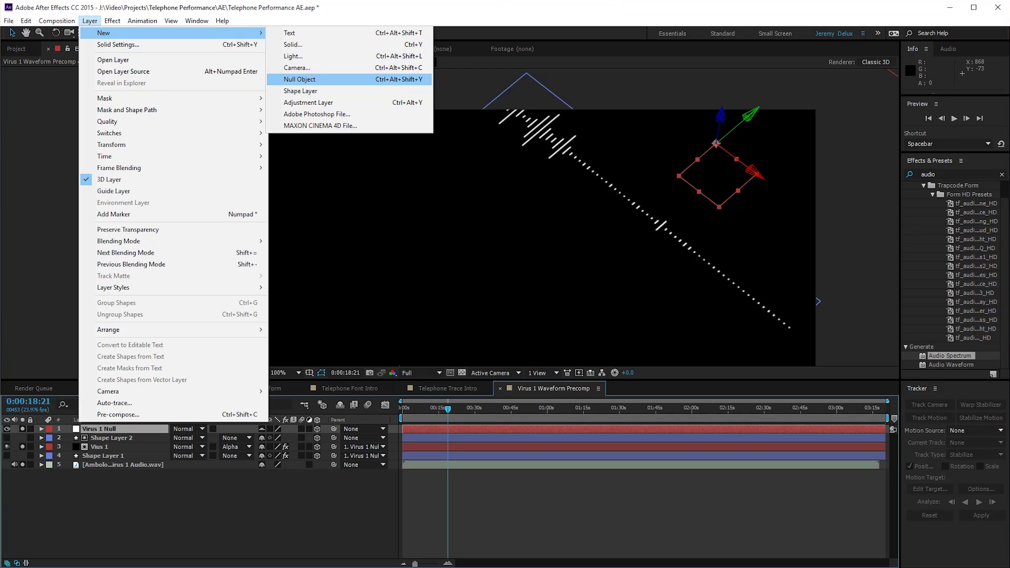
left_click(300, 79)
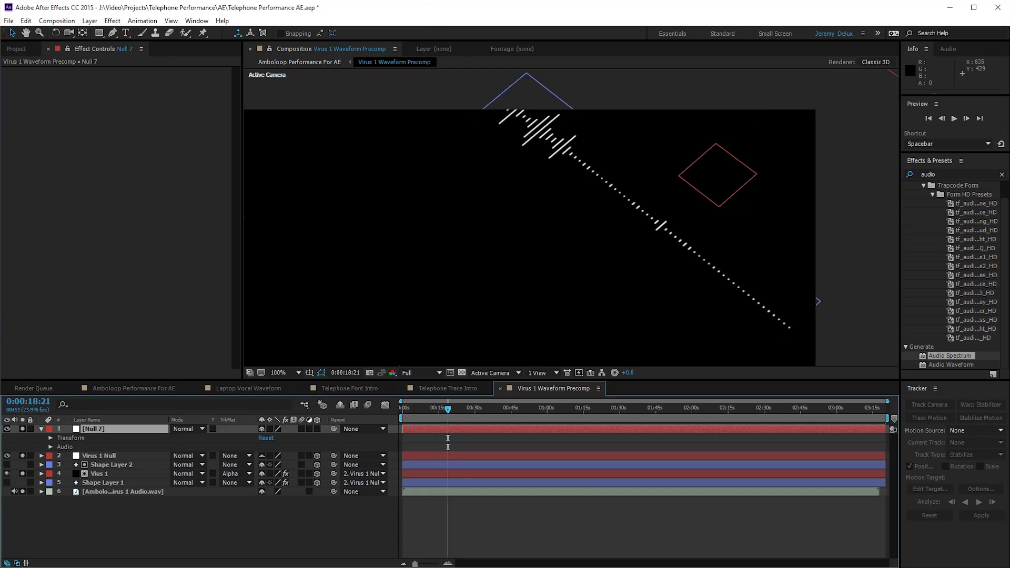
key("ctrl+z")
Step: Expand Virus 1 Null's transform properties and try shifting its X Position, undoing the change
left_click(99, 447)
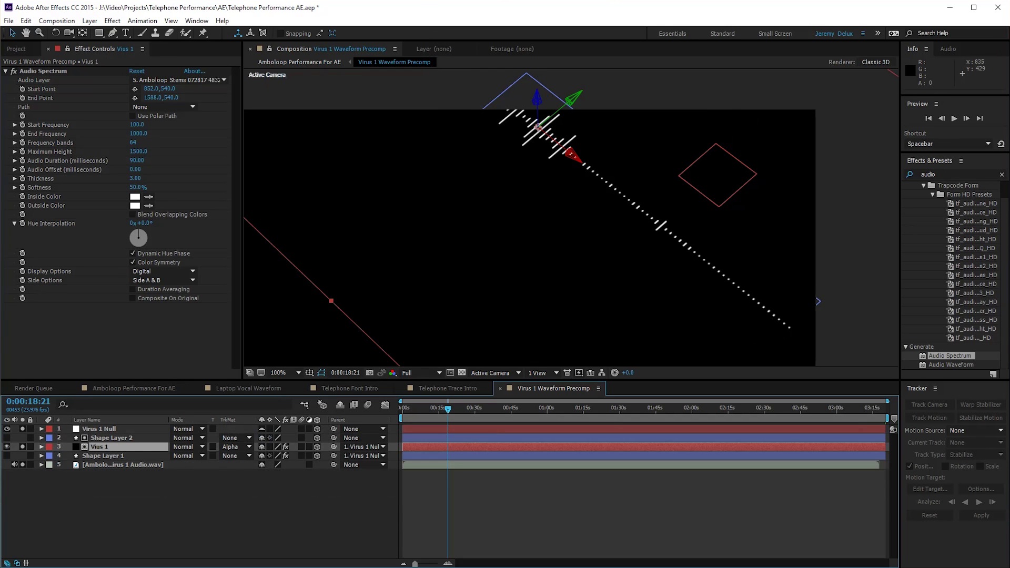
left_click(103, 456)
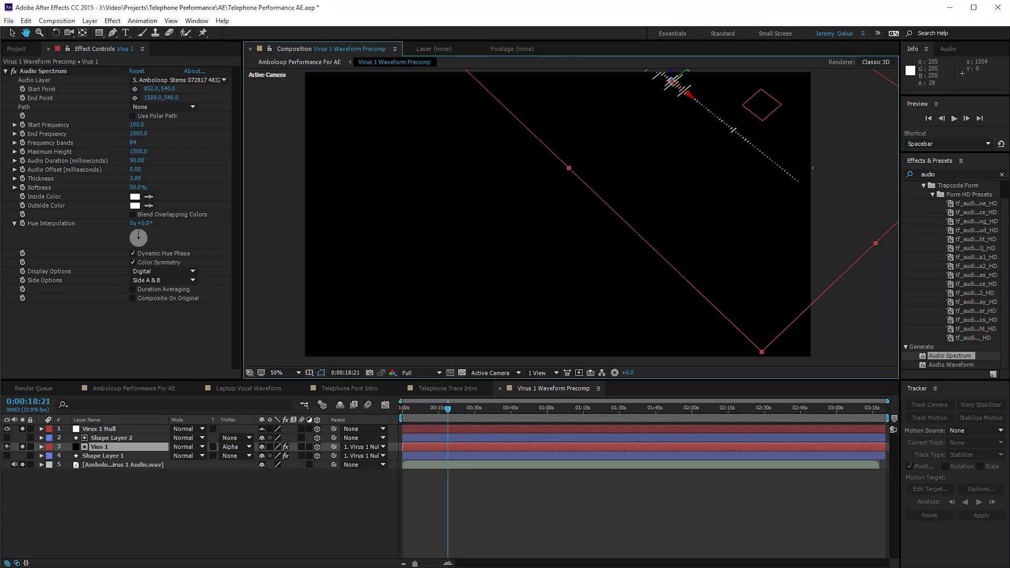
key("v")
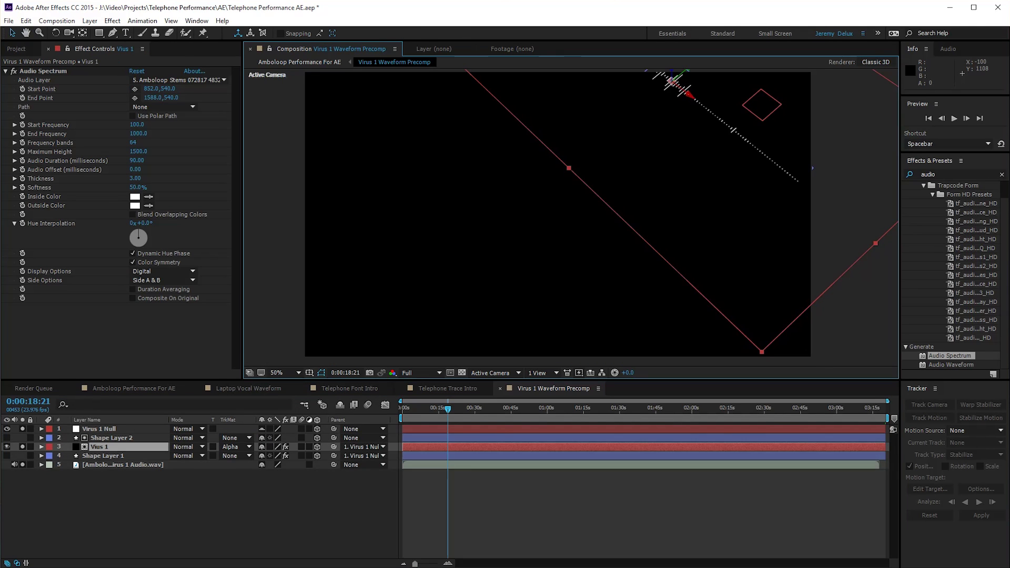
left_click(99, 430)
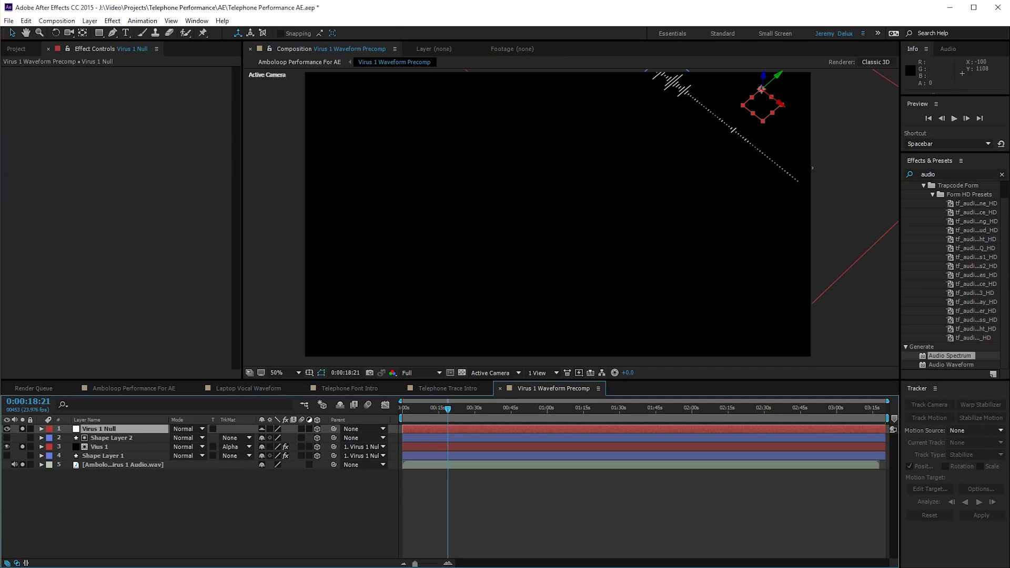
left_click(41, 429)
mouse_move(265, 456)
left_mouse_down()
mouse_move(156, 456)
mouse_move(465, 456)
mouse_move(262, 456)
left_mouse_up()
key("ctrl+z")
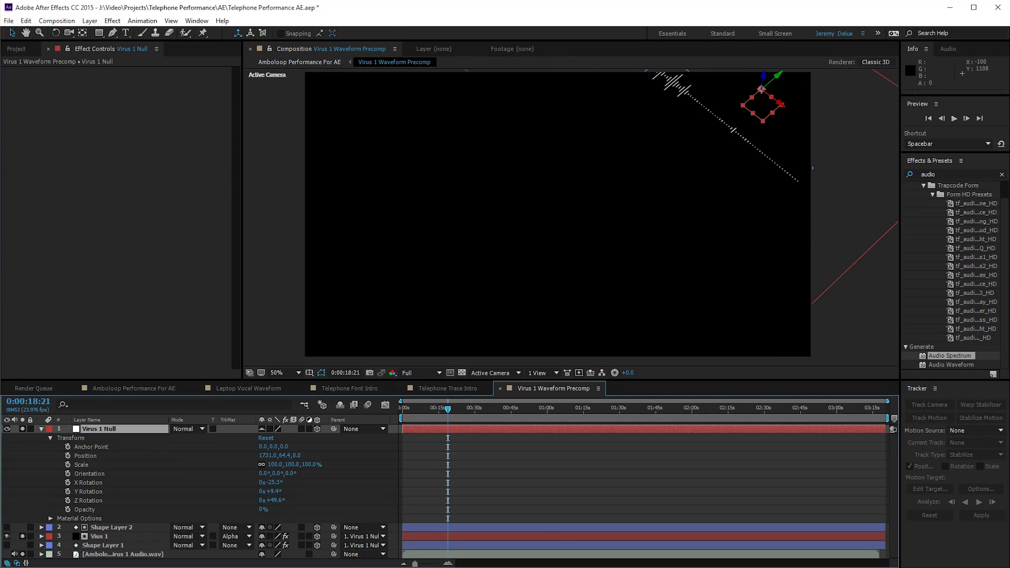
Step: Examine the waveform layers below Virus 1 Null and the null's Opacity property, and collapse its properties
left_click(100, 537)
left_click(106, 555, "shift")
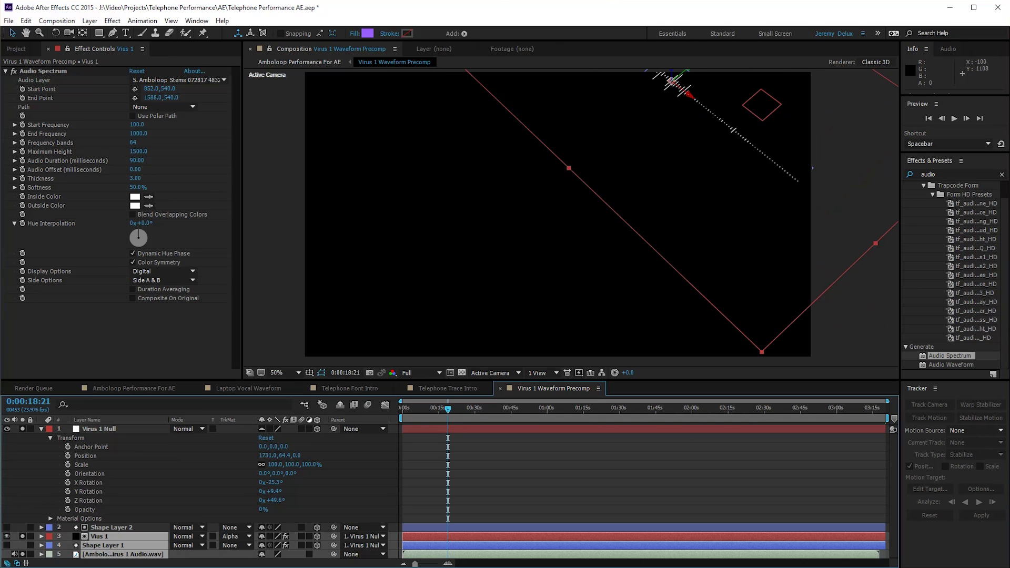
left_click(84, 510)
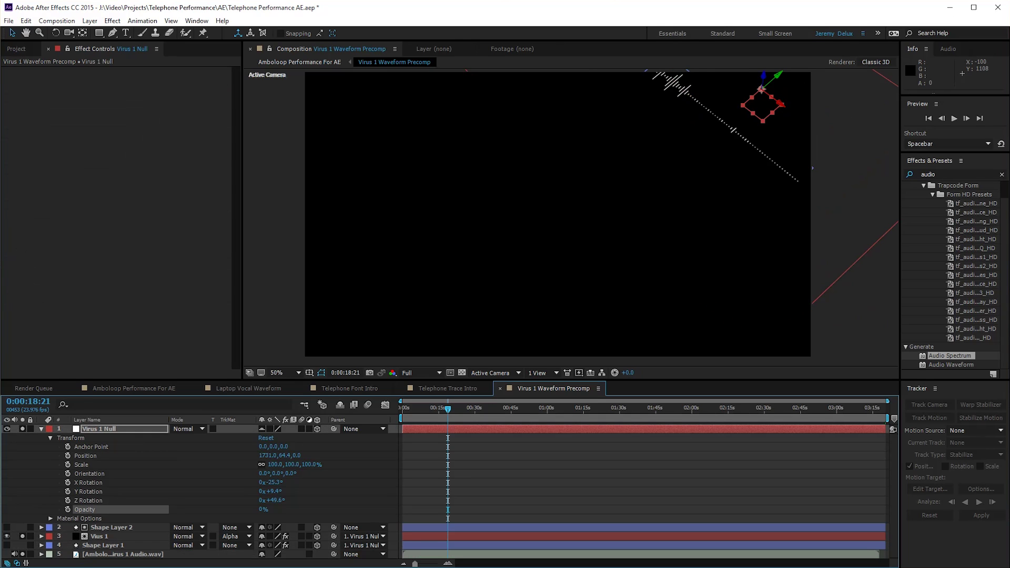
left_click(99, 428)
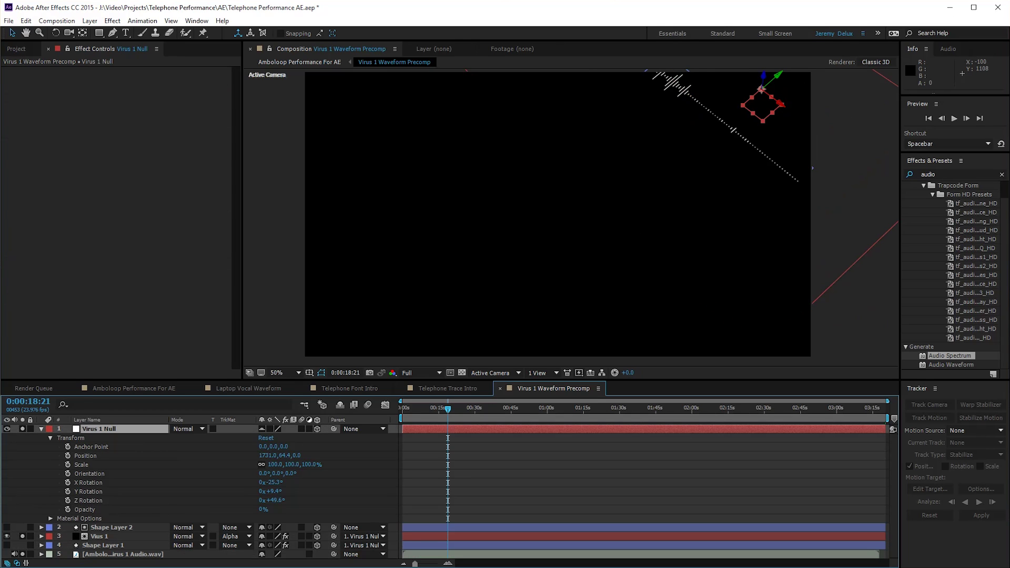
left_click(41, 429)
left_click(211, 510)
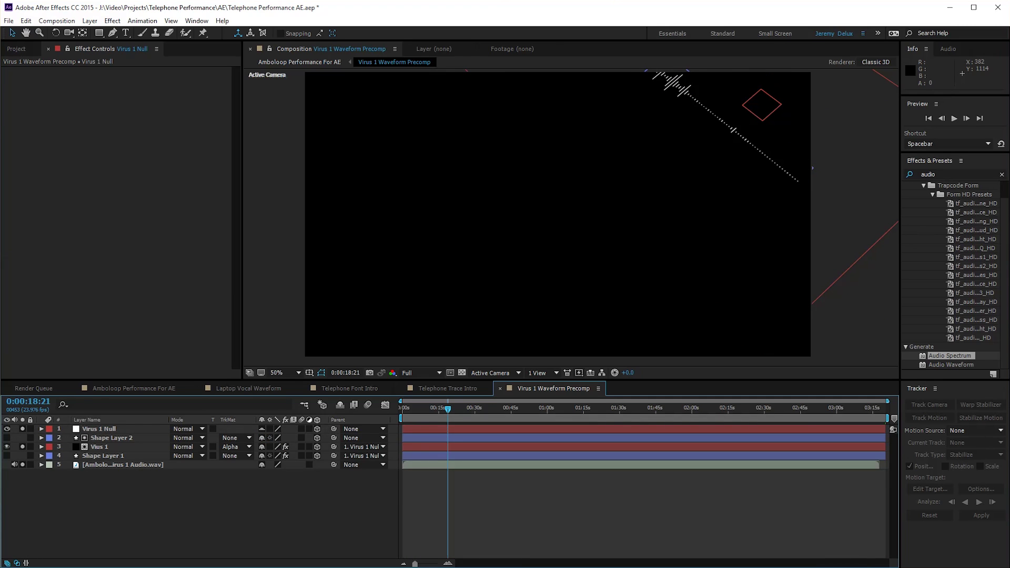
Step: Check the waveform over the footage in Amboloop Performance For AE, and reveal Virus 1 Null's rotation properties in its precomp
left_click(134, 388)
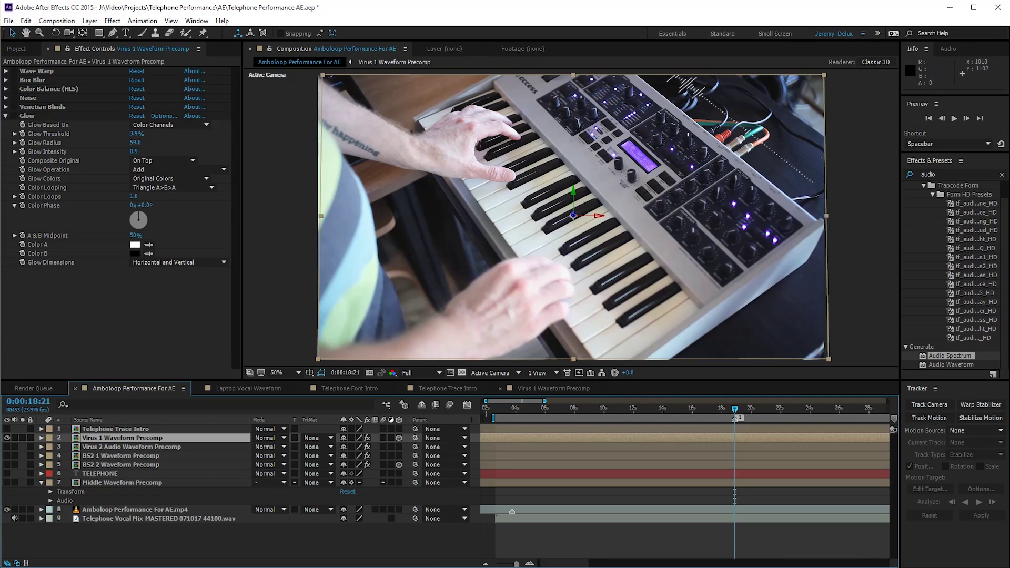
left_click(553, 388)
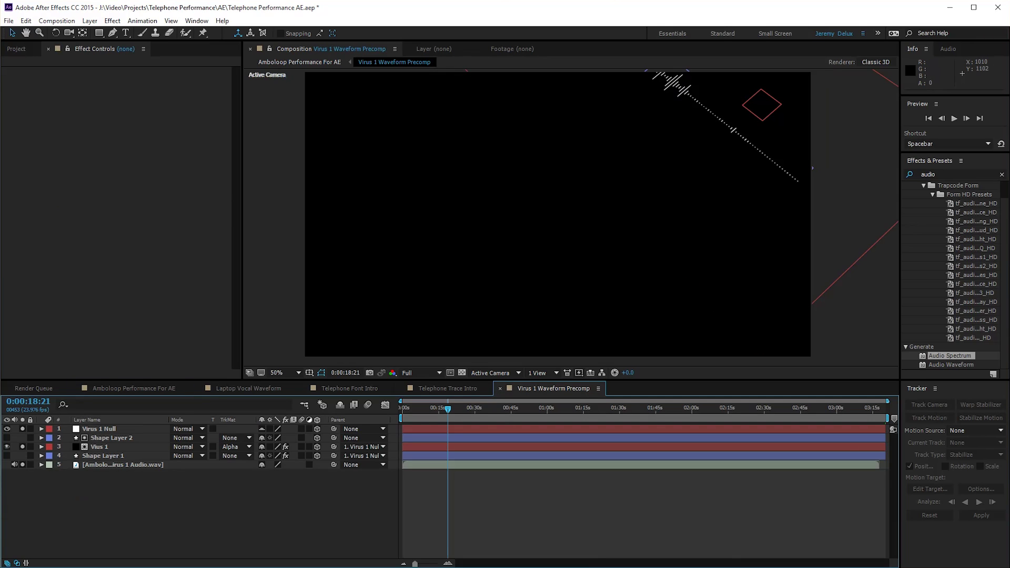
left_click(99, 429)
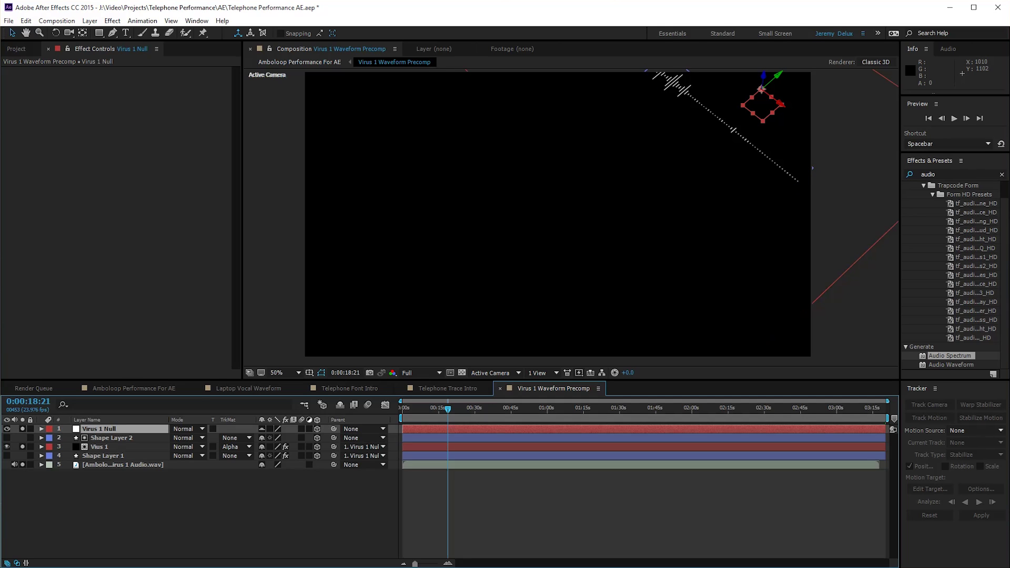
key("r")
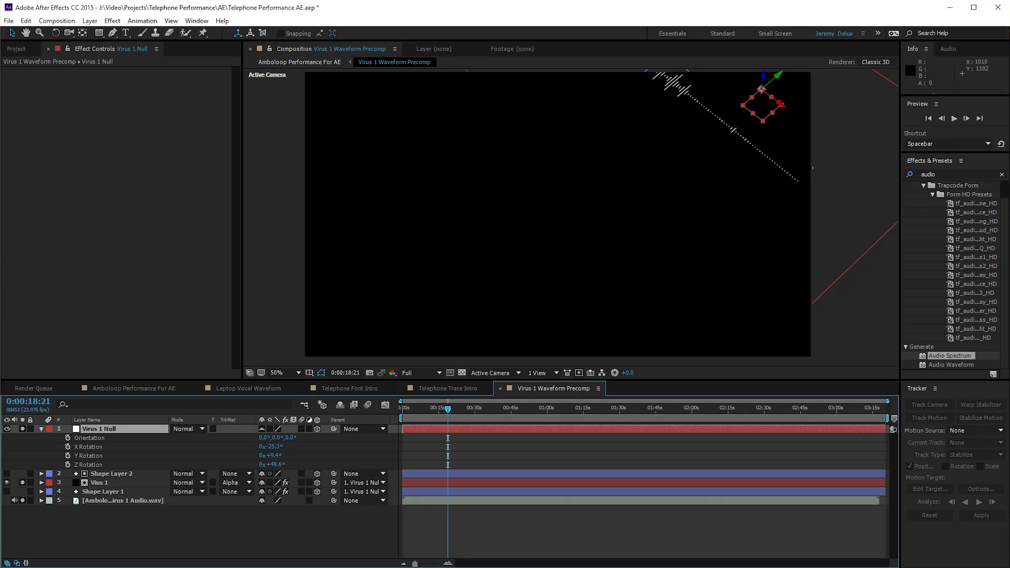
Step: Try changing the X, Y and Z Rotation of Virus 1 Null, undo the changes and collapse its properties
left_click(88, 447)
left_click(88, 456)
left_click(88, 464)
left_click_drag(274, 446, 235, 465)
key("ctrl+z")
key("ctrl+z")
key("ctrl+z")
key("ctrl+z")
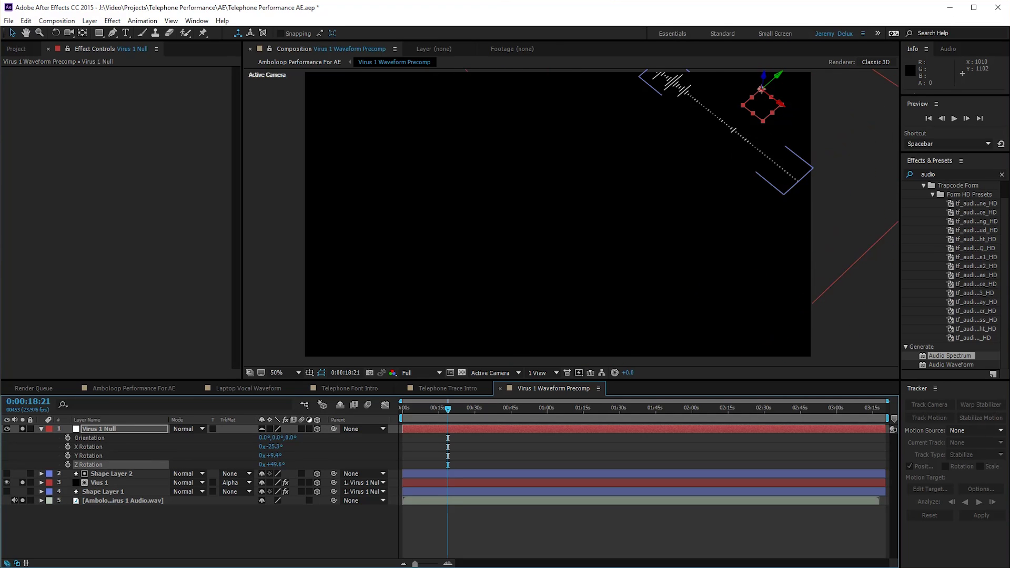
key("r")
Step: Make Shape Layer 1 visible again and check the waveform over the footage in Amboloop Performance For AE
left_click(103, 456)
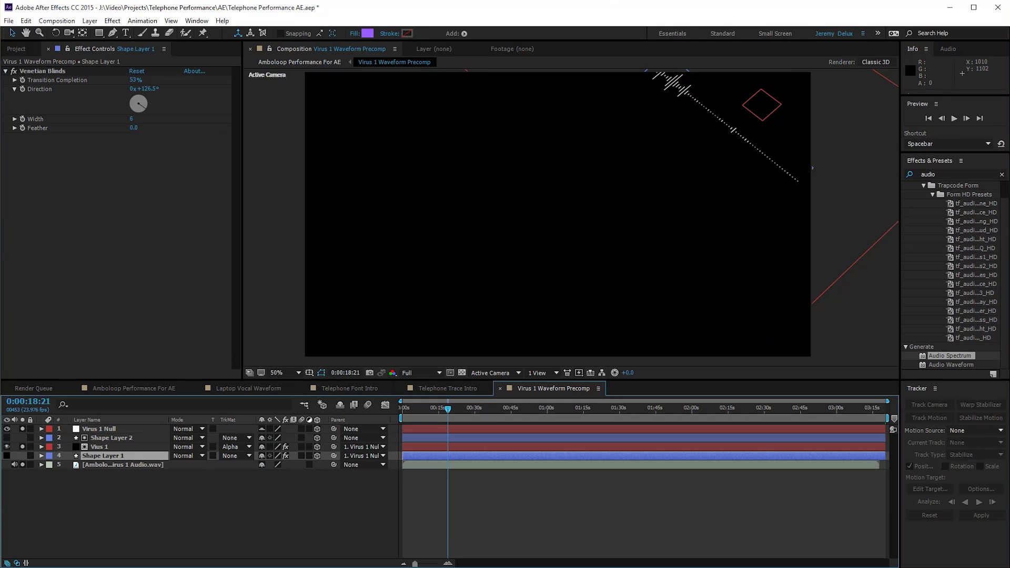
left_click(7, 456)
left_click(22, 456)
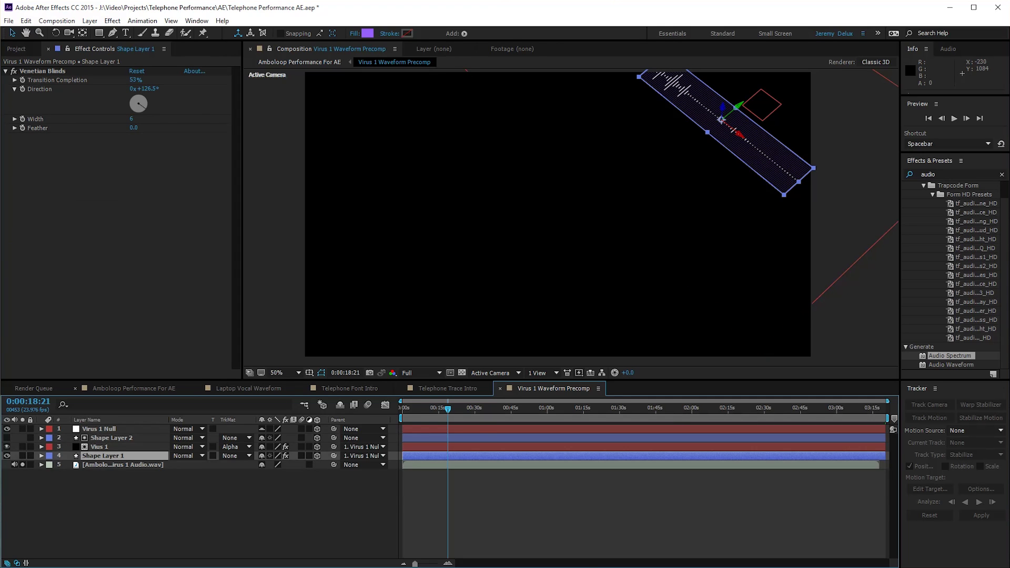
left_click(133, 388)
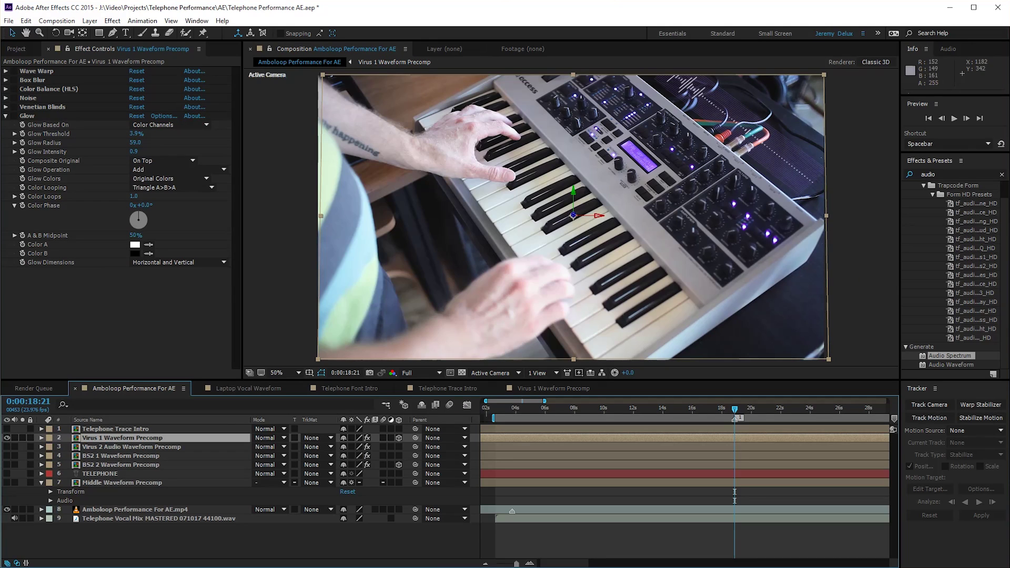
left_click(553, 388)
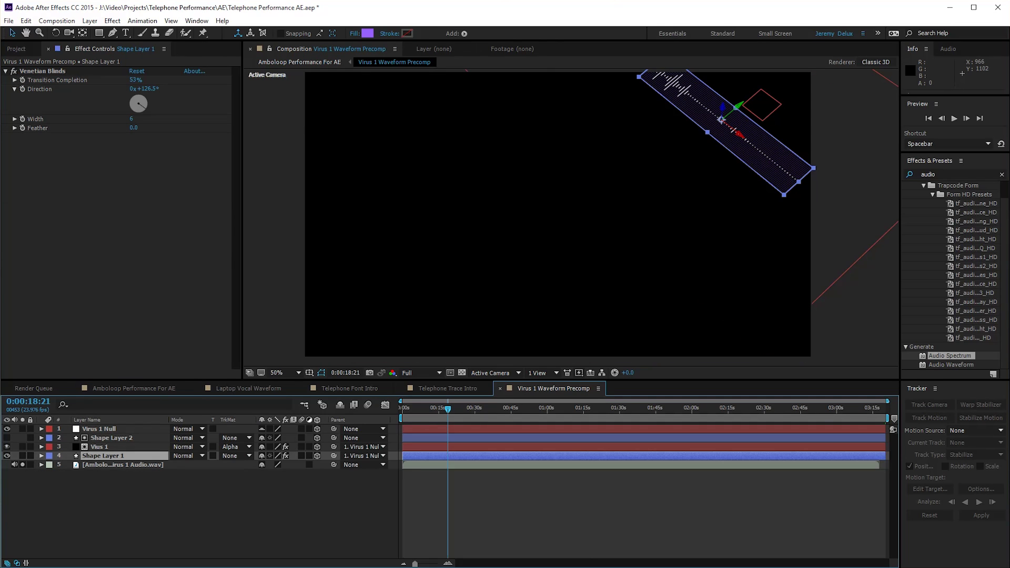
Step: Try changing the X Rotation of Virus 1 Null, and undo the change
left_click(99, 428)
key("r")
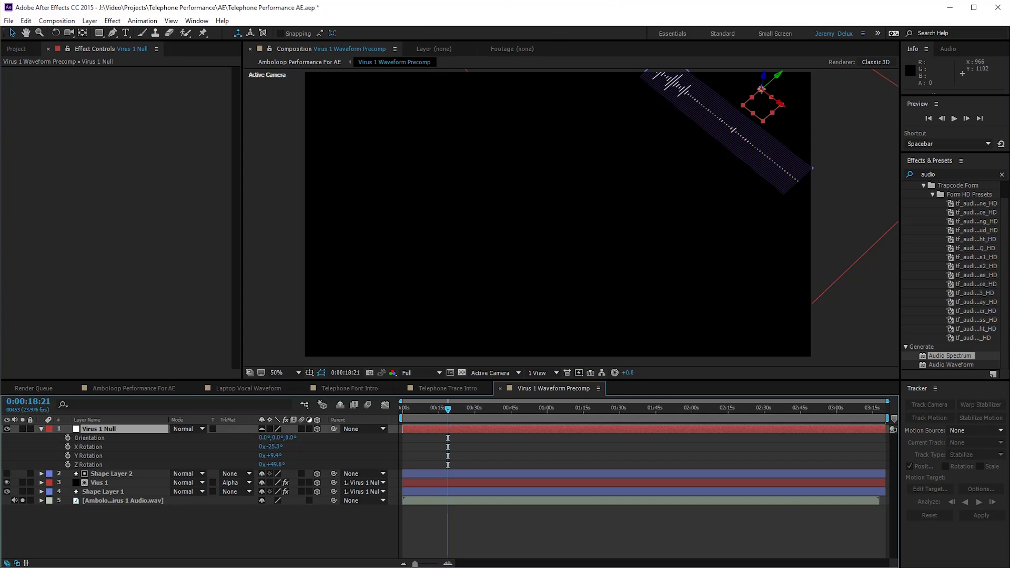
left_click_drag(271, 446, 230, 455)
key("ctrl+z")
key("ctrl+z")
Step: Lock the Virus 1 Null layer and collapse its rotation properties
left_click(30, 429)
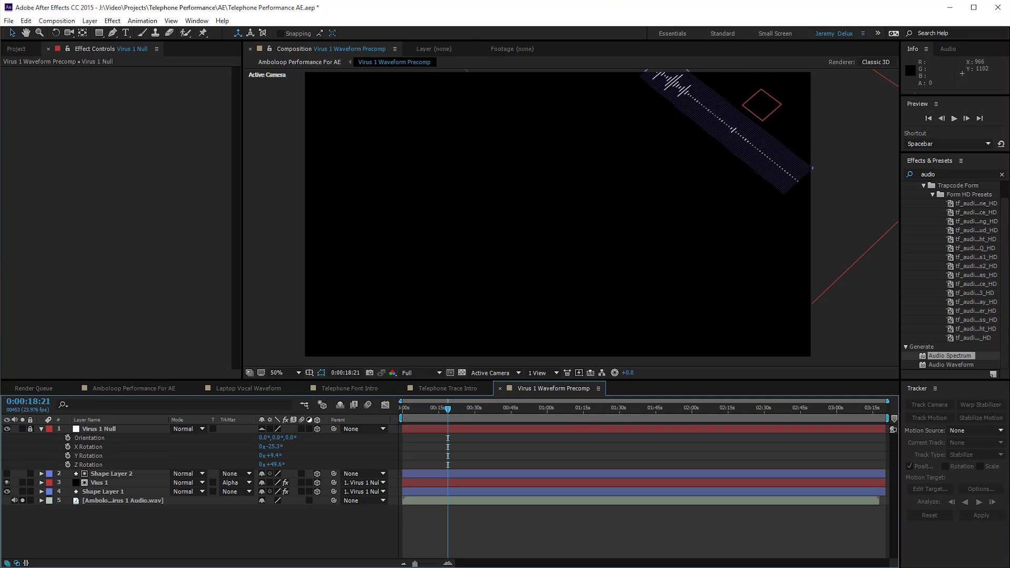
left_click(41, 428)
Step: Check the Opacity of Shape Layer 2 and Shape Layer 1, and select Shape Layer 1's Venetian Blinds effect
left_click(112, 438)
left_click(448, 456)
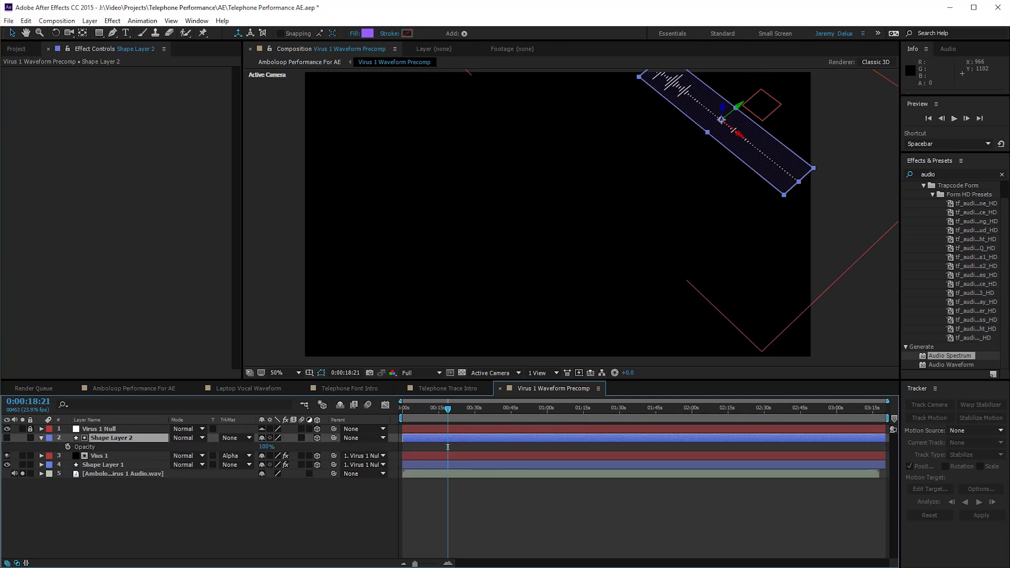
key("t")
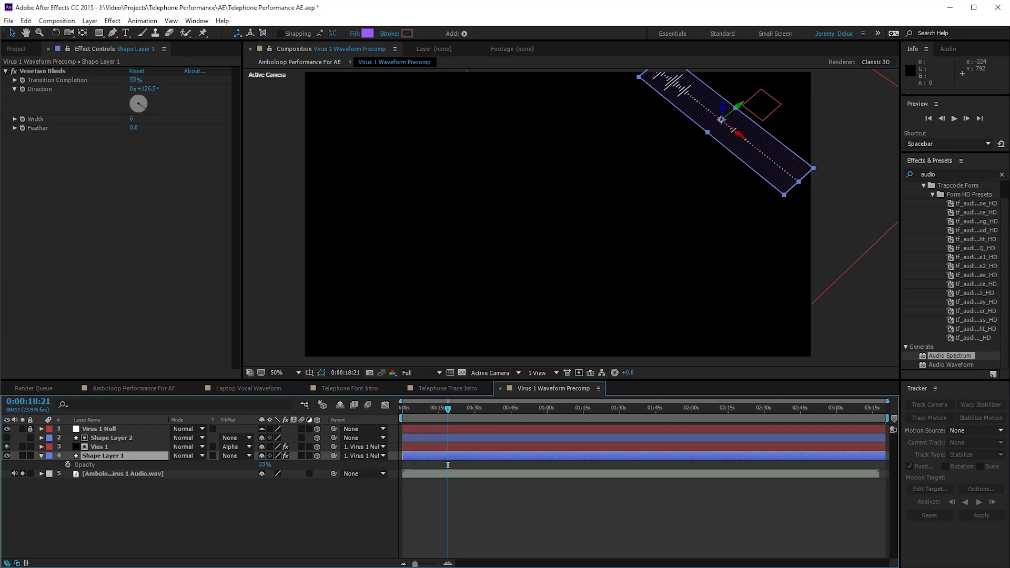
left_click(42, 71)
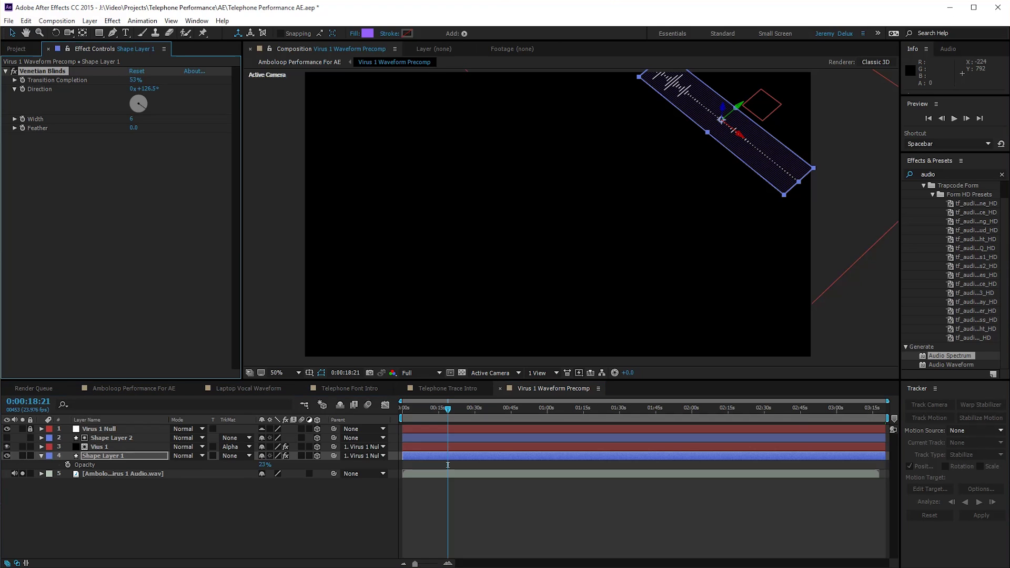
Step: Inspect the waveform and its striped background over the footage at 100% magnification in Amboloop Performance For AE
left_click(134, 388)
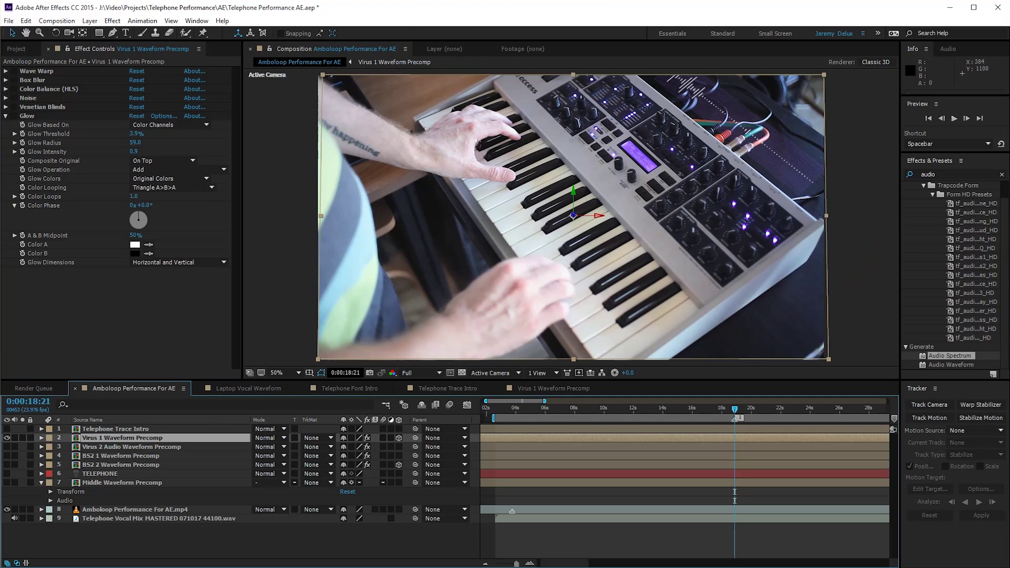
left_click(284, 373)
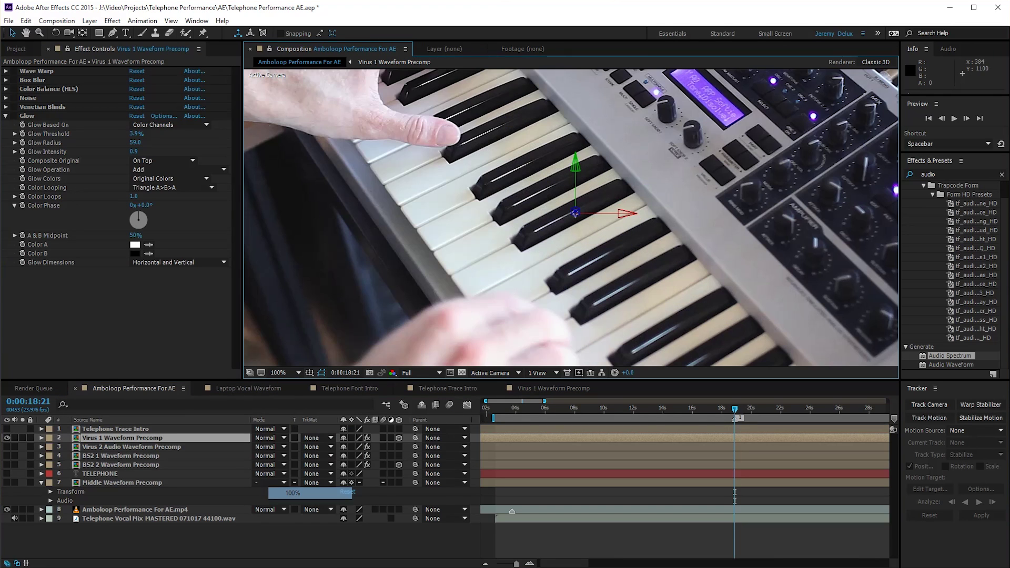
left_click(299, 494)
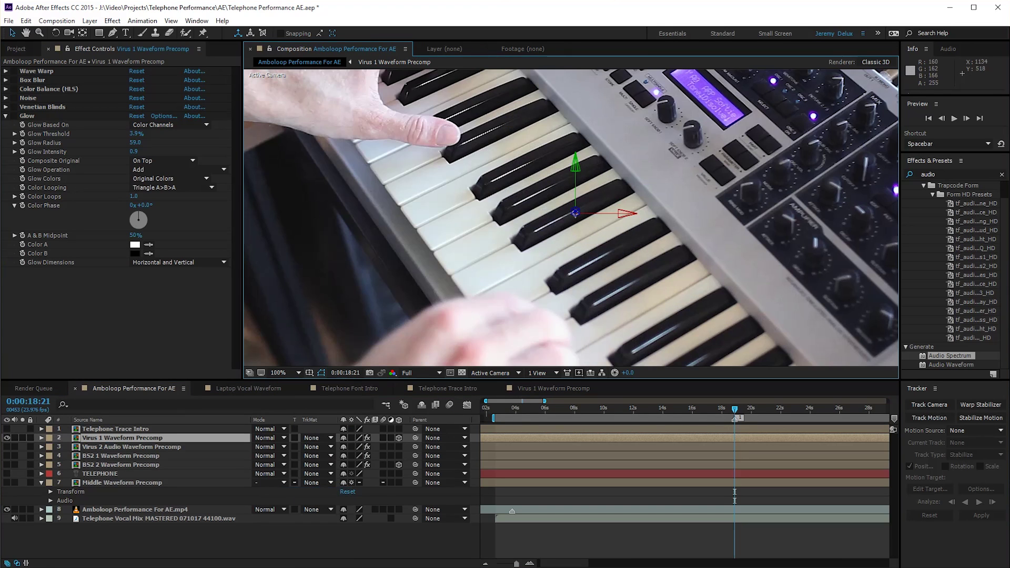
key("space")
left_click_drag(702, 163, 468, 341)
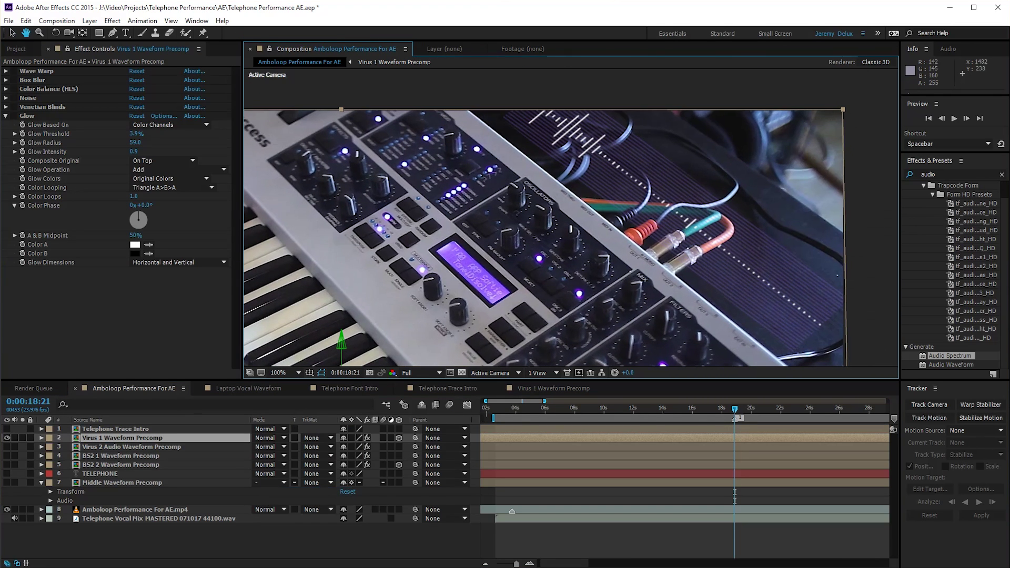
key("v")
Step: In Virus 1 Waveform Precomp, compare Shape Layer 1 with Venetian Blinds off and on, and try Transition Completion at 97% before restoring 53%
double_click(123, 437)
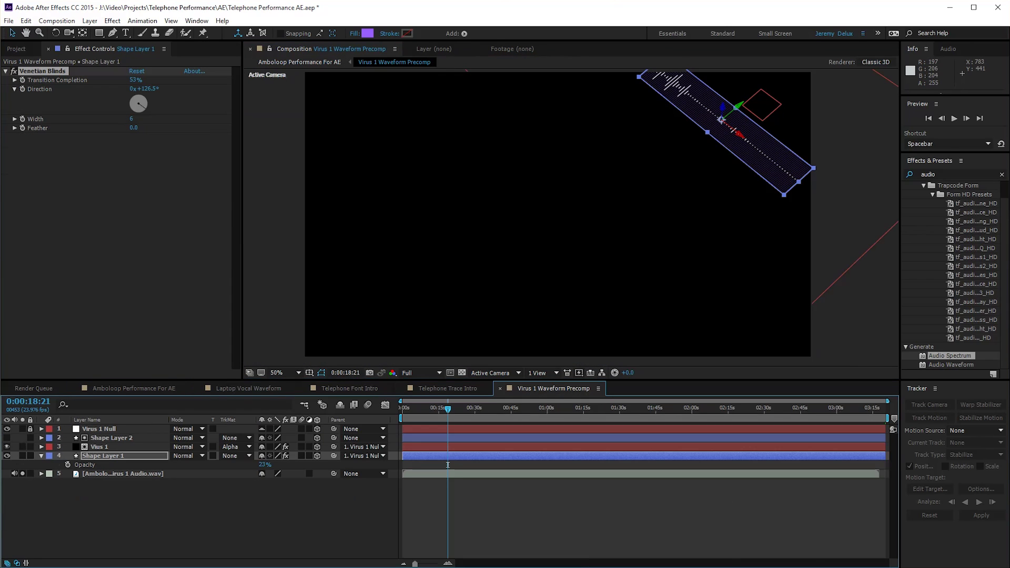
left_click(14, 70)
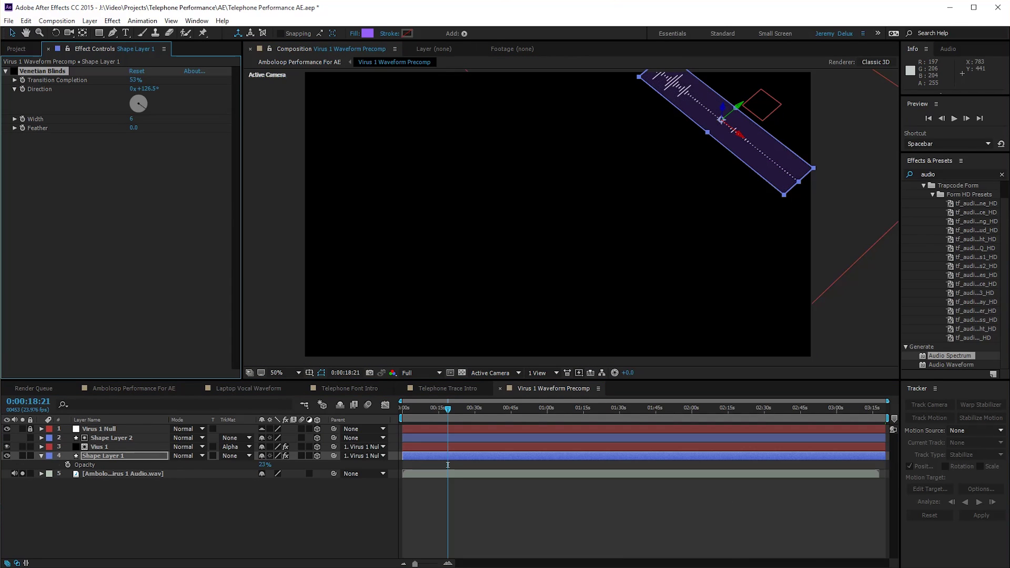
left_click(14, 71)
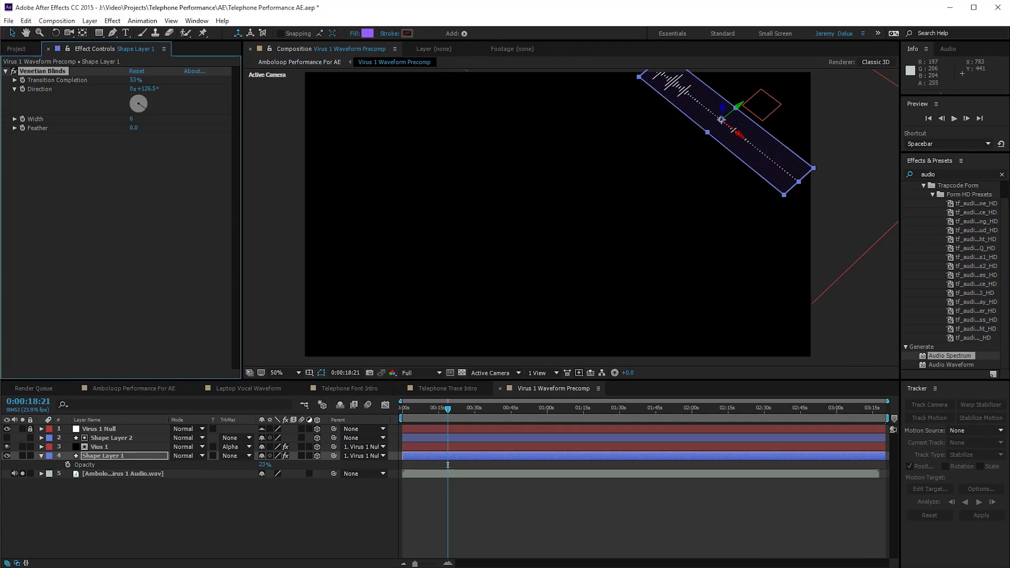
left_click_drag(136, 80, 154, 80)
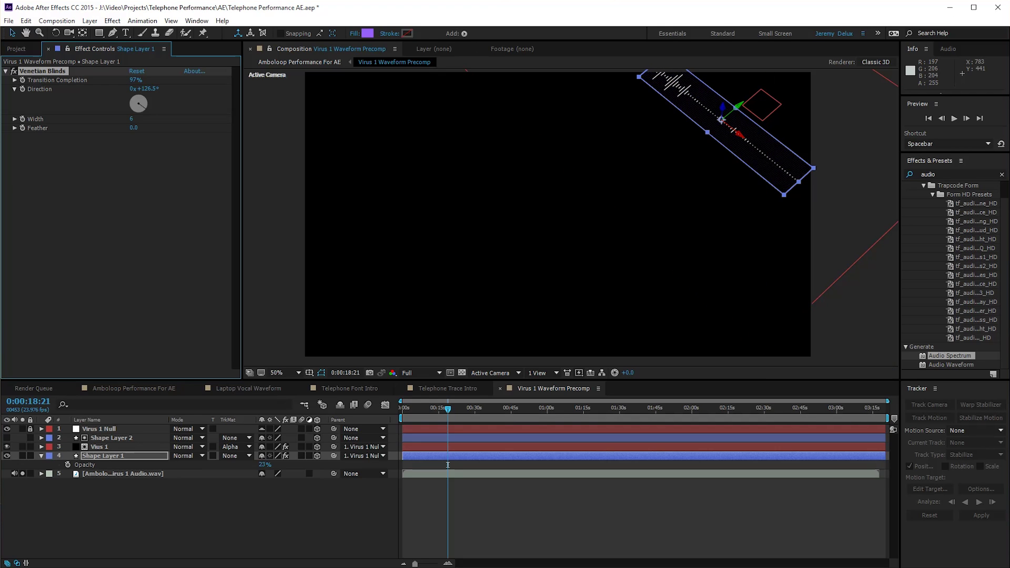
left_click_drag(135, 80, 112, 80)
Step: Try other Direction and Transition Completion values for Shape Layer 1's Venetian Blinds in a 200% close-up, undoing each change
scroll(589, 212, "up", 2)
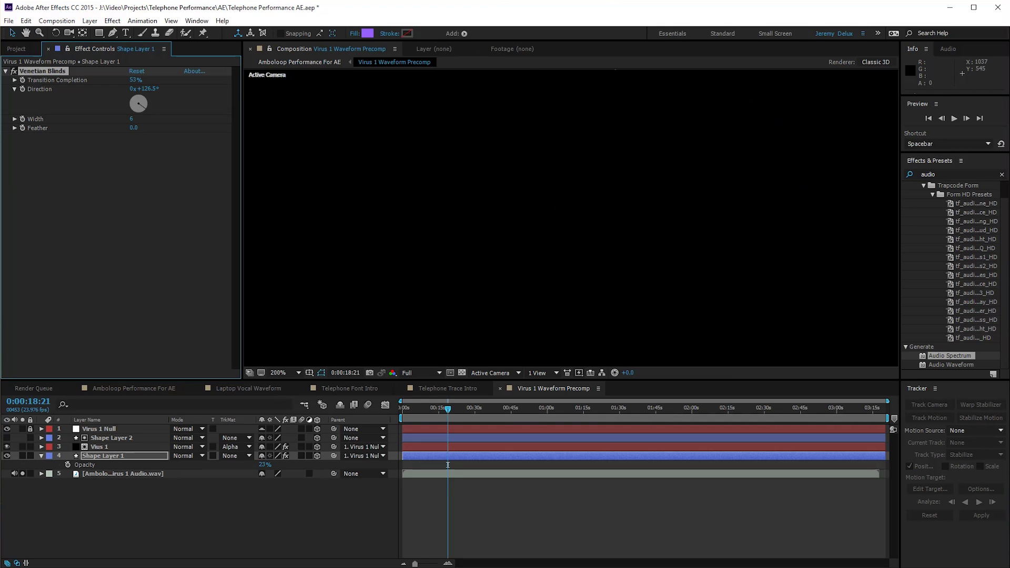
key("g")
left_click_drag(669, 153, 452, 331)
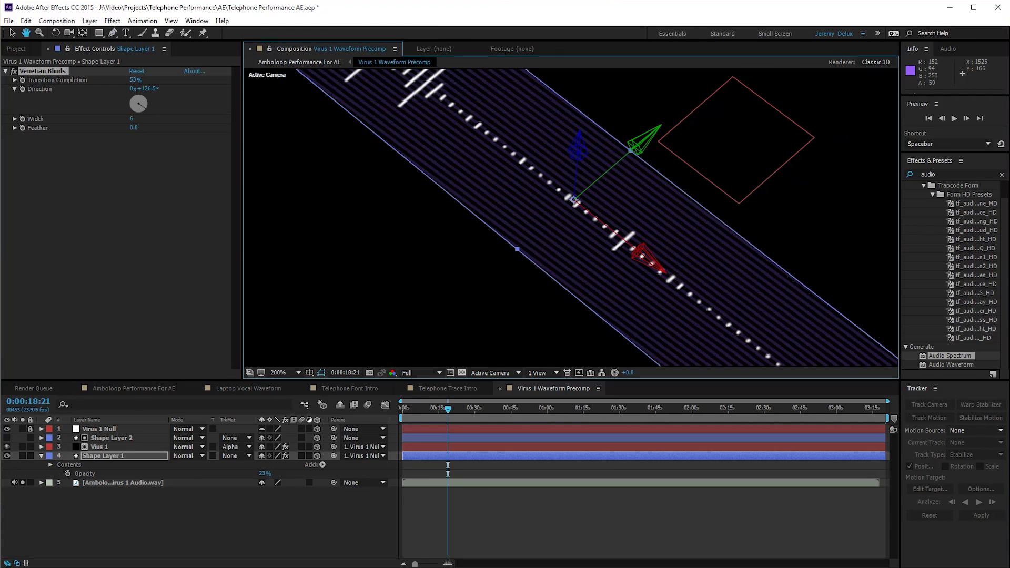
key("c")
left_click(139, 98)
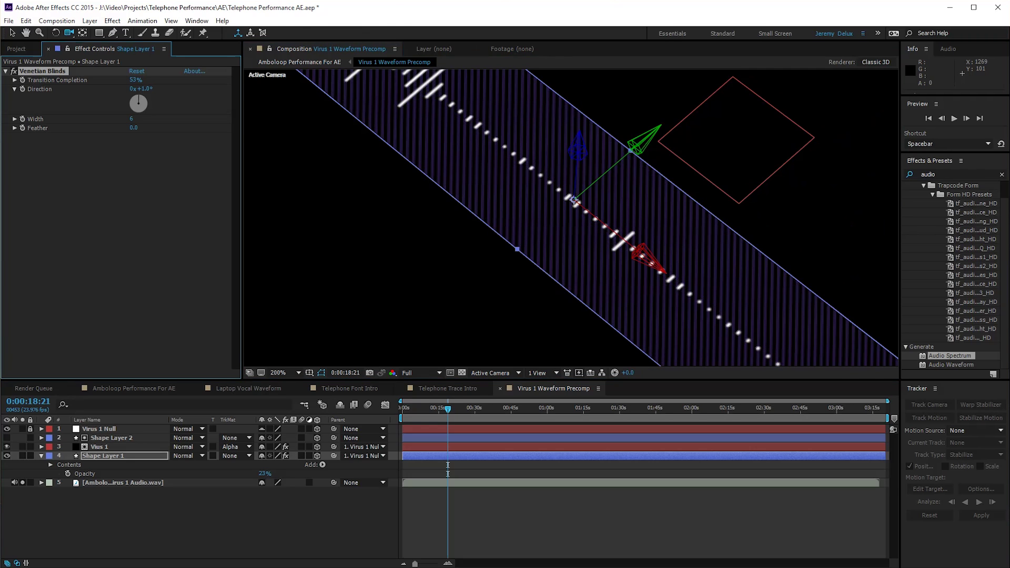
key("ctrl+z")
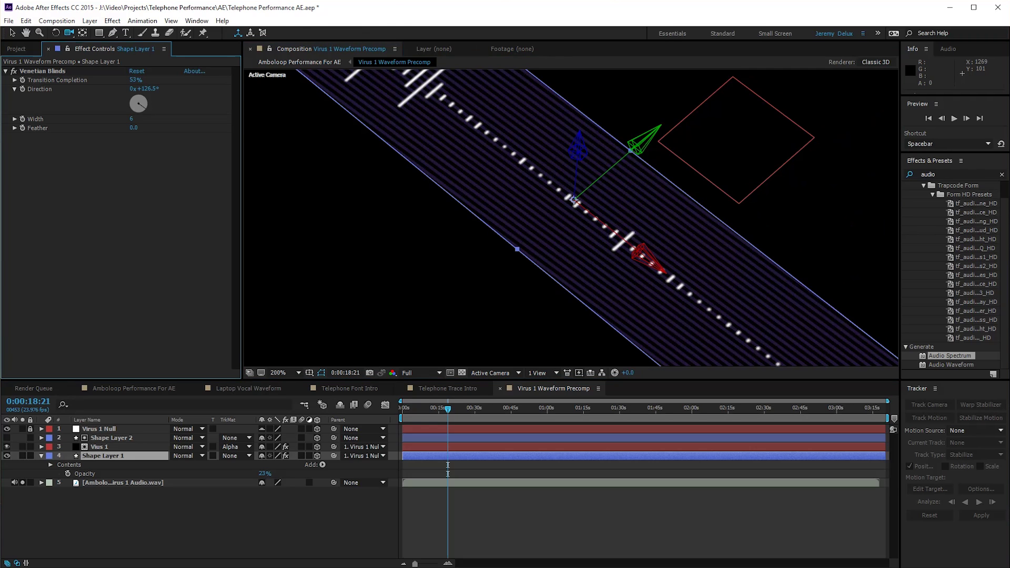
left_click(133, 107)
key("ctrl+z")
mouse_move(135, 80)
left_mouse_down()
mouse_move(112, 80)
mouse_move(137, 80)
left_mouse_up()
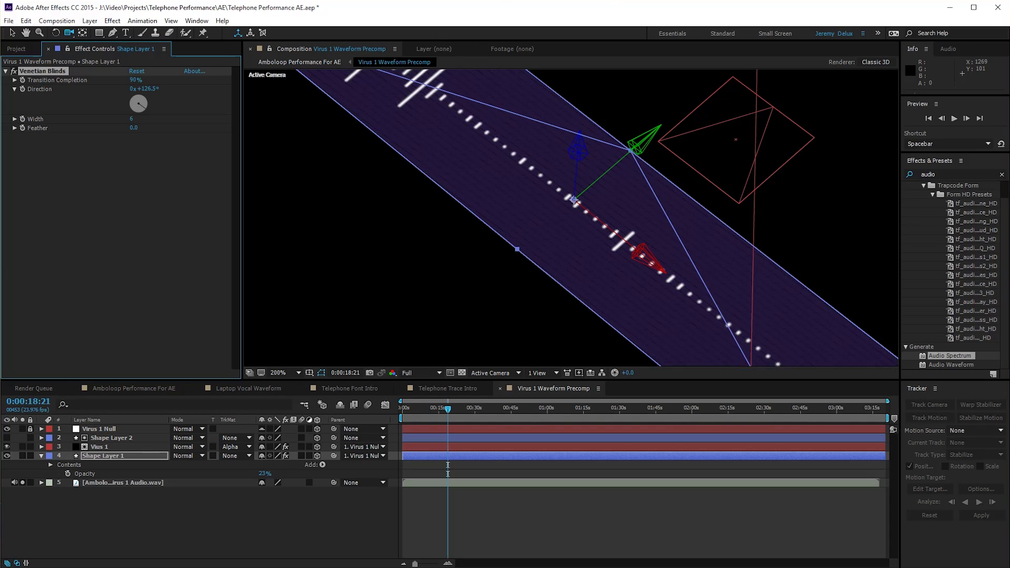
key("ctrl+z")
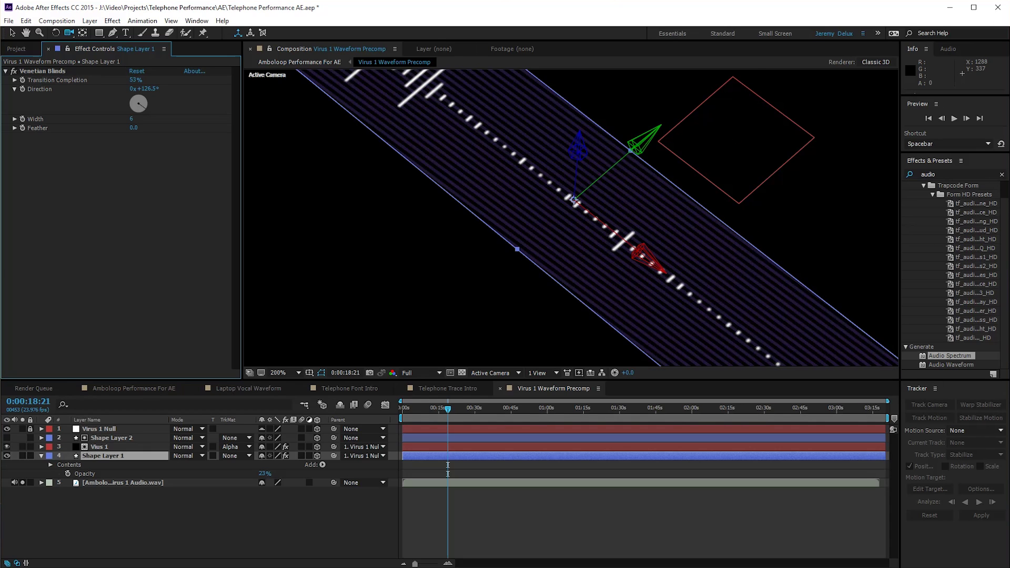
Step: Check the waveform over the whole frame at 50% magnification in Amboloop Performance For AE
left_click(133, 388)
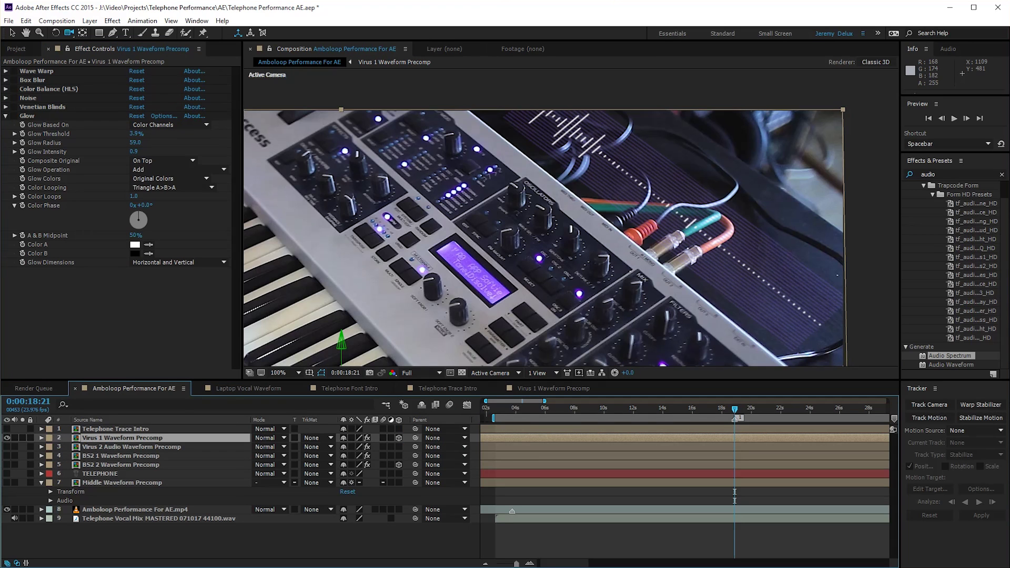
key("comma")
key("comma")
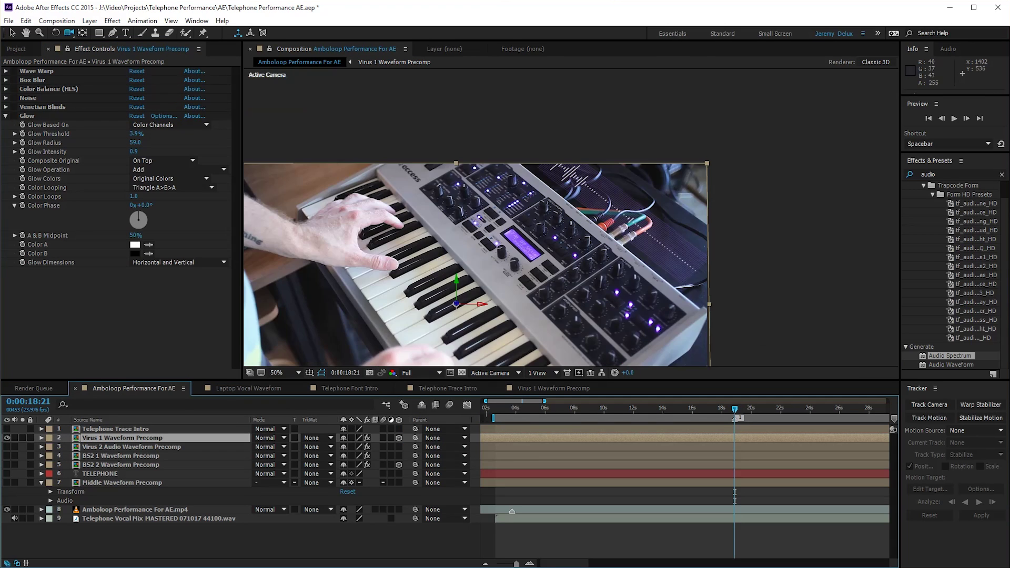
key("g")
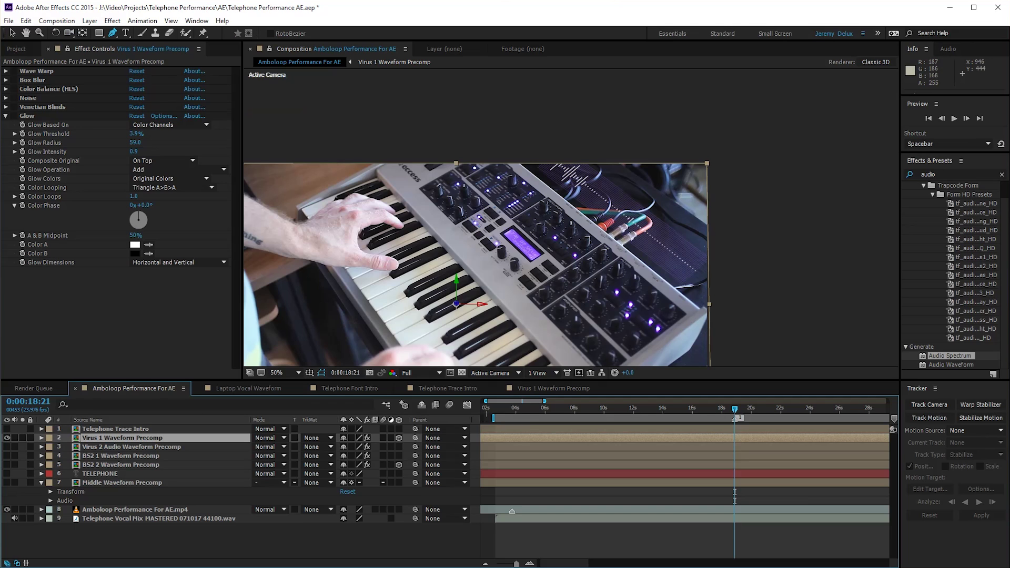
key("space")
left_click_drag(450, 280, 557, 213)
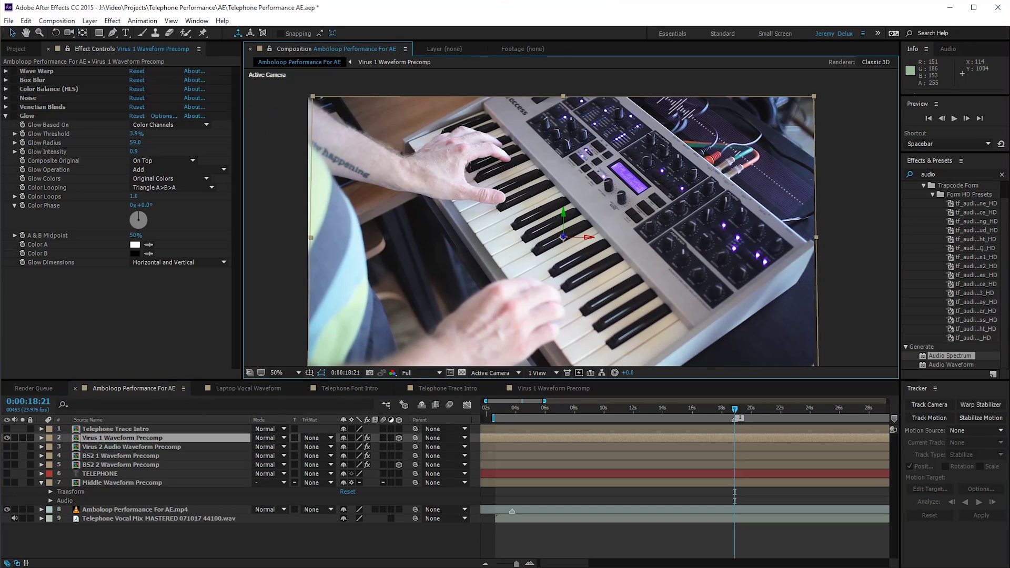
right_click(136, 437)
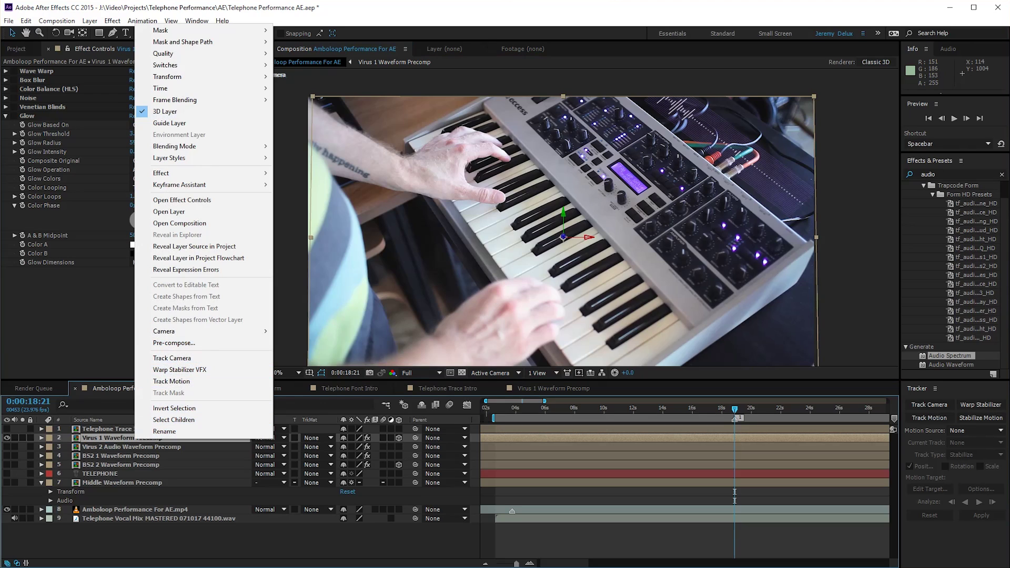
key("Escape")
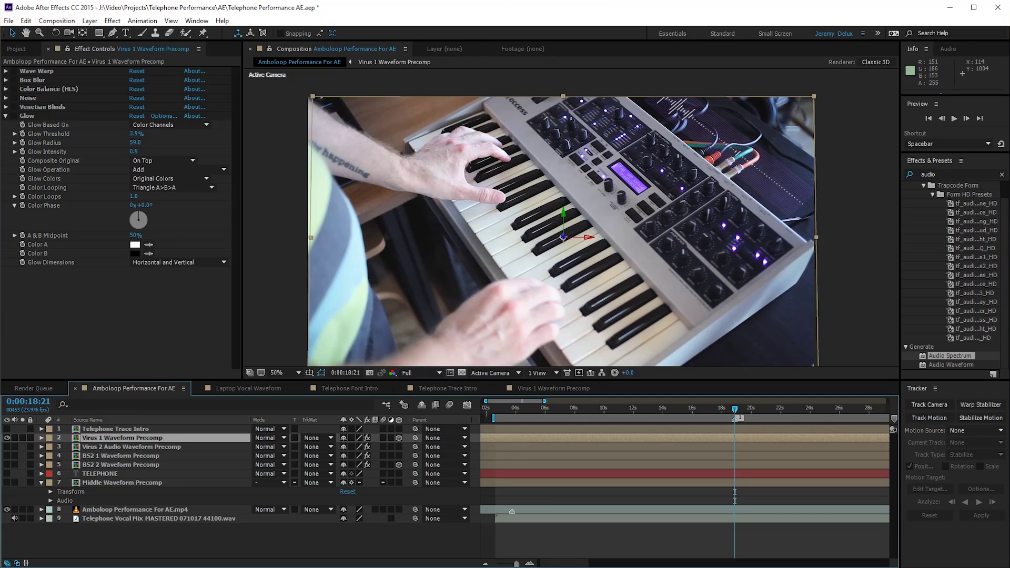
Step: Examine the effect stack from Wave Warp through Glow on Virus 1 Waveform Precomp, and reselect the layer
left_click(37, 71)
left_click(27, 115, "shift")
left_click(13, 116)
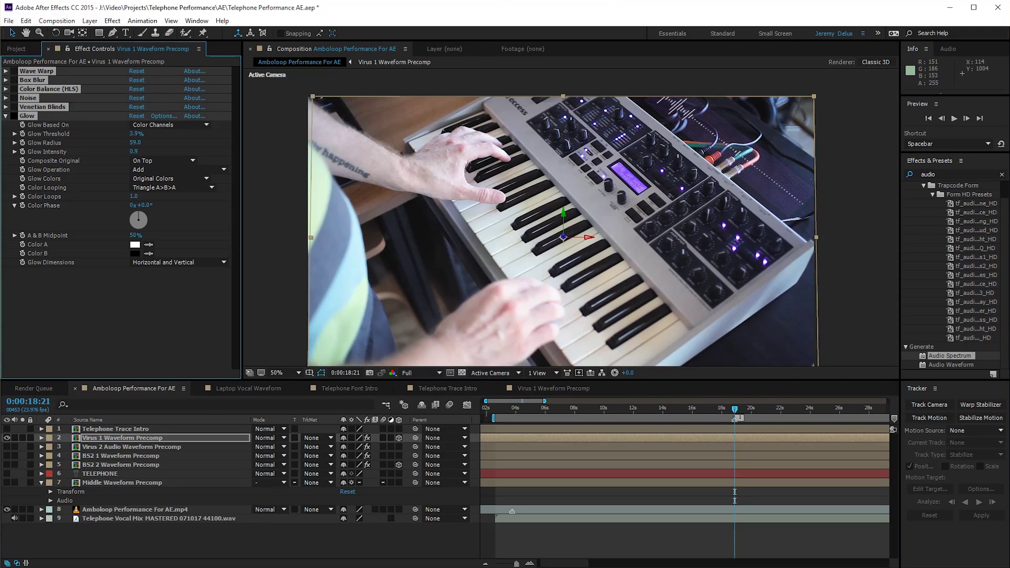
left_click(122, 438)
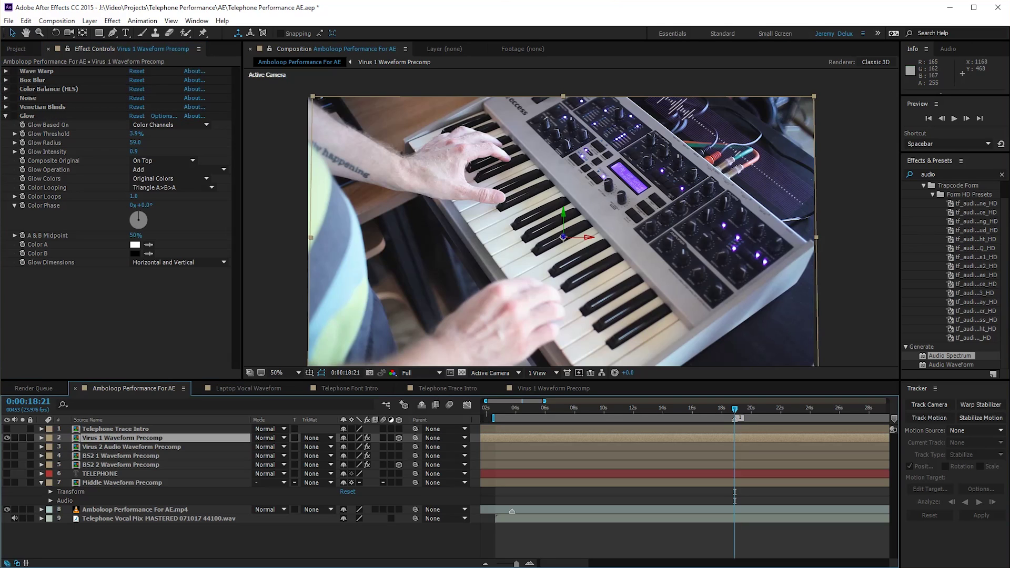
Step: Search the effects for "star" and pick out Trapcode's Starglow for Virus 1 Waveform Precomp
left_click(933, 174)
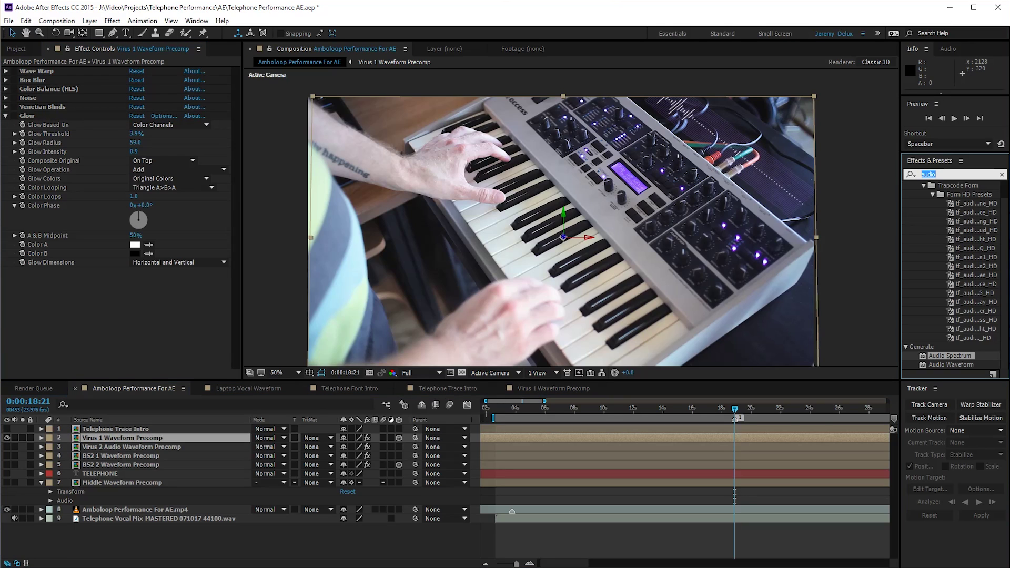
type("star")
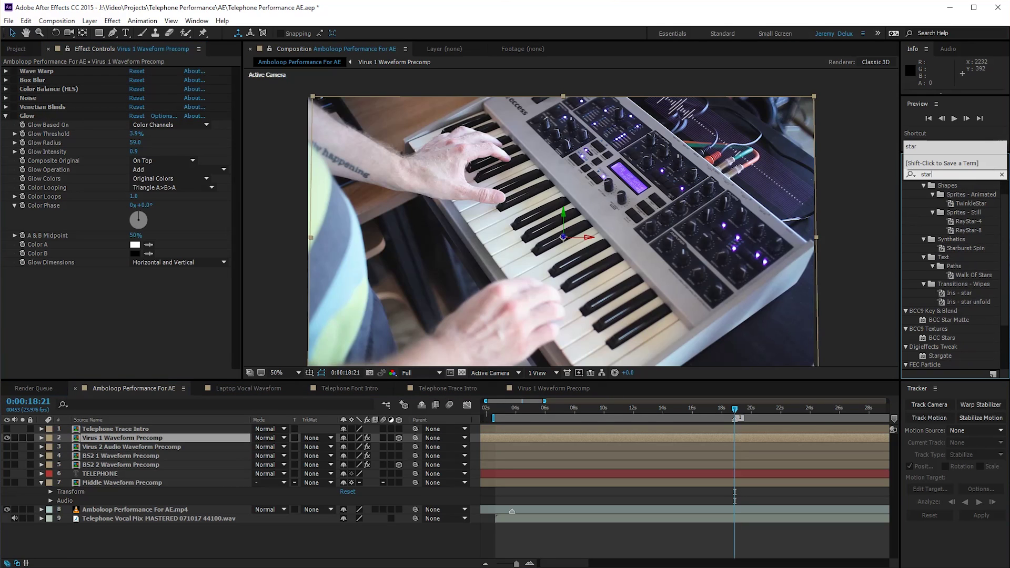
scroll(951, 276, "down", 3)
left_click(940, 364)
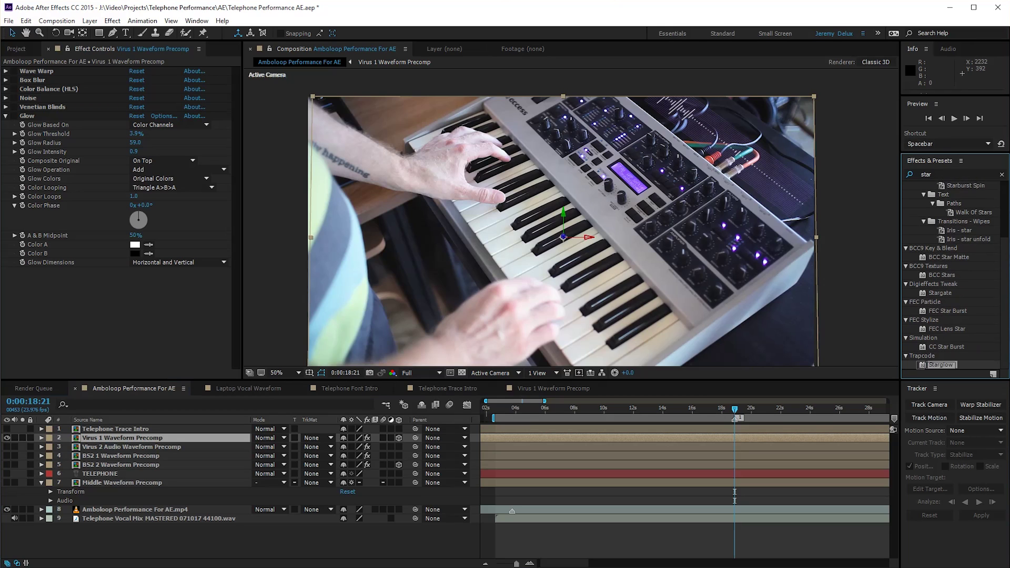
left_click_drag(941, 365, 157, 438)
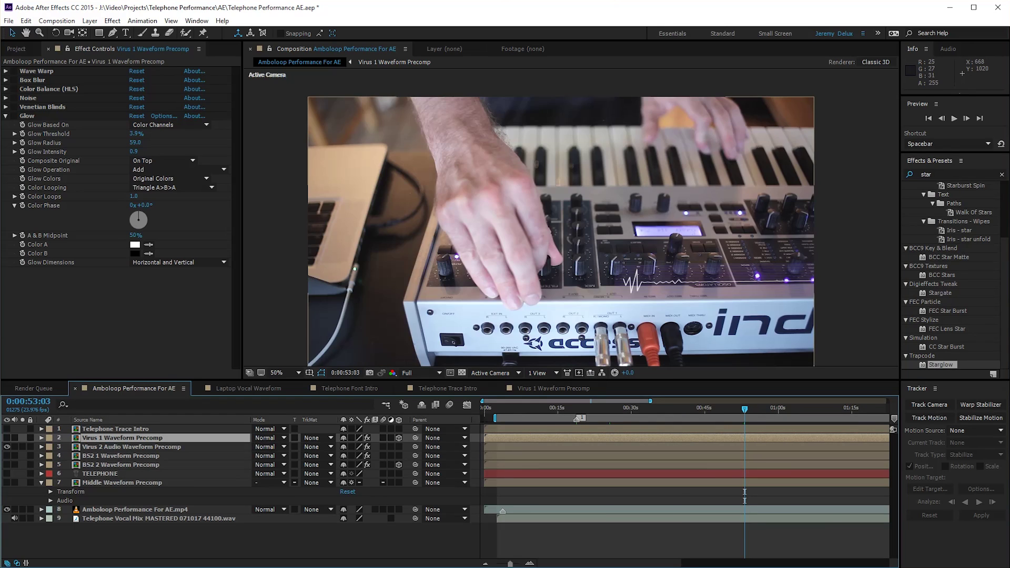
Step: Preview the waveform overlay in Amboloop Performance For AE from 0:00:53:03, and open BS2 1 Waveform Precomp
left_click(120, 457)
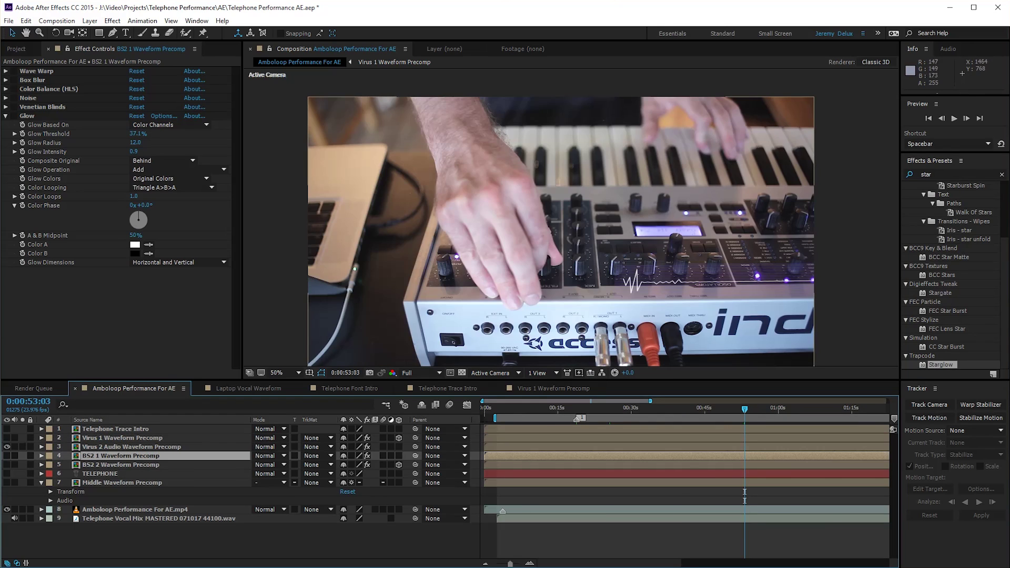
key("space")
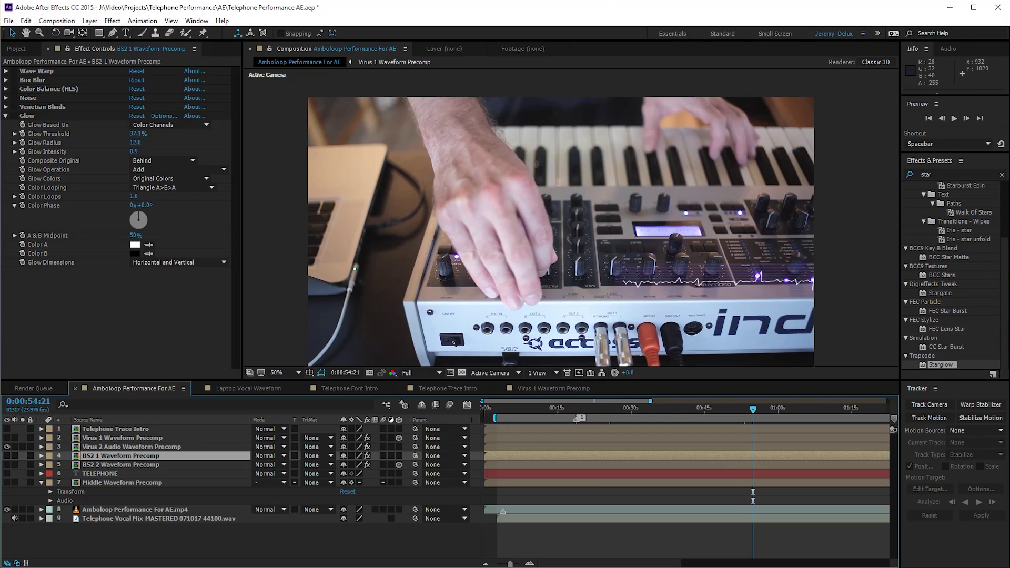
key("F2")
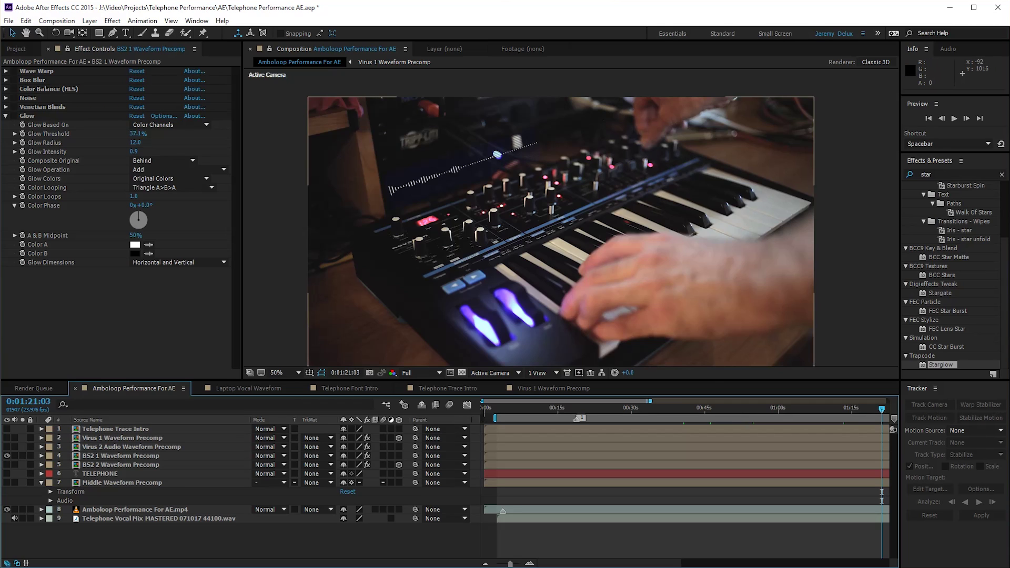
double_click(120, 456)
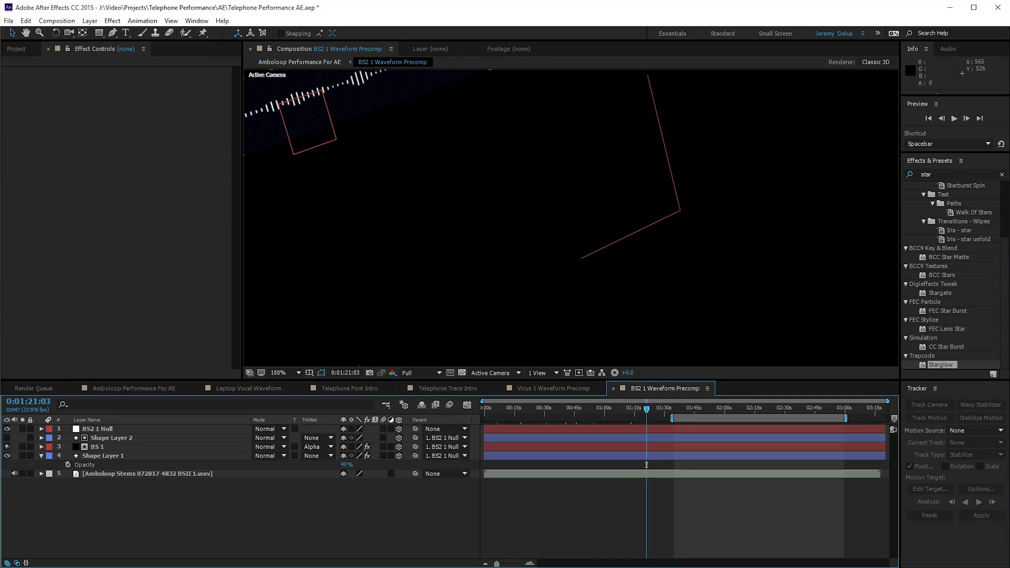
Step: Try a different rotation on BS2 1 Null to turn the whole waveform in 3D, and undo it
left_click_drag(421, 184, 647, 275)
key("c")
left_click(97, 429)
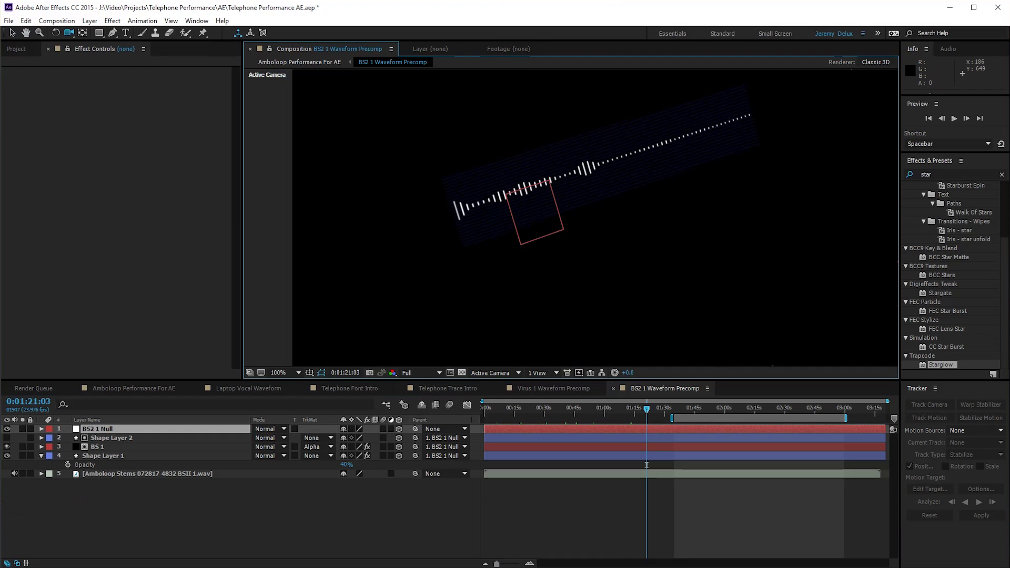
key("r")
left_click_drag(356, 446, 287, 447)
key("ctrl+z")
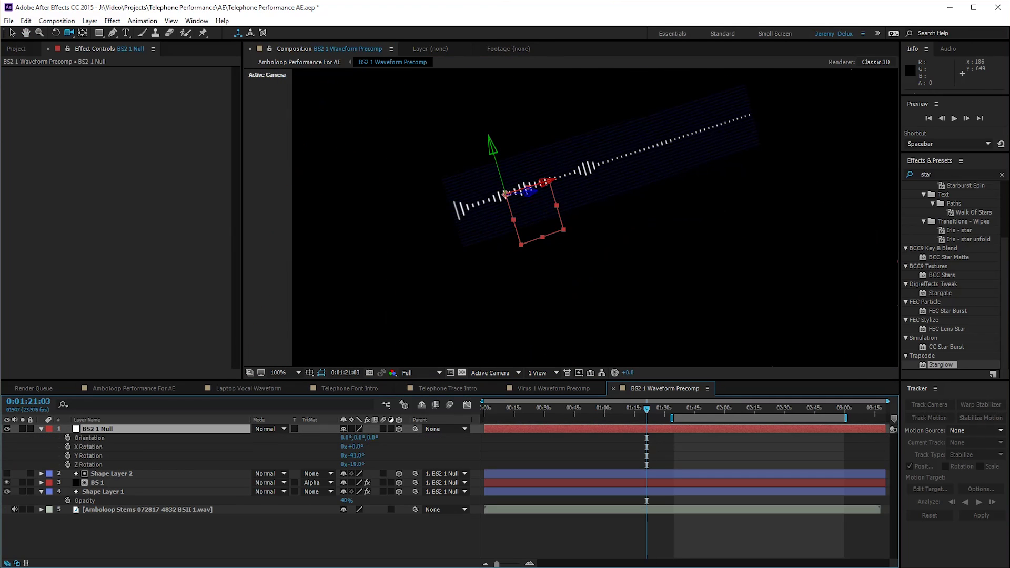
Step: Examine the Venetian Blinds on Shape Layer 1 and the Audio Spectrum on BS 1, and check the waveform at 0:02:19:23
left_click(111, 474)
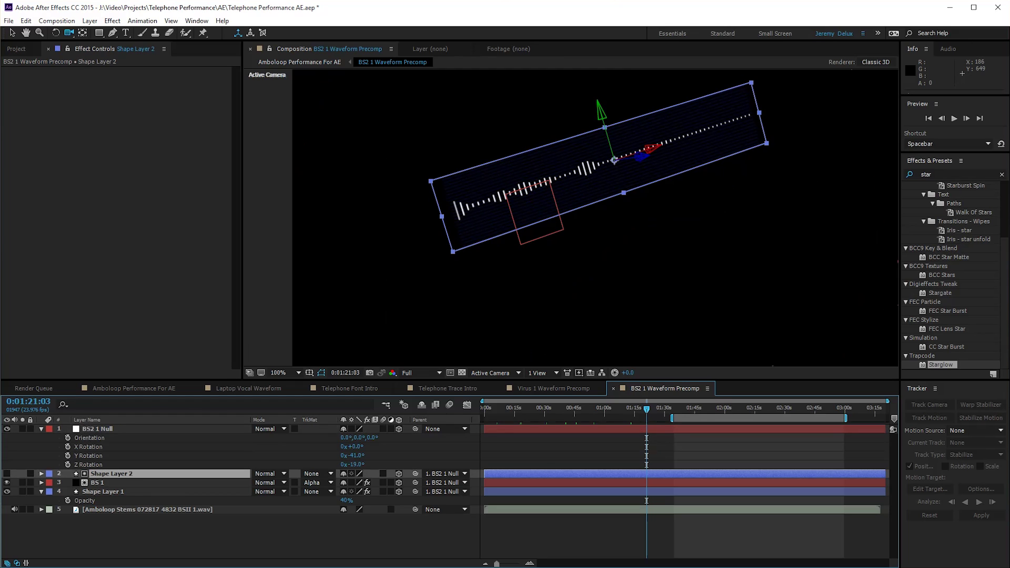
left_click(41, 429)
left_click(103, 456)
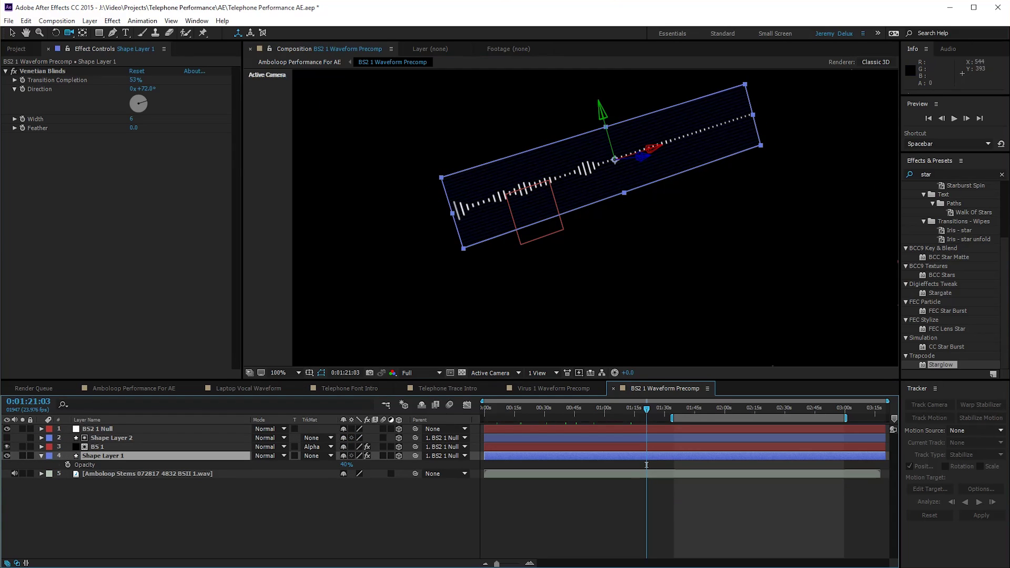
key("v")
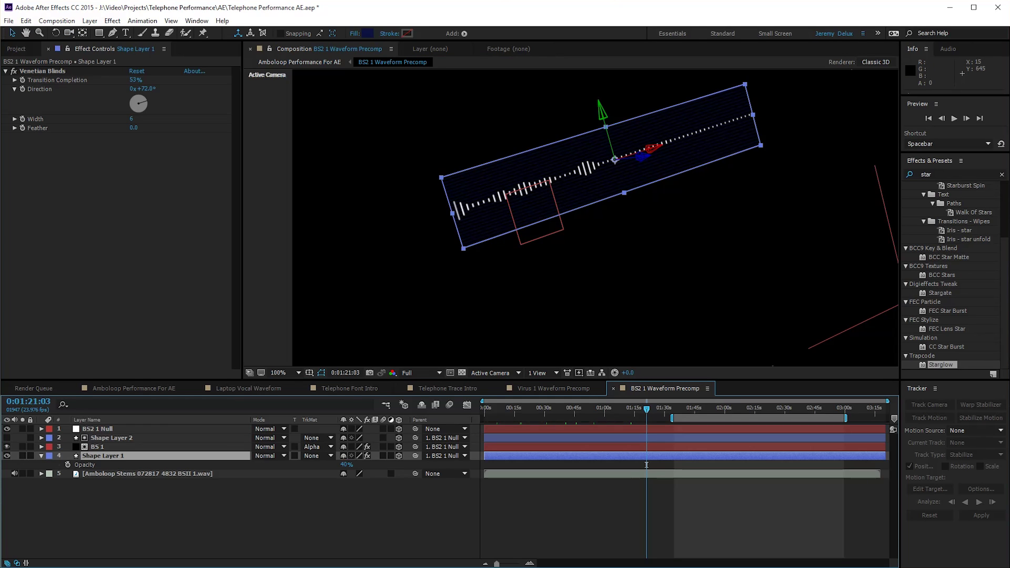
key("ctrl+Up")
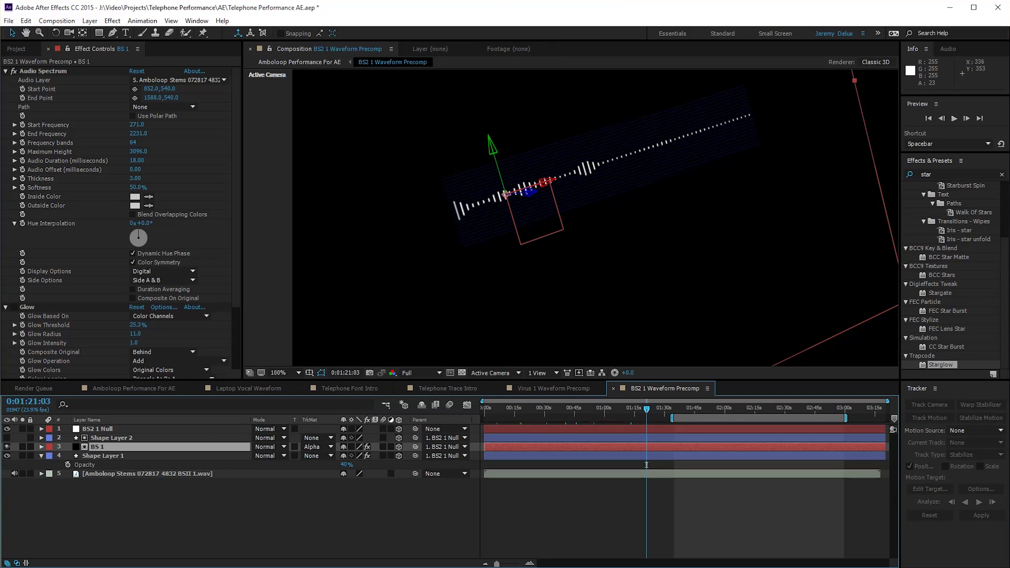
key("space")
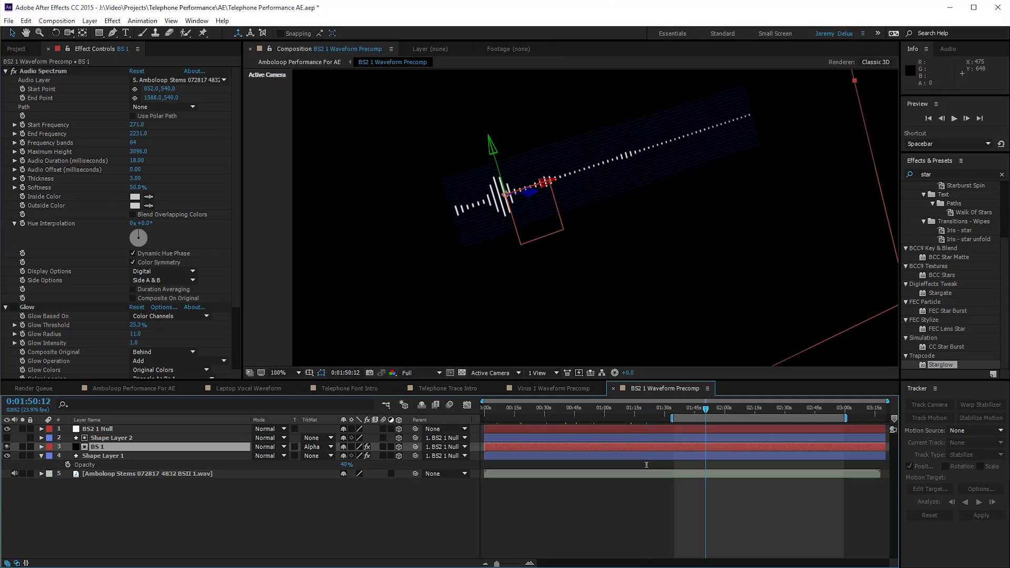
left_click(765, 464)
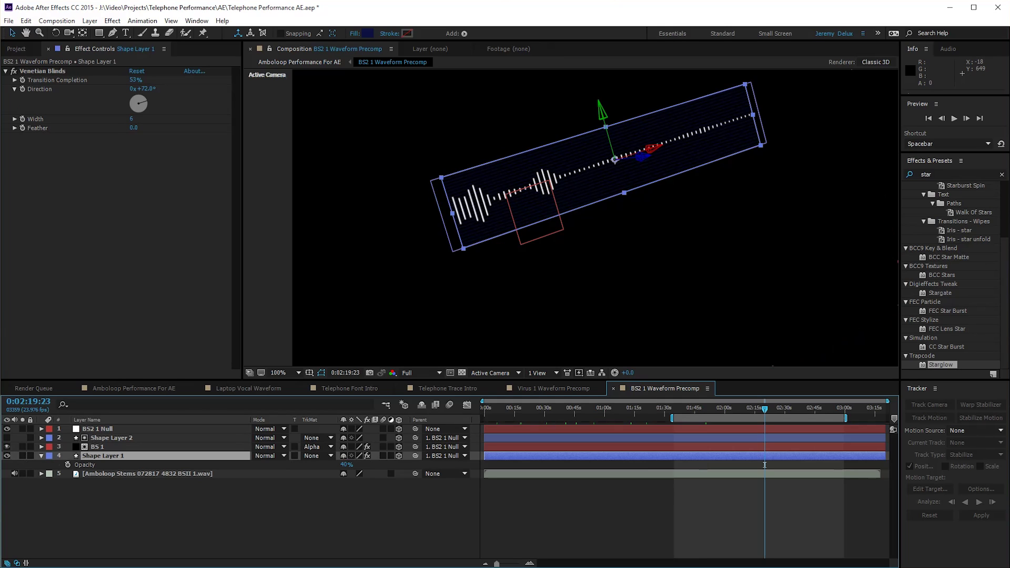
Step: Display the full track matte column and review the matte options for BS 1 against Shape Layer 2 without changing them
left_click(112, 438)
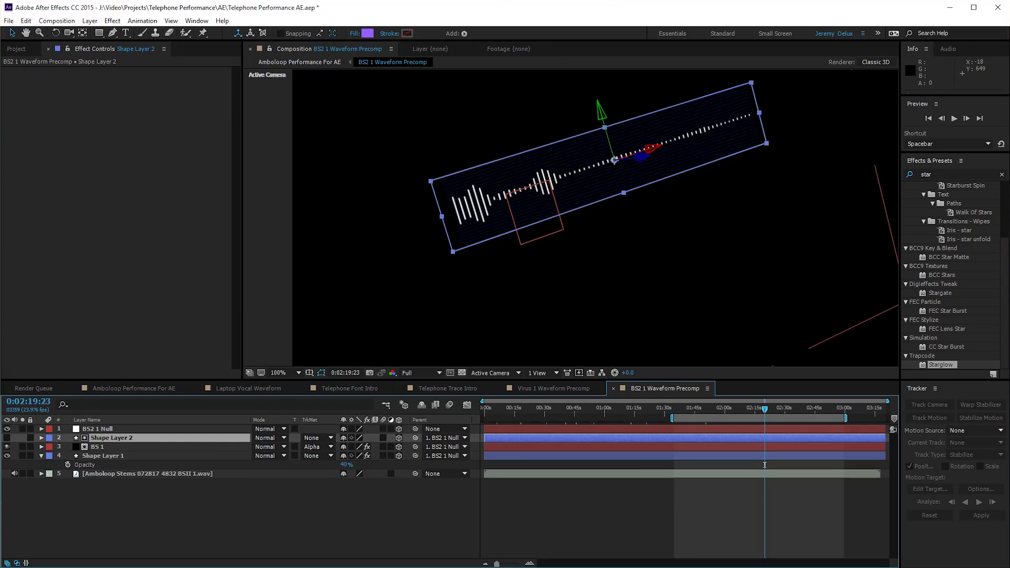
key("F4")
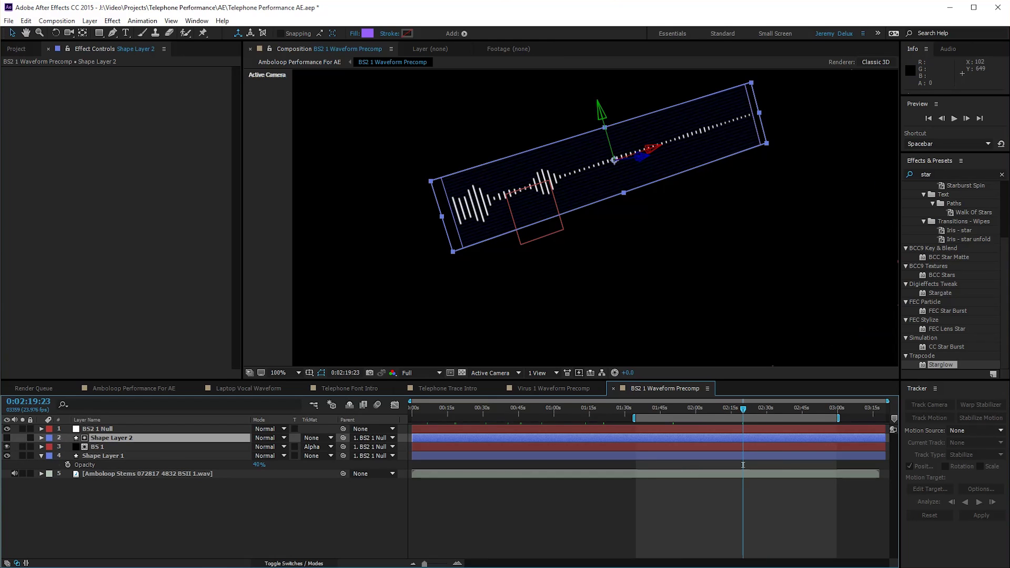
key("ctrl+Down")
left_click(315, 447)
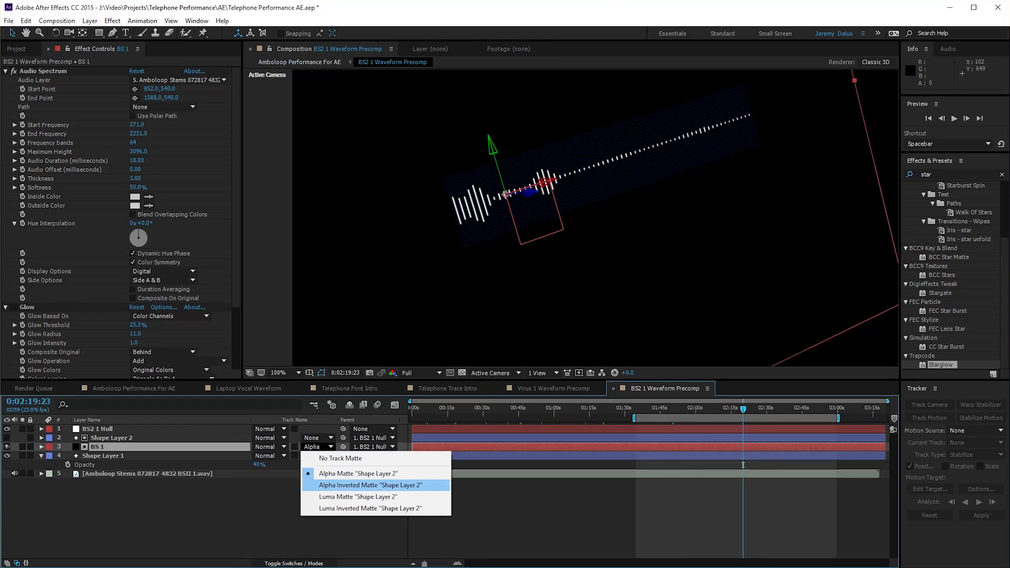
key("Down")
key("Down")
key("Down")
key("Down")
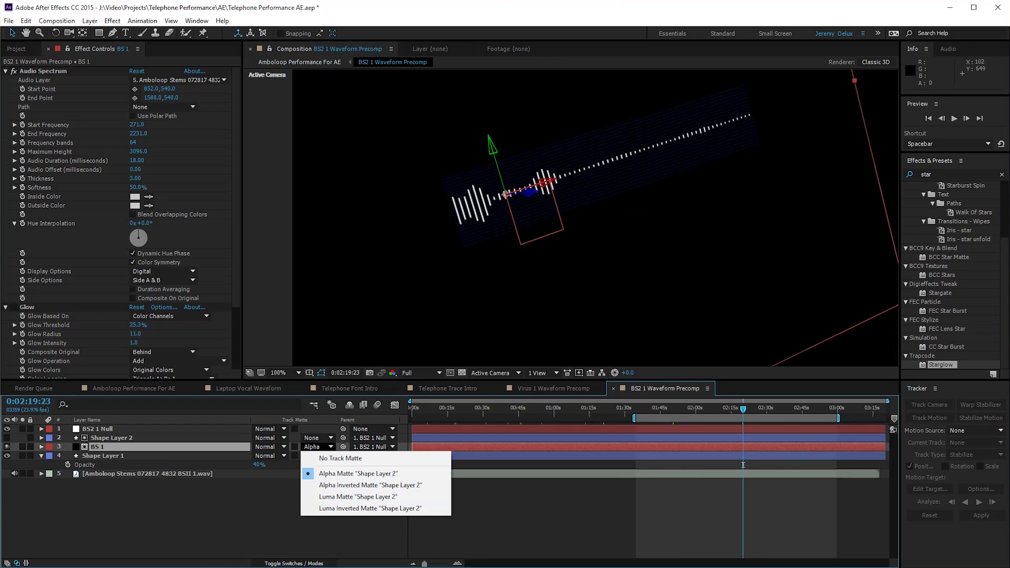
key("Escape")
Step: Compare the extent of the Shape Layer 2 matte with the BS 1 waveform layer it masks
key("ctrl+Up")
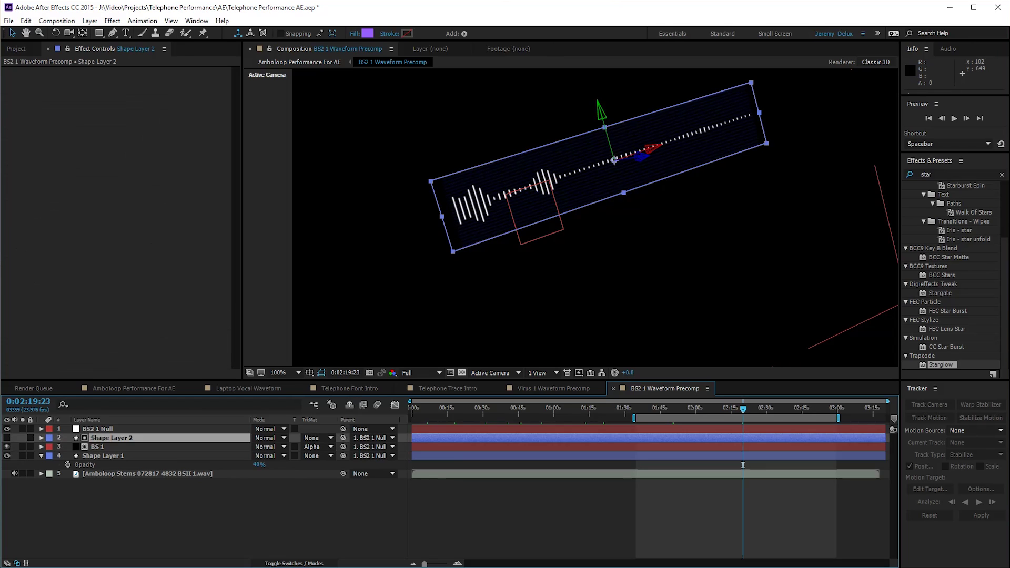
key("ctrl+Down")
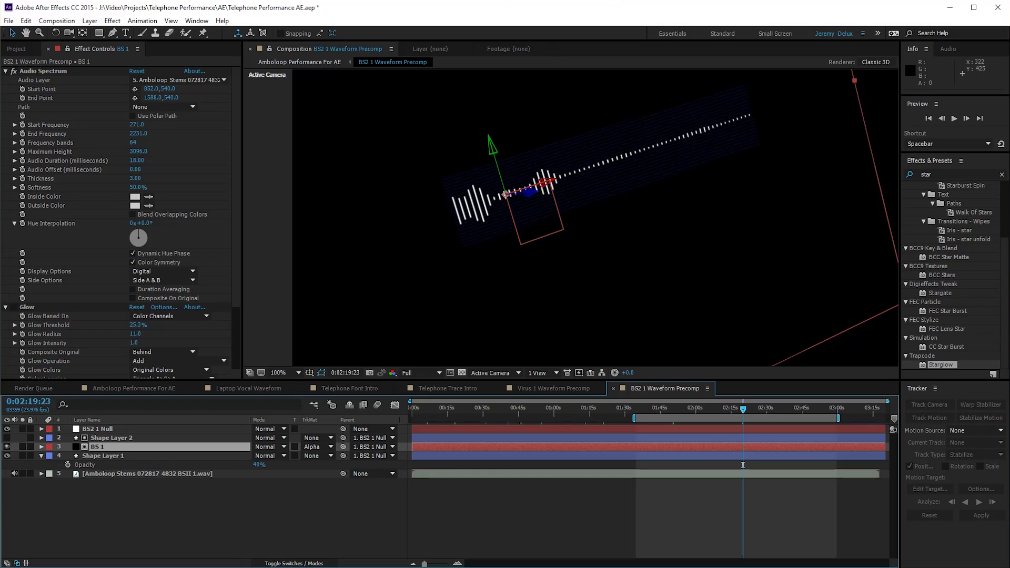
key("ctrl+Up")
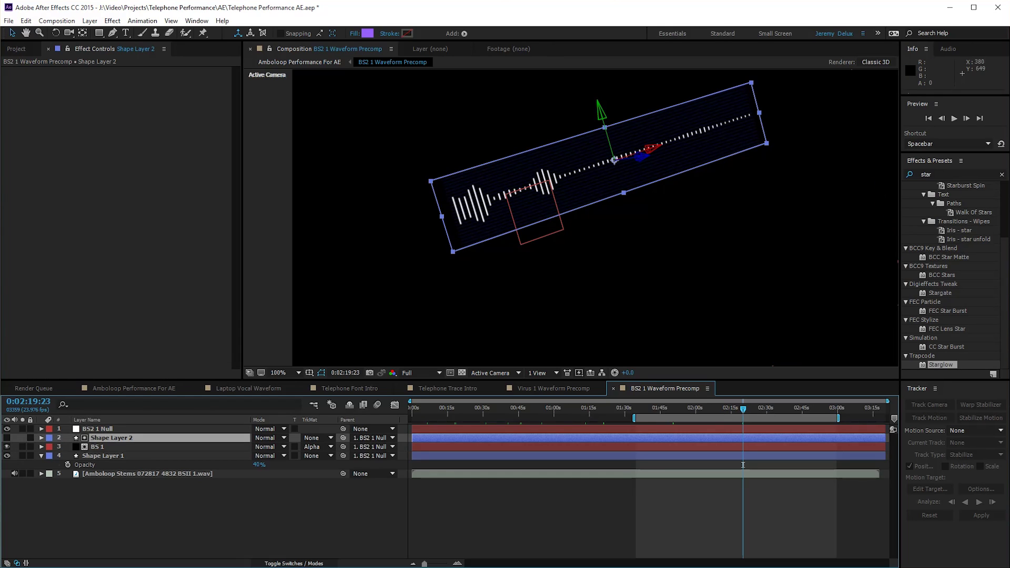
key("ctrl+Down")
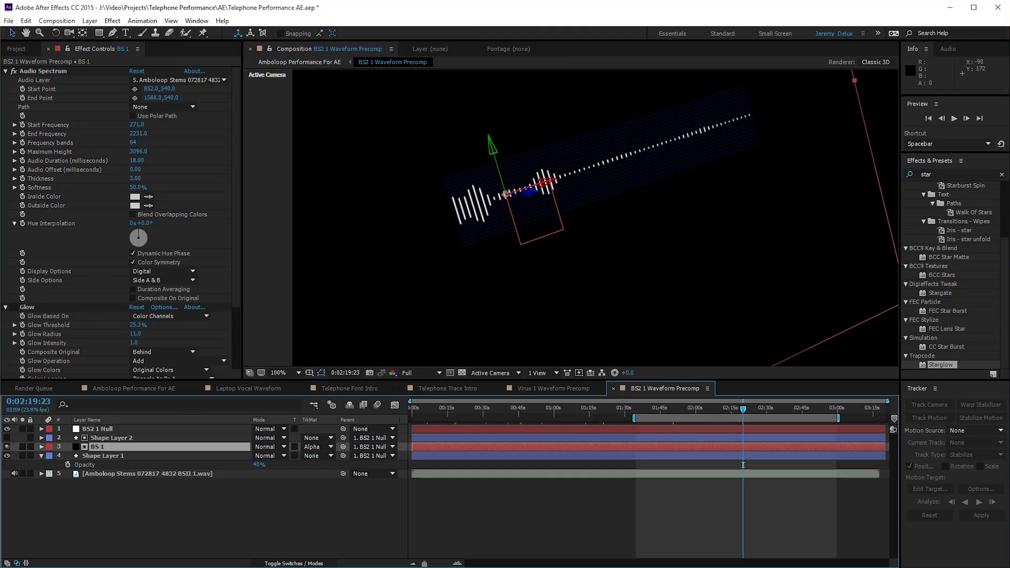
Step: Try an Audio Spectrum Maximum Height of 20796.0 on BS 1
left_click_drag(138, 152, 168, 152)
key("ctrl+z")
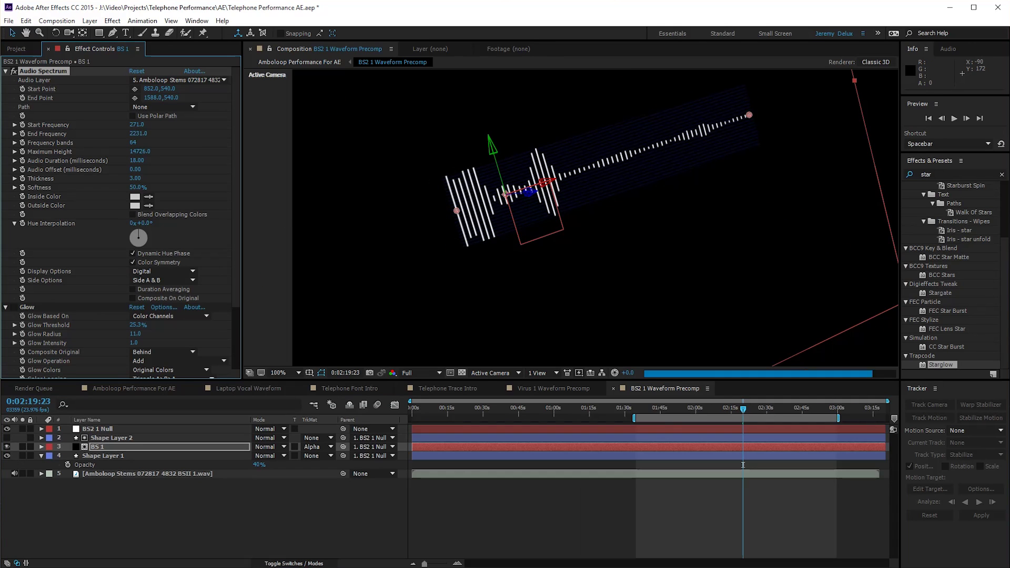
key("ctrl+z")
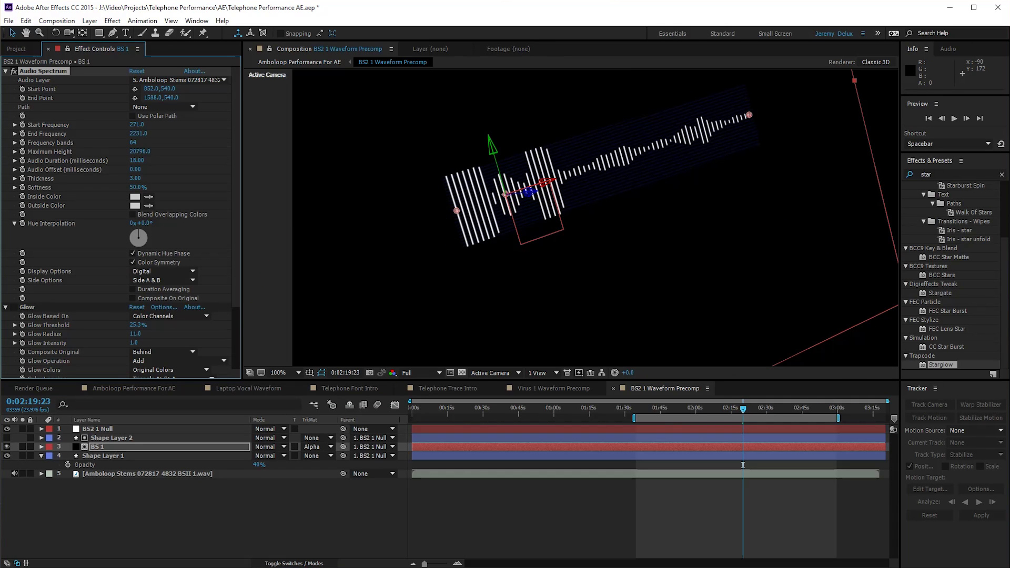
key("ctrl+z")
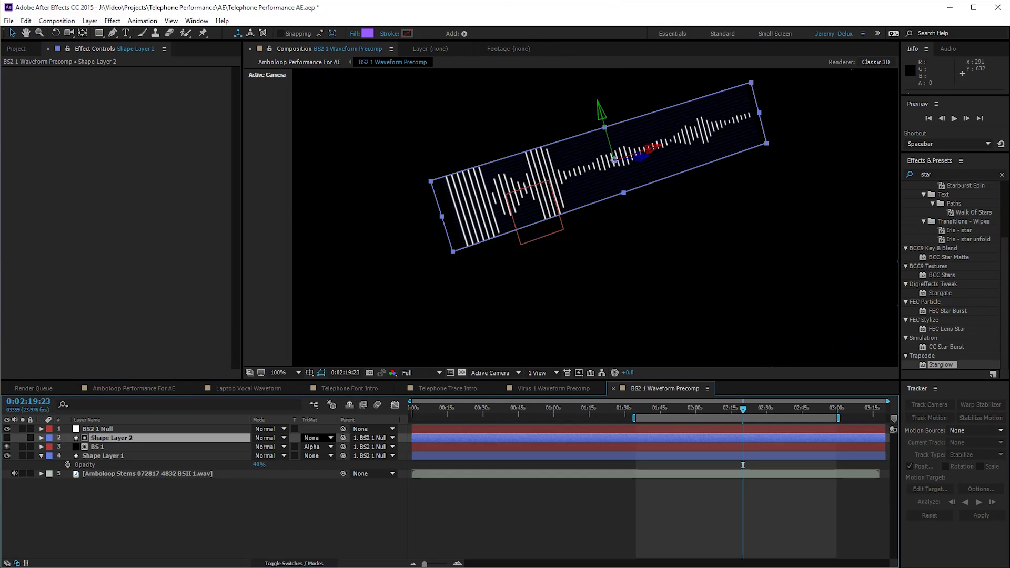
Step: Try BS 1 with No Track Matte, undo the matte and Maximum Height changes, and reselect BS 1
left_click(315, 446)
left_click(326, 456)
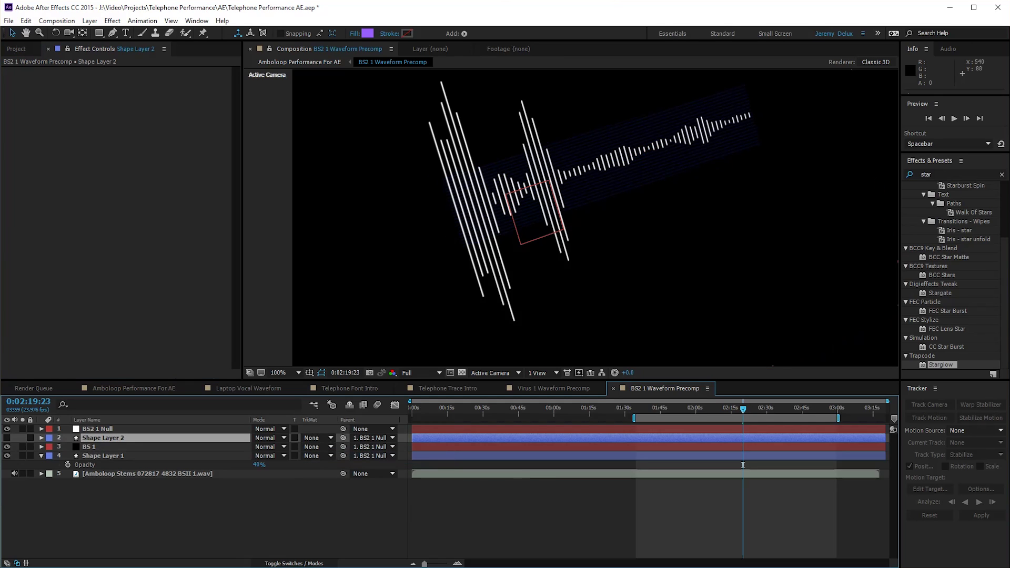
key("ctrl+z")
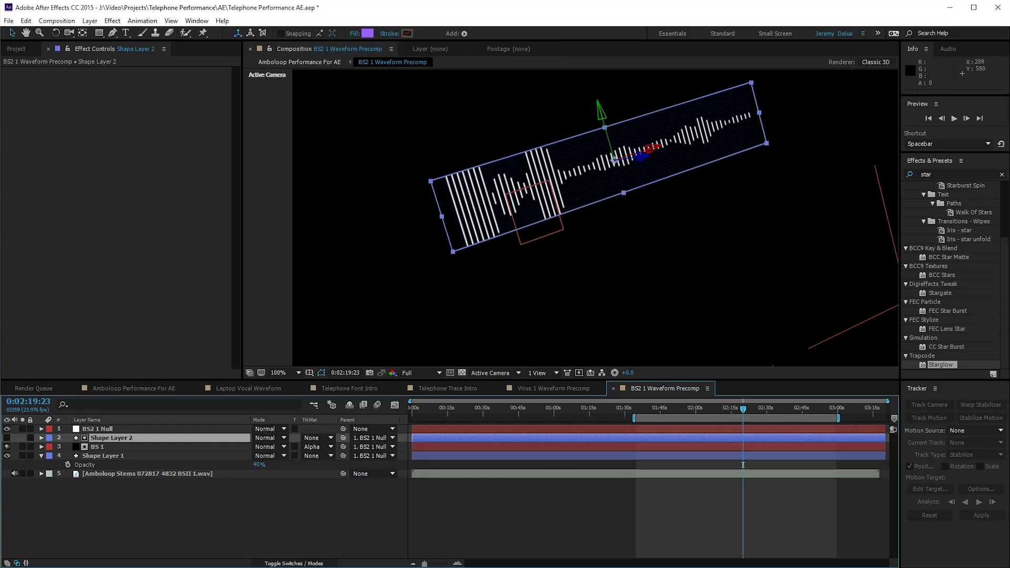
key("ctrl+Down")
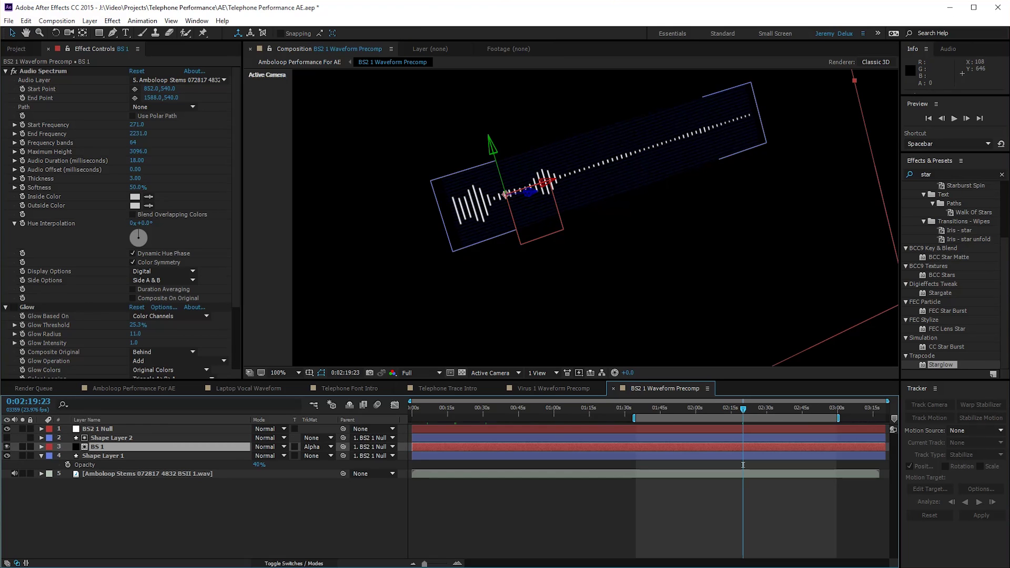
Step: At 0:00:51:00 in Amboloop Performance For AE, toggle the BS2 1 and Middle Waveform overlays, and open Middle Waveform Precomp at 0:01:30:13
key("shift+Escape")
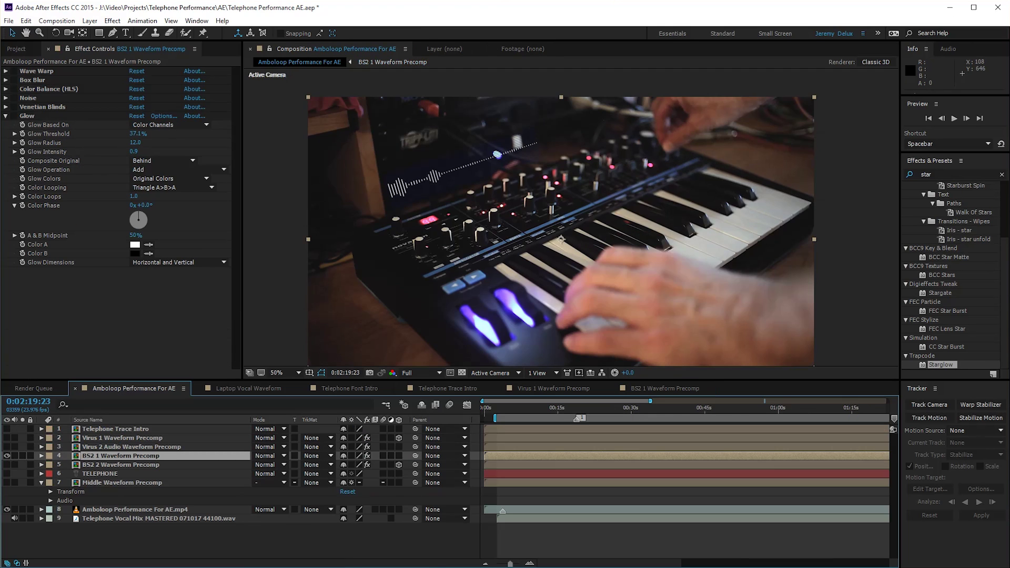
left_click_drag(554, 409, 734, 408)
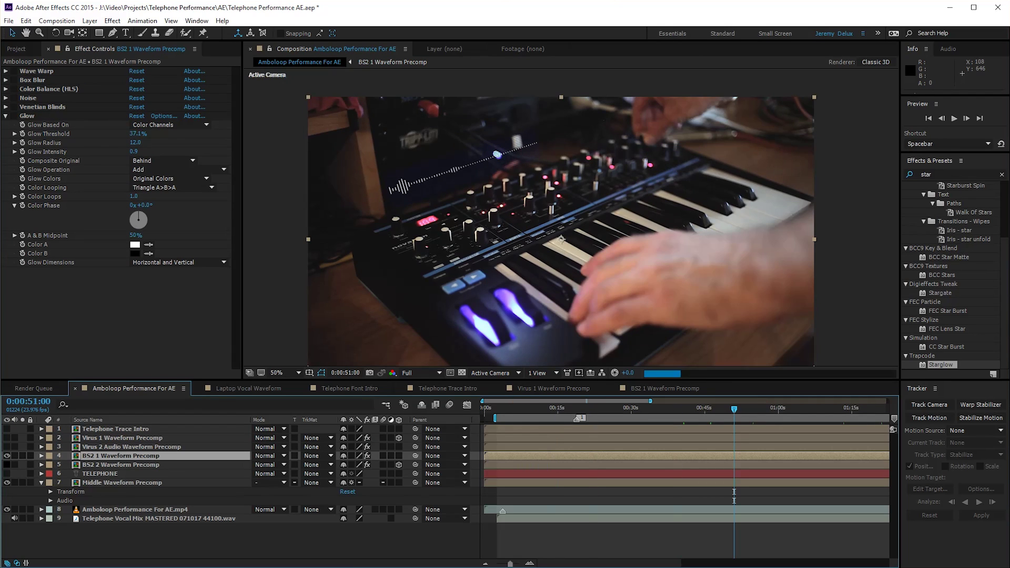
left_click(7, 482)
left_click(6, 456)
double_click(734, 482)
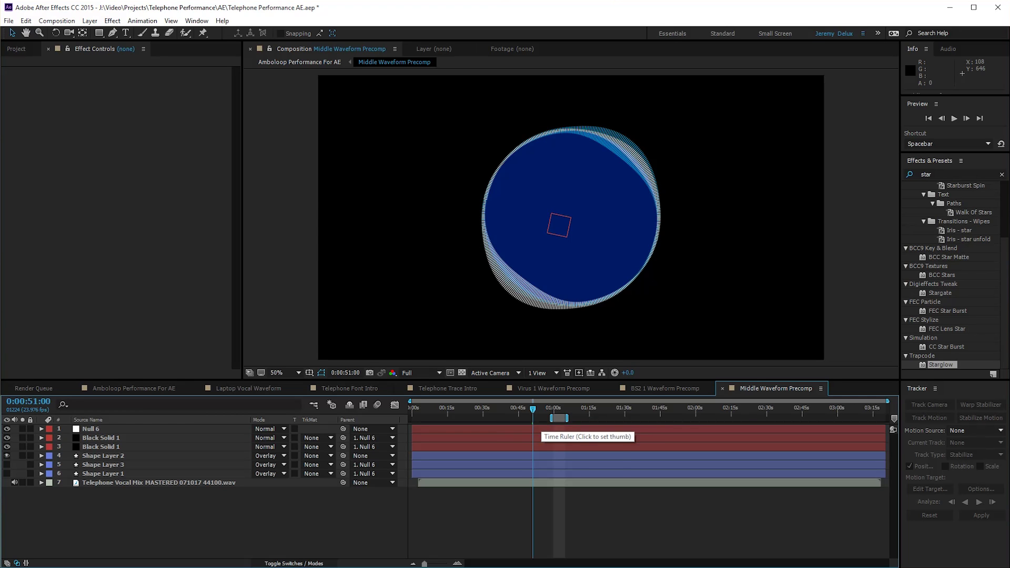
left_click_drag(518, 409, 626, 409)
Step: Try drawing a freeform path with curved corners around the blue circle using the Pen tool, and undo its points
key("g")
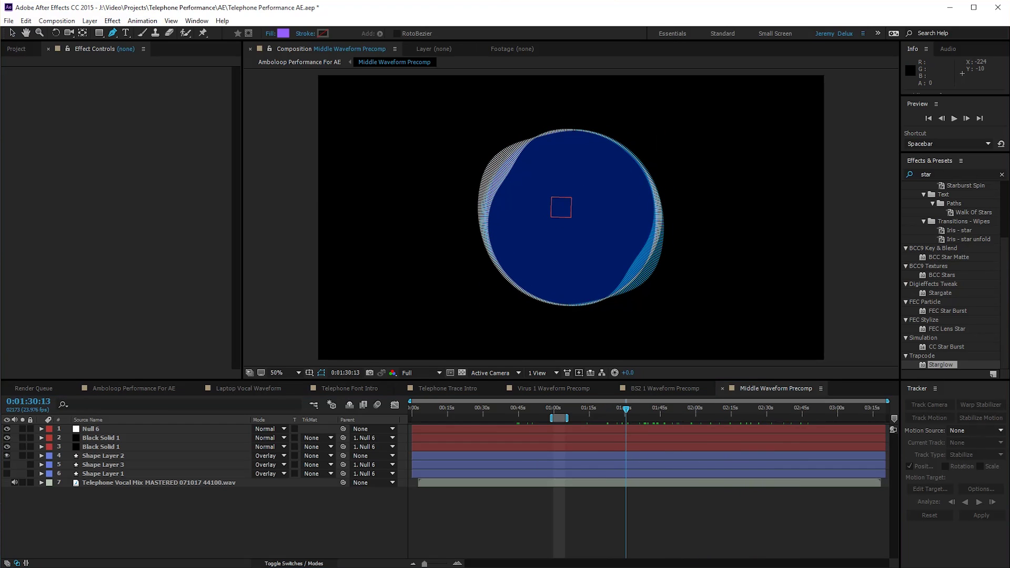
left_click(681, 143)
left_click(446, 233)
left_click_drag(463, 318, 572, 302)
left_click_drag(680, 287, 730, 220)
left_click(457, 157)
key("ctrl+z")
key("ctrl+z")
key("ctrl+z")
key("ctrl+z")
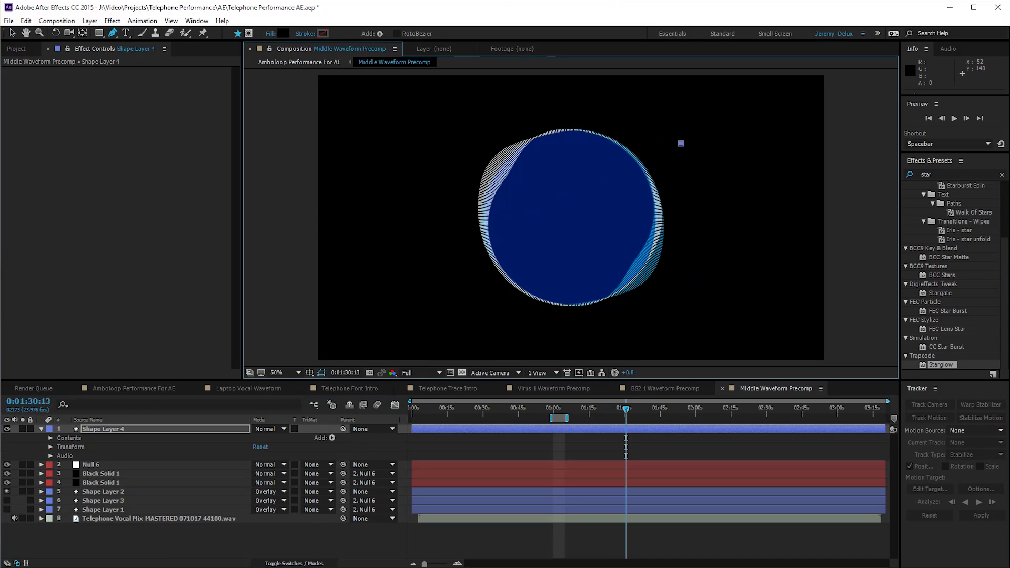
Step: Try drawing an ellipse and a star on Shape Layer 4, undoing each one
key("q")
left_click_drag(551, 197, 571, 217)
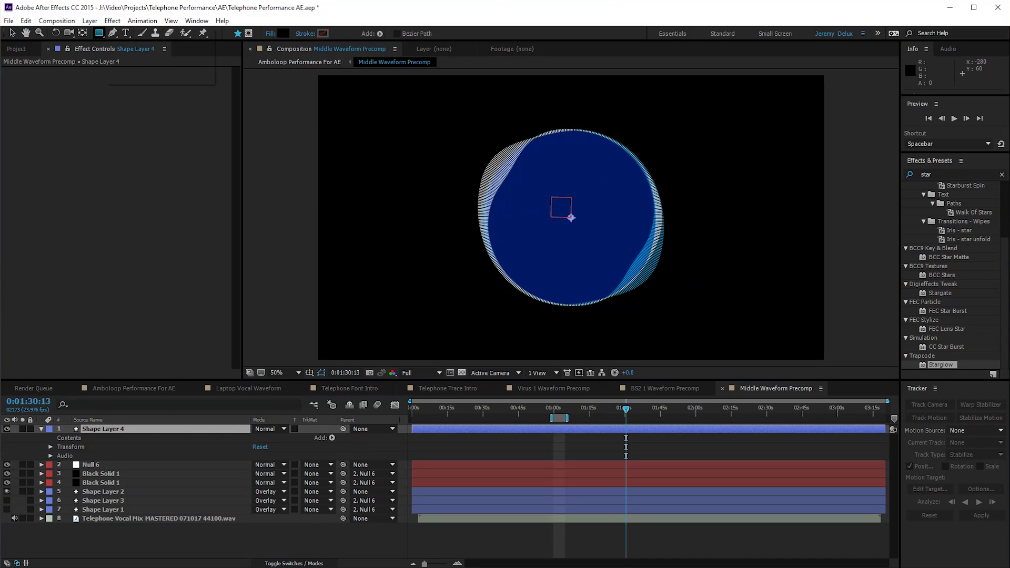
left_click_drag(99, 33, 137, 56)
left_click_drag(363, 124, 492, 254)
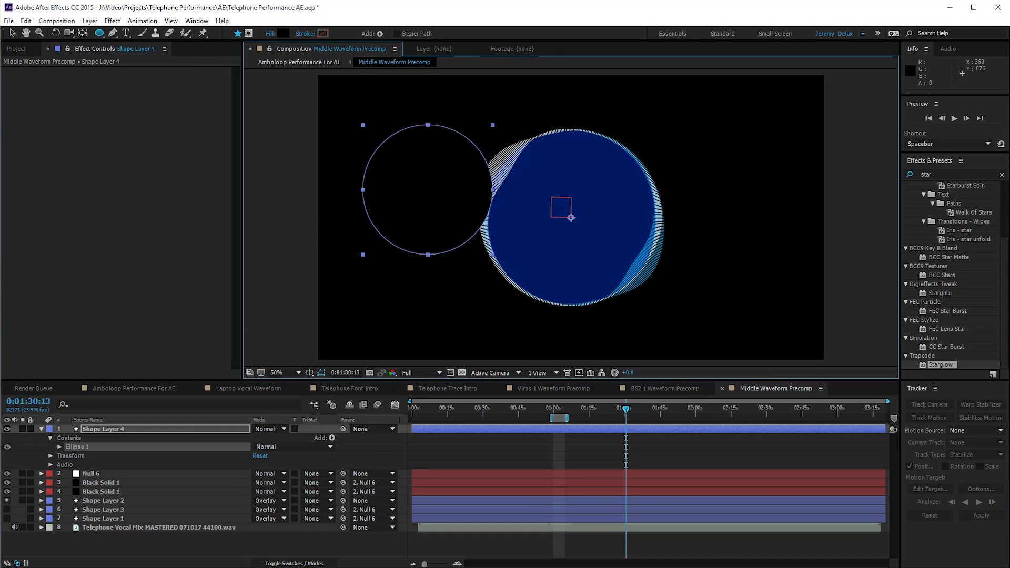
key("ctrl+z")
left_click_drag(99, 32, 141, 79)
left_click_drag(418, 130, 542, 265)
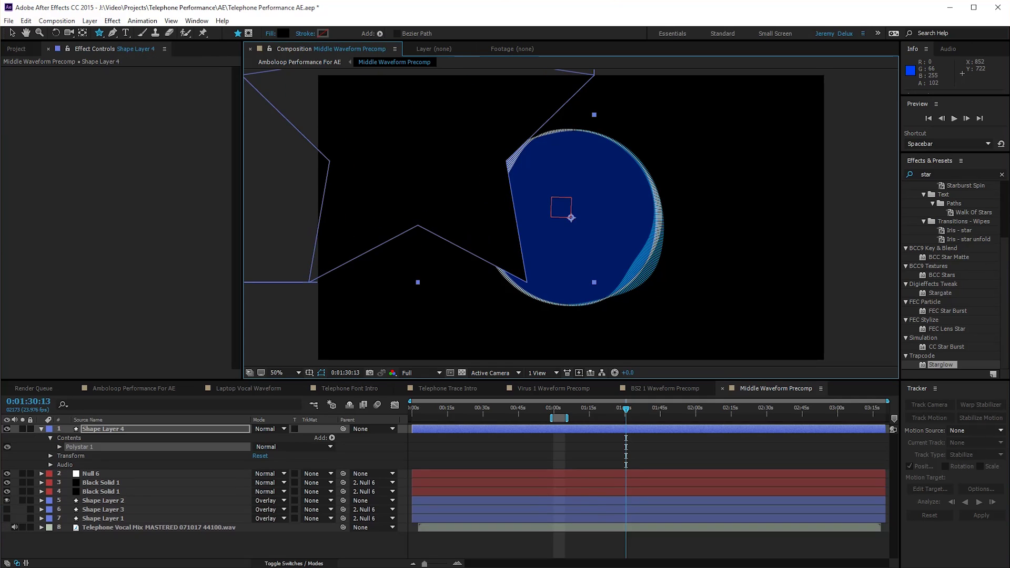
key("ctrl+z")
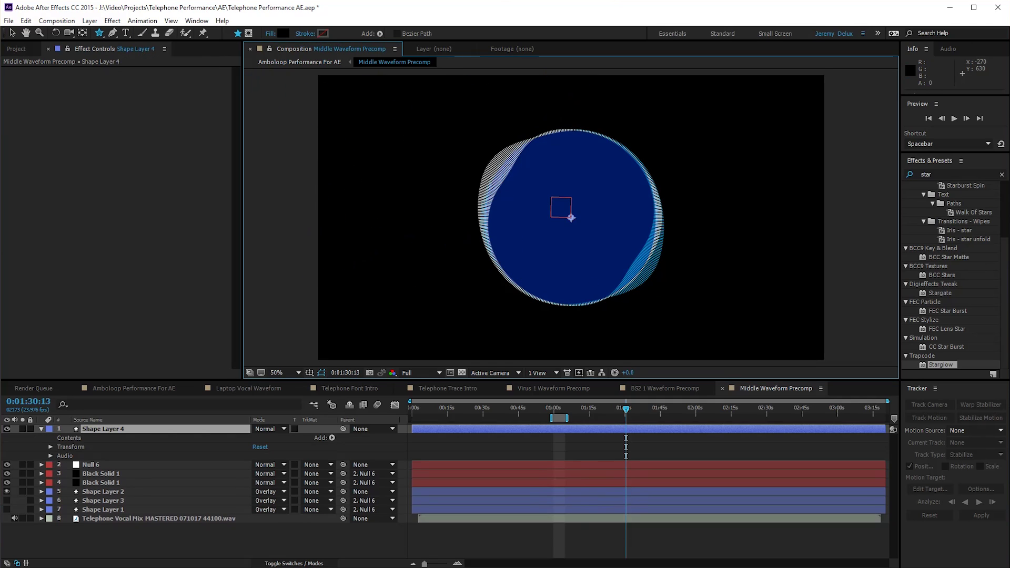
left_click(126, 542)
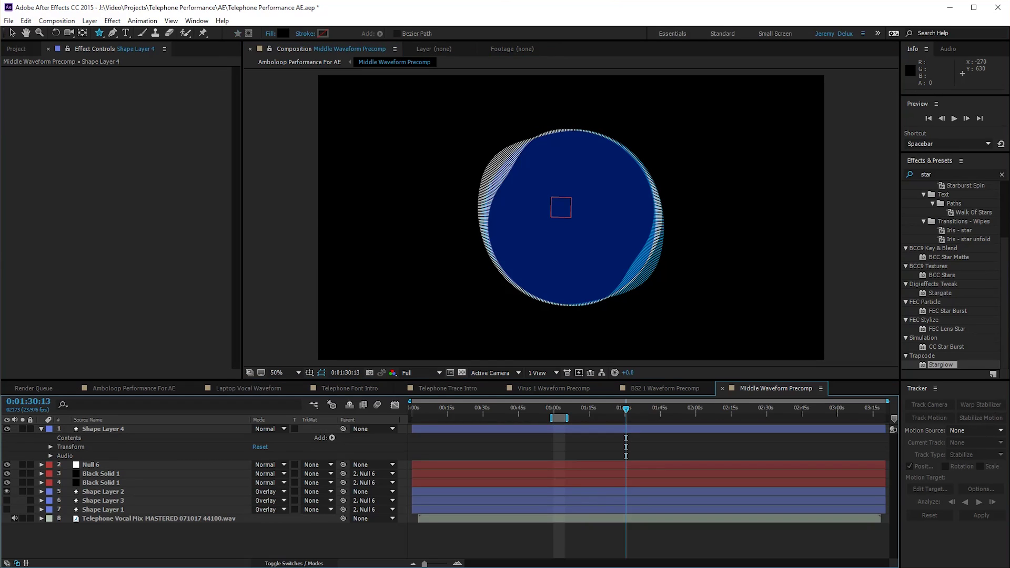
left_click(41, 428)
left_click(7, 429)
left_click(42, 429)
left_click(7, 429)
Step: Examine the circle on Shape Layer 2 and the Audio Spectrum settings on the upper Black Solid 1, and select the Telephone Vocal Mix audio layer
left_click(103, 492)
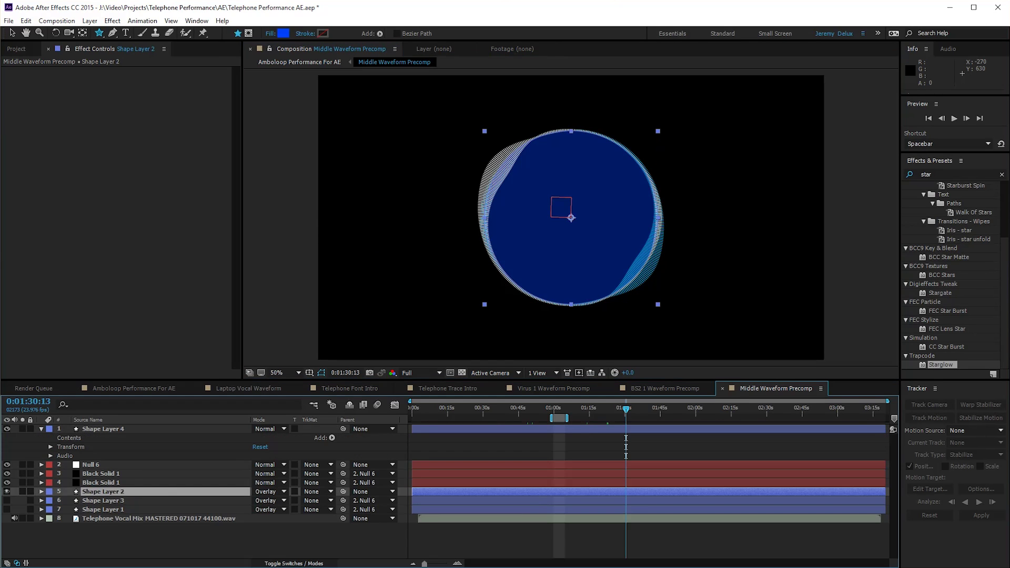
left_click(101, 474)
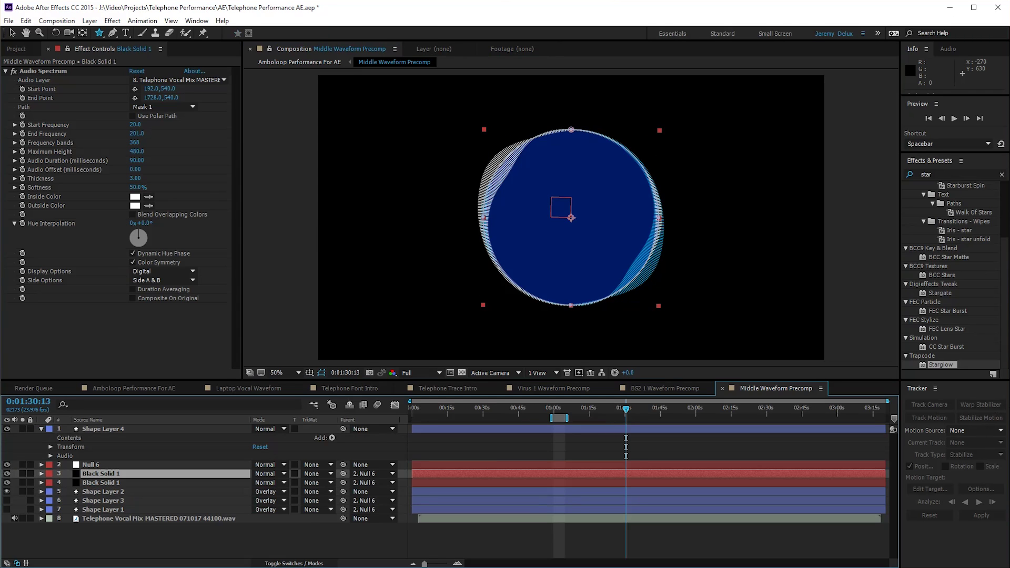
left_click_drag(244, 136, 303, 135)
left_click(158, 519)
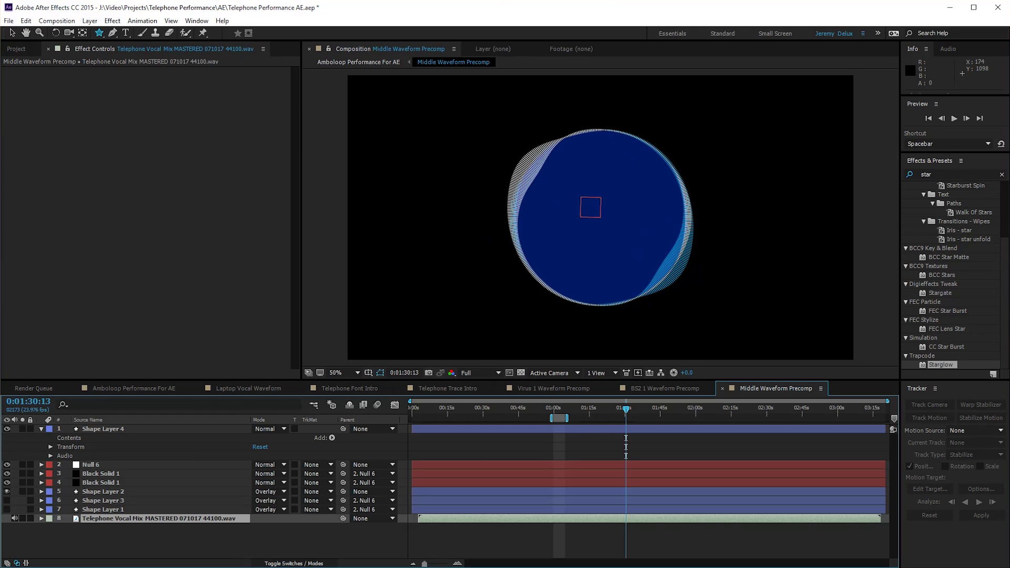
Step: At 0:01:52:15, delete Mask 1 from the lower Black Solid 1
left_click_drag(548, 409, 678, 408)
left_click(101, 483)
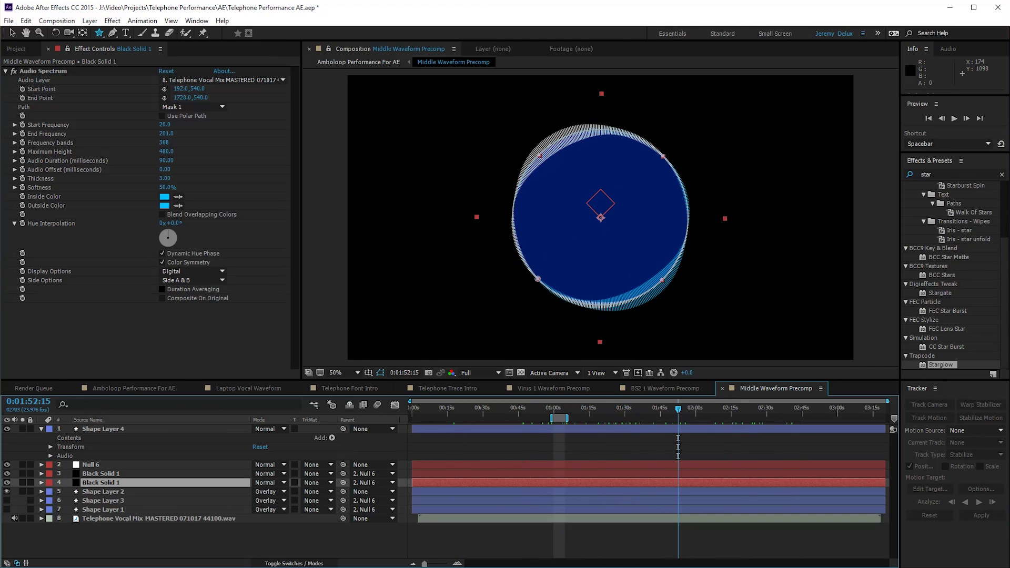
left_click(41, 483)
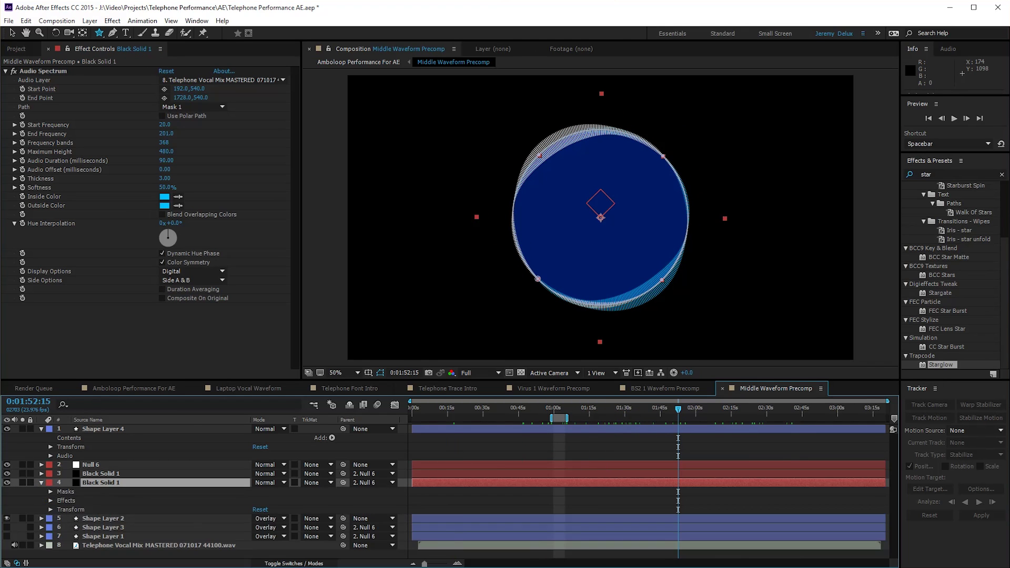
left_click(51, 492)
left_click(84, 501)
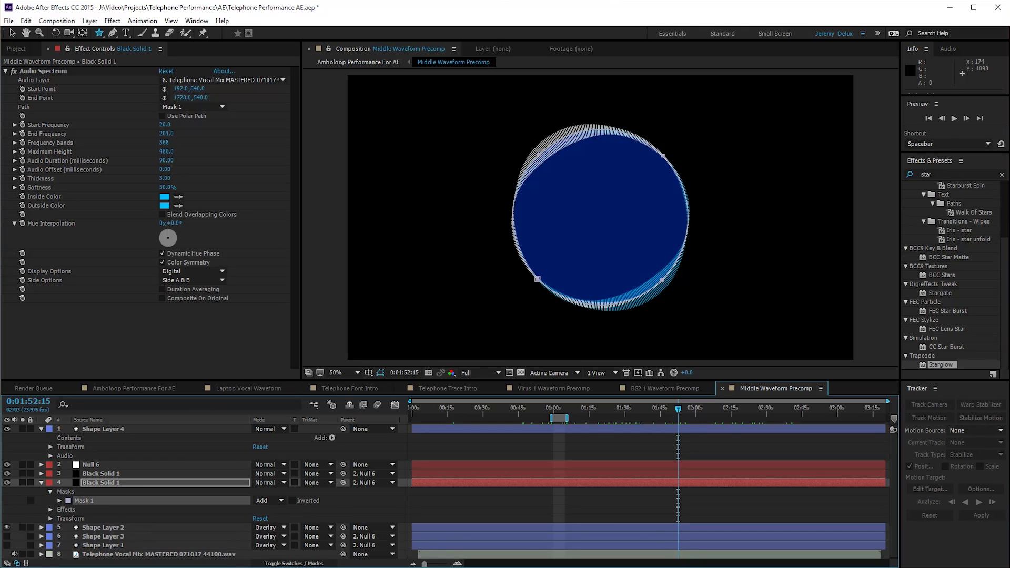
left_click(60, 501)
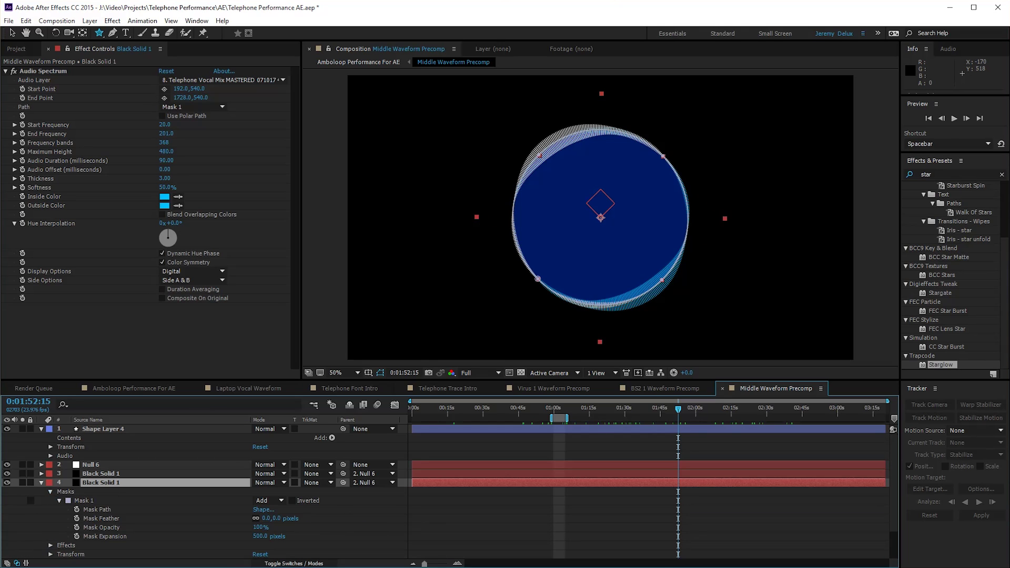
key("Delete")
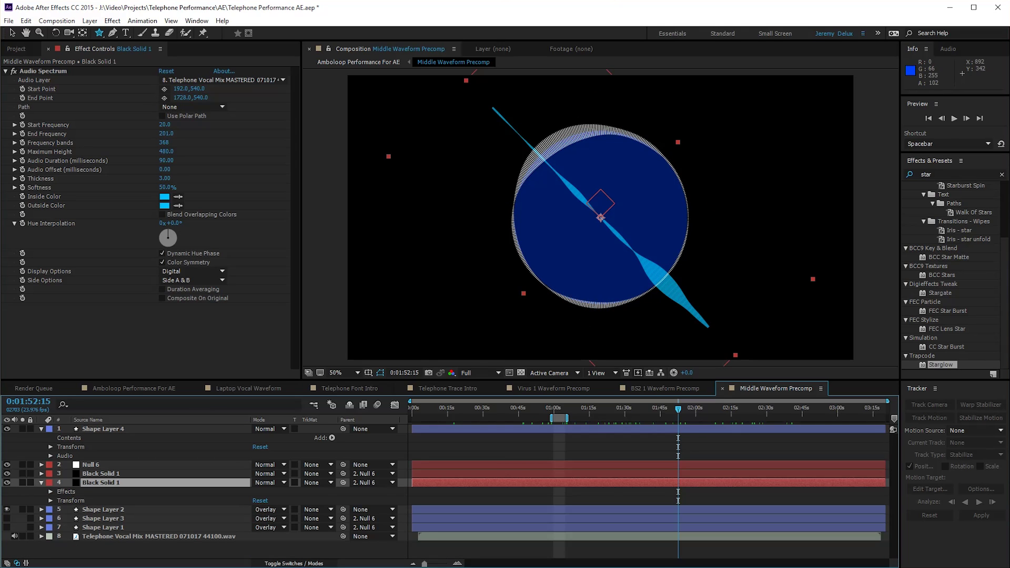
Step: Check the unmasked waveform in Amboloop Performance For AE, and return to Middle Waveform Precomp at 0:01:06:16
left_click_drag(609, 409, 667, 408)
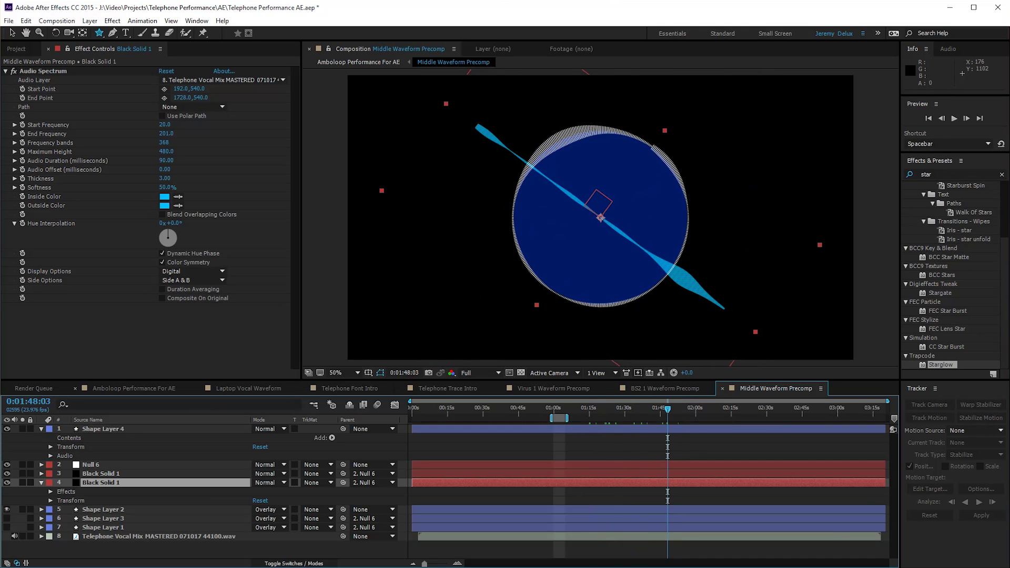
left_click(133, 388)
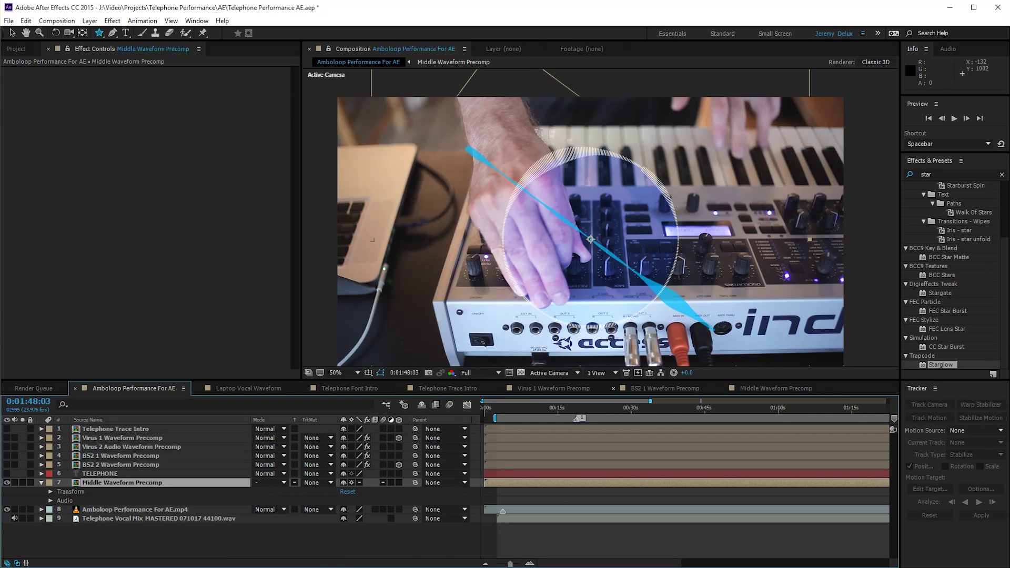
left_click(665, 388)
left_click_drag(533, 465, 717, 465)
left_click(776, 388)
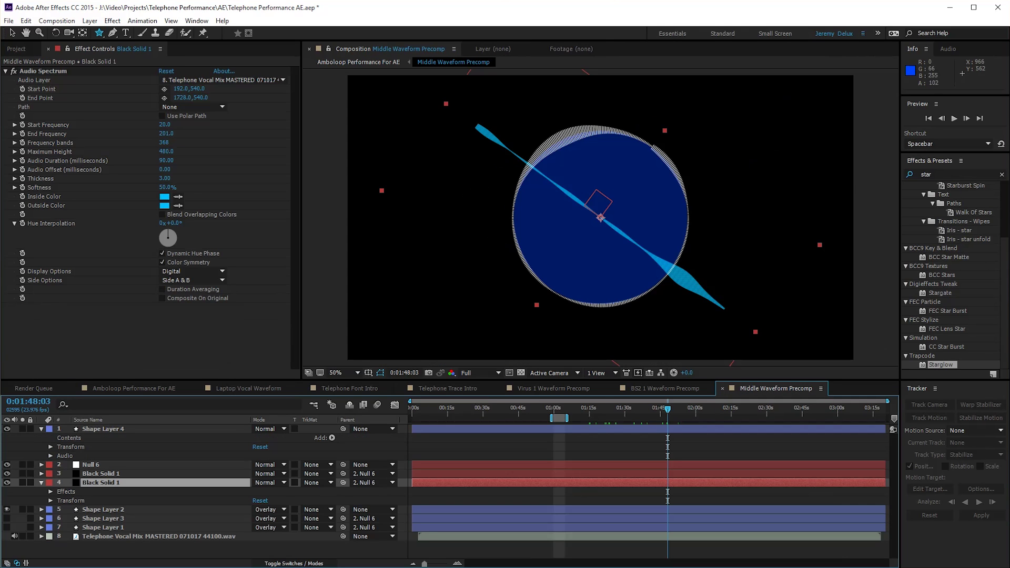
left_click(598, 409)
left_click_drag(598, 408, 569, 408)
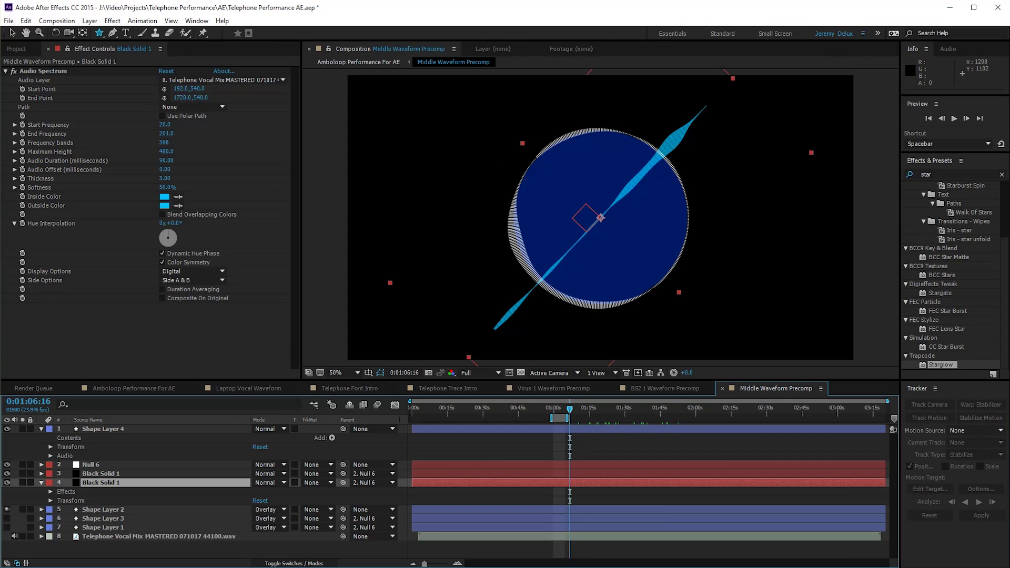
Step: Draw a star-shaped mask on the lower Black Solid 1 and centre it over the blue circle
left_click_drag(485, 151, 556, 217)
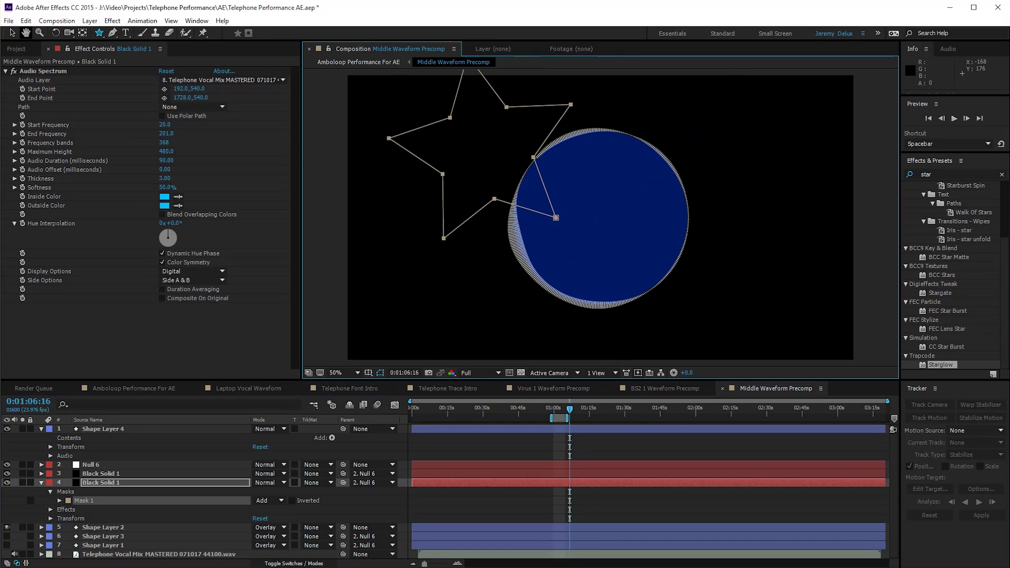
left_click(13, 33)
double_click(448, 119)
left_click_drag(493, 158, 607, 217)
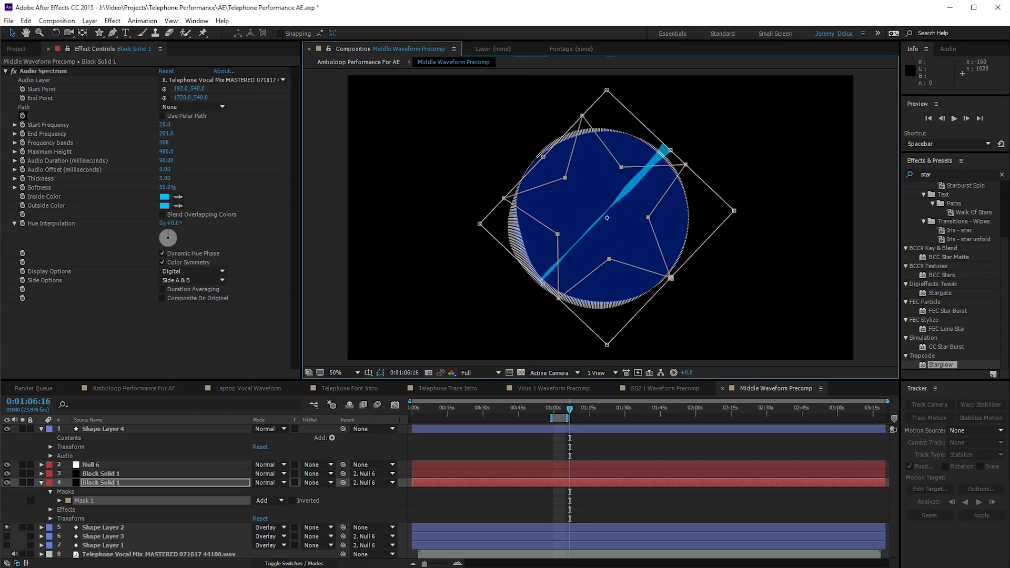
Step: Set the Audio Spectrum path to Mask 1, and preview the star waveform moved to the right of the blue circle
left_click(43, 71)
left_click(137, 332)
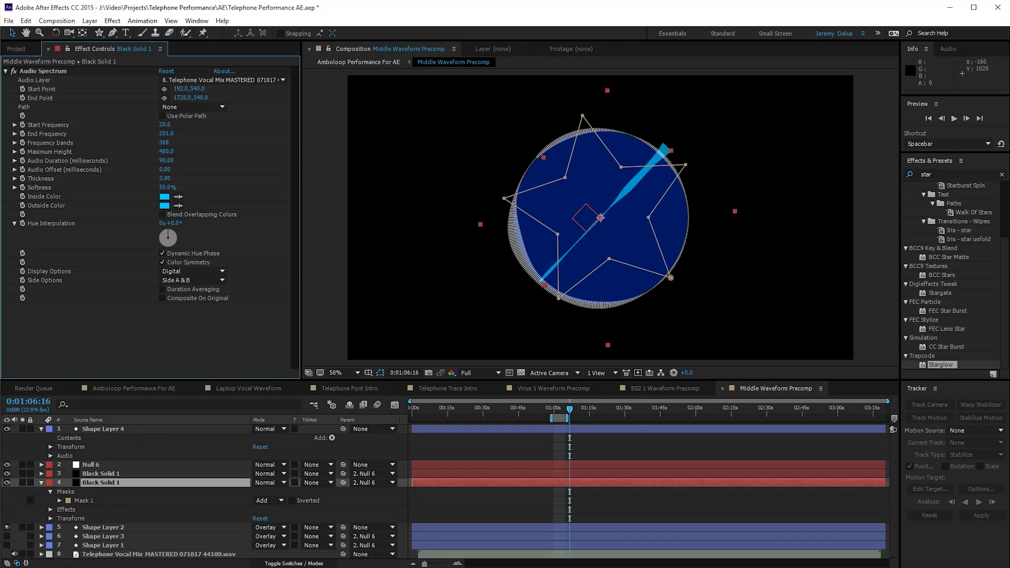
left_click(192, 106)
left_click(174, 133)
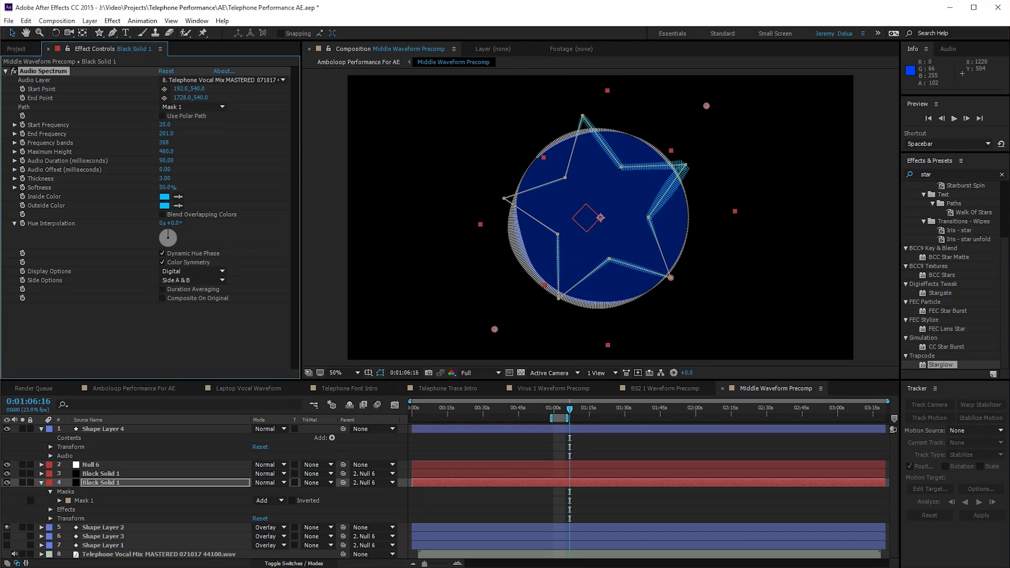
left_click_drag(593, 226, 755, 219)
left_click(642, 503)
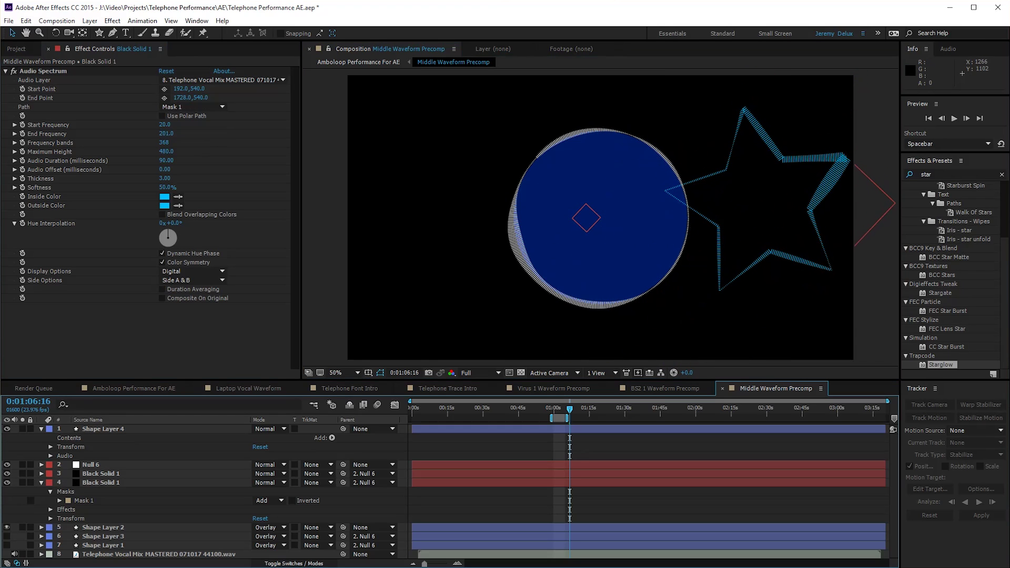
key("space")
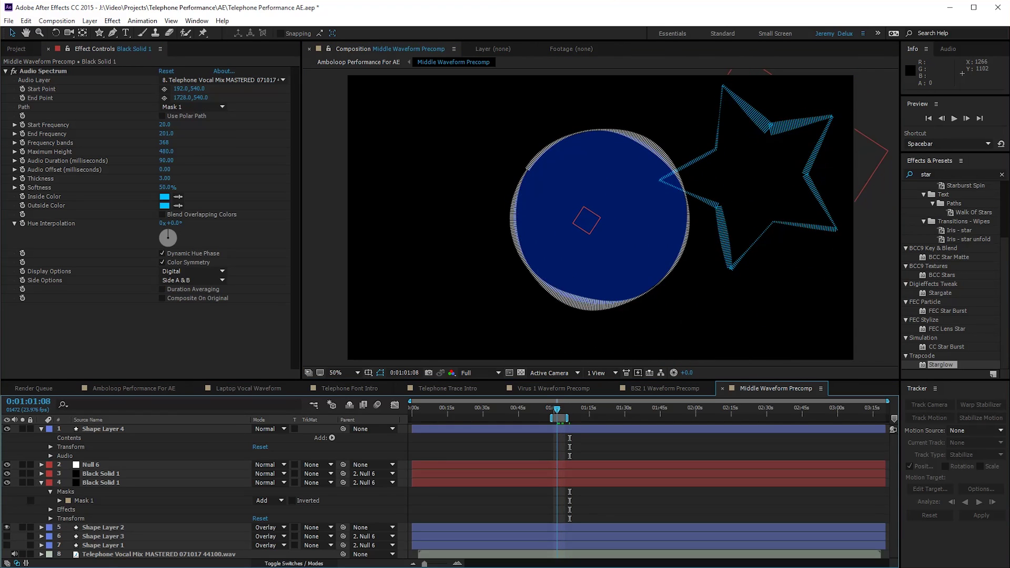
Step: Undo the star mask edits and the circular mask's deletion, and preview the waveform up to 0:01:13:09
key("ctrl+z")
key("ctrl+z")
key("ctrl+z")
key("ctrl+z")
key("ctrl+z")
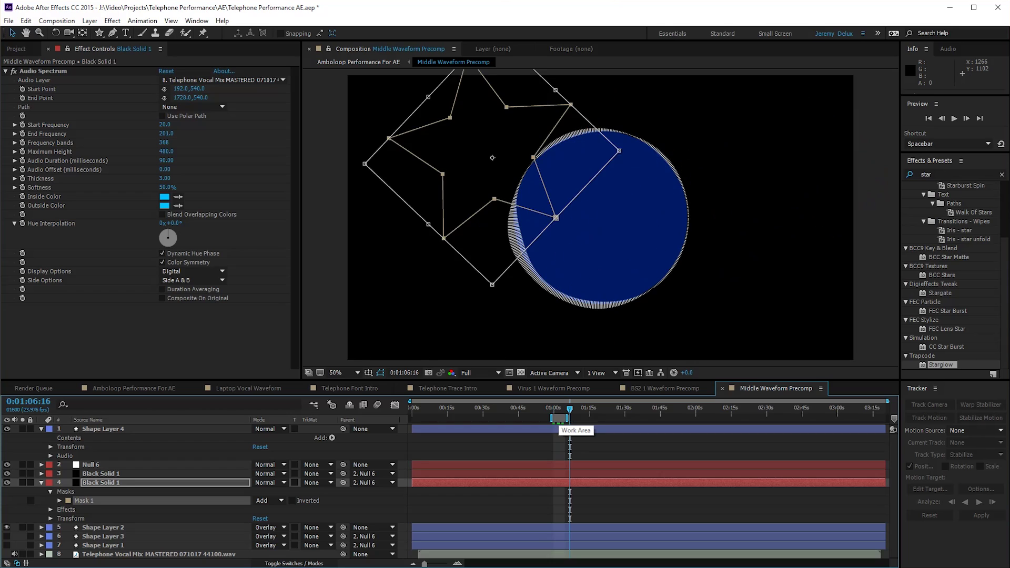
key("ctrl+z")
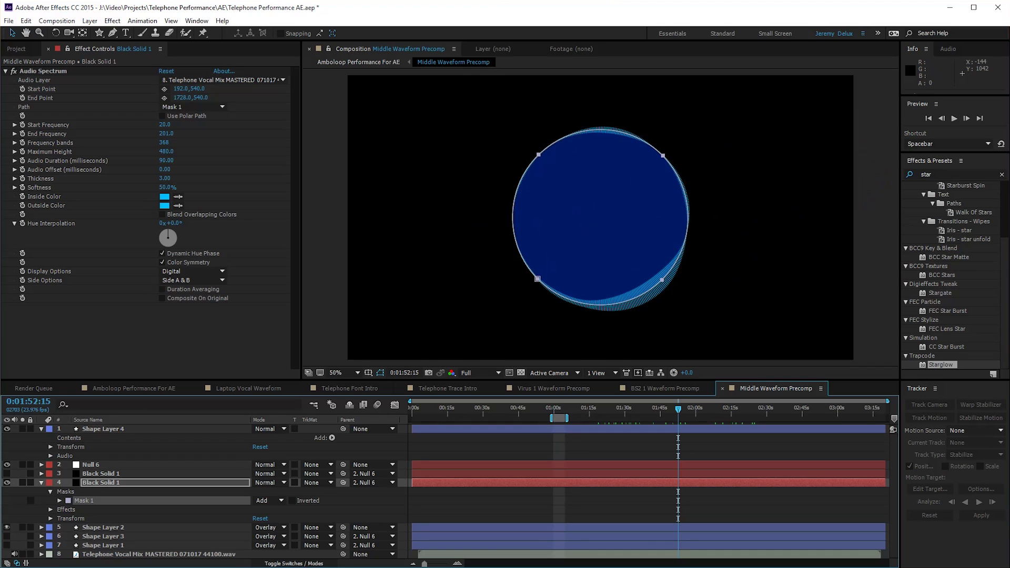
key("space")
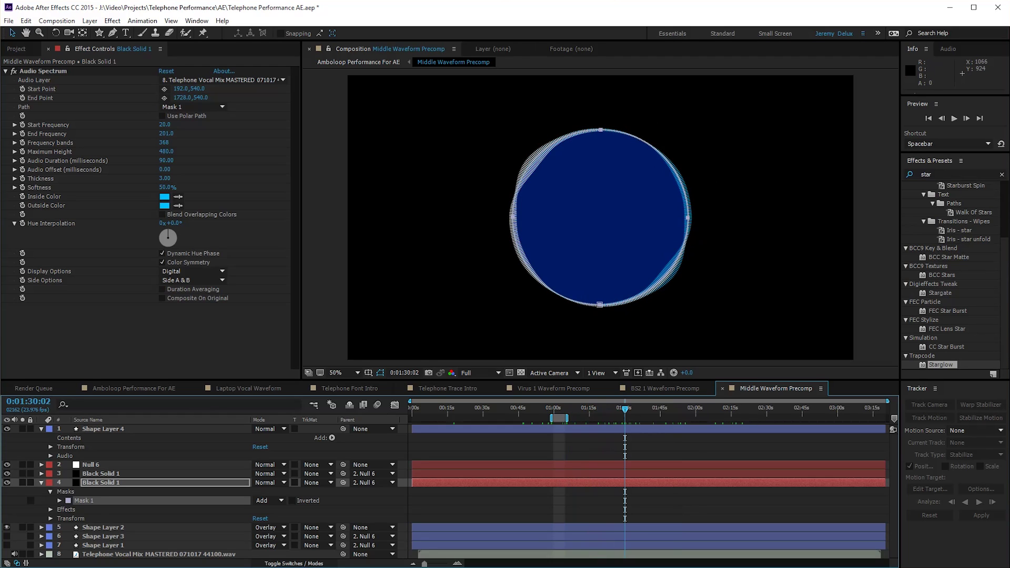
left_click_drag(572, 409, 585, 408)
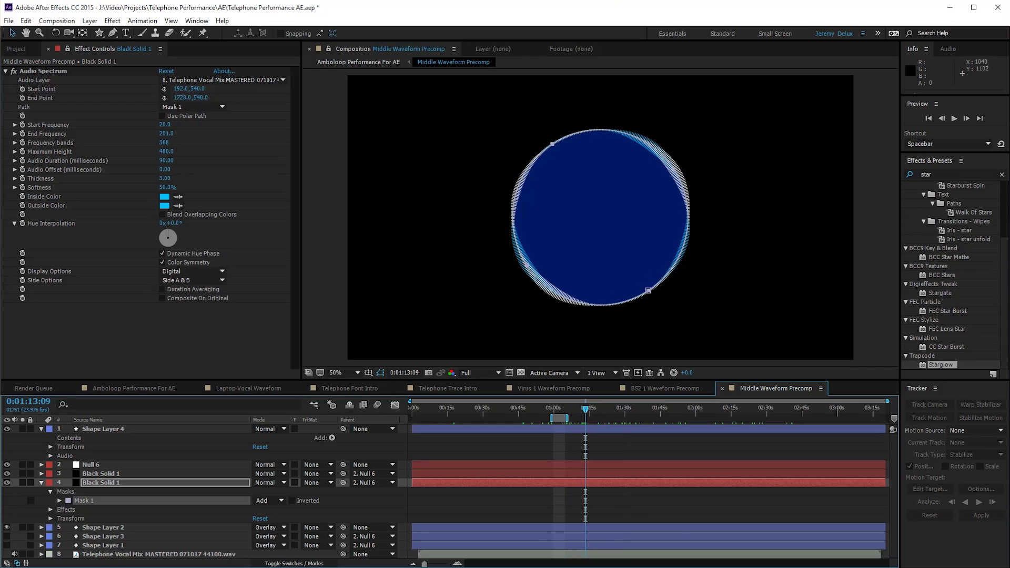
Step: Collapse the lower Black Solid 1 and examine the expression on Null 6's Rotation property
left_click(41, 482)
left_click(41, 474)
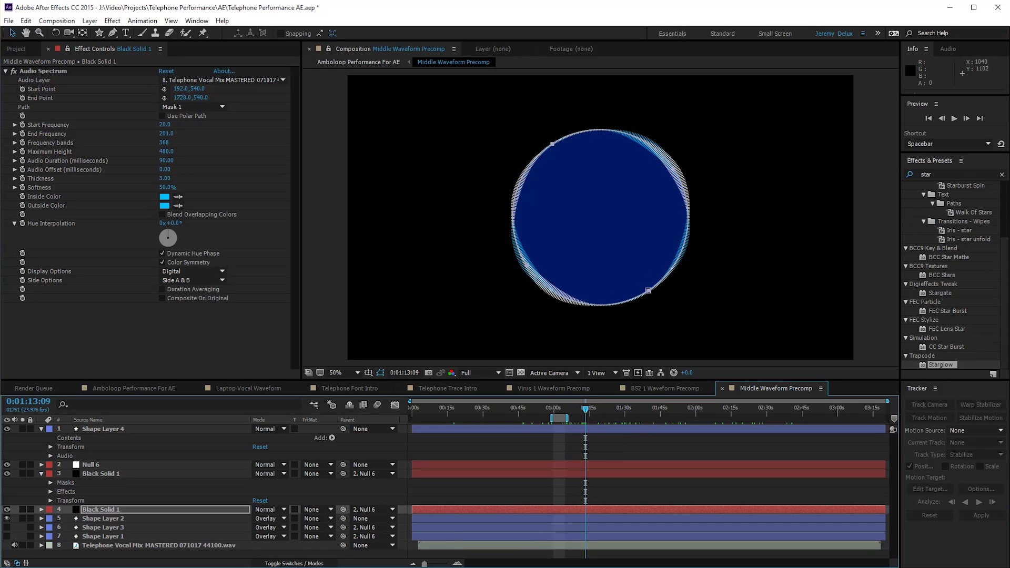
left_click(91, 465)
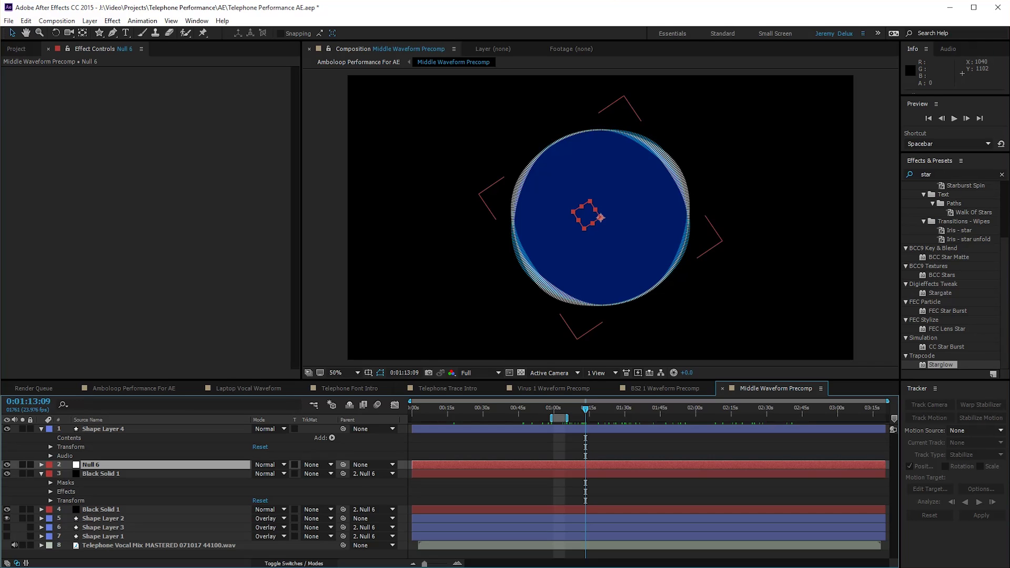
left_click(41, 465)
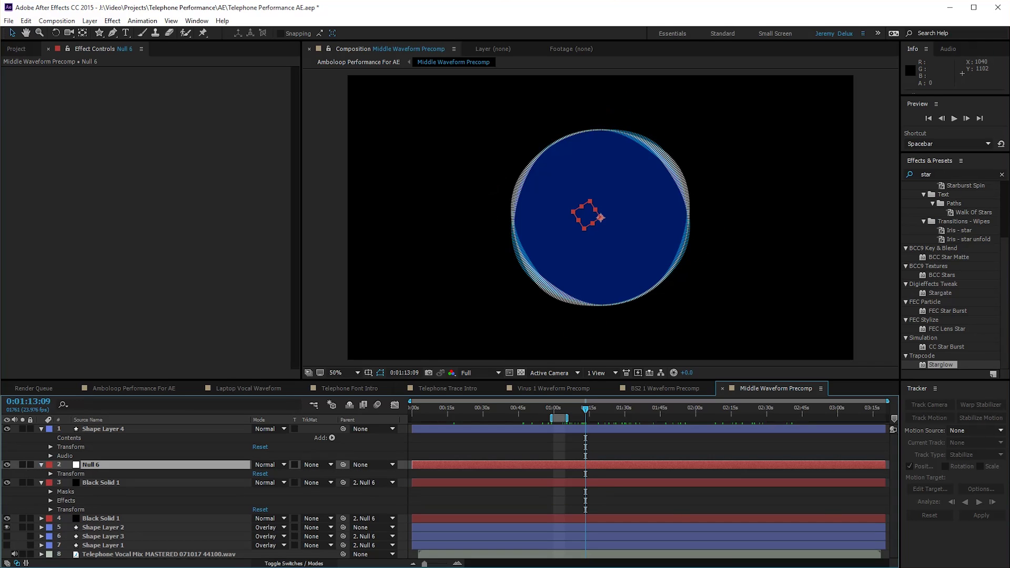
left_click(51, 473)
left_click(85, 510)
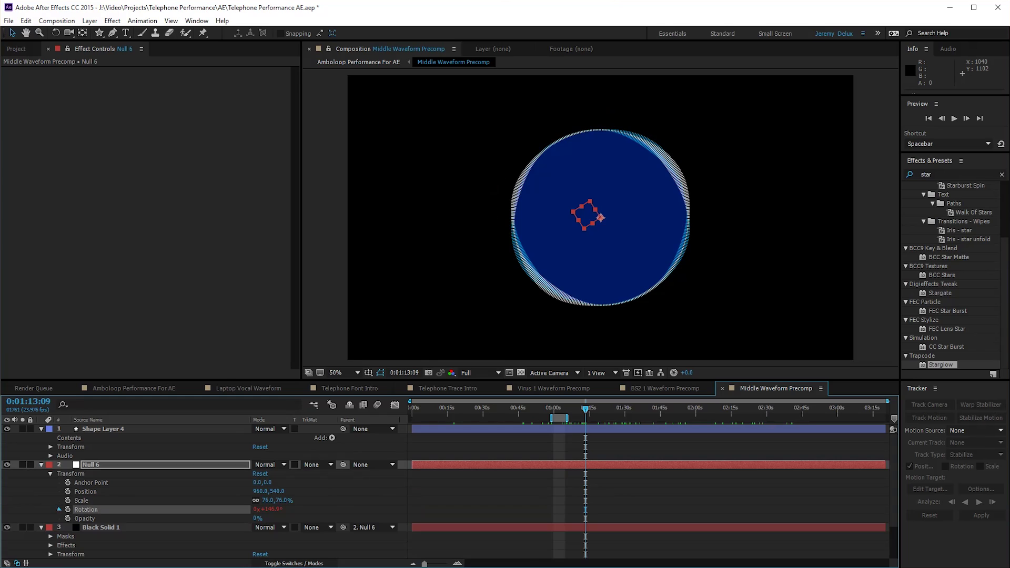
left_click(59, 509)
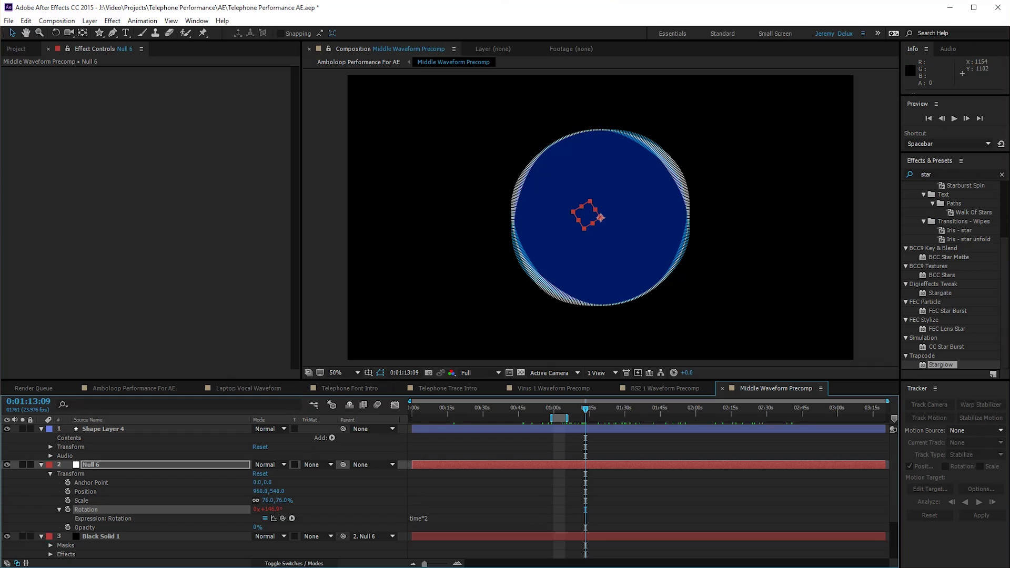
Step: Try removing the Rotation expression from Null 6 and adding a blank one, and undo the changes
left_click(67, 509, "alt")
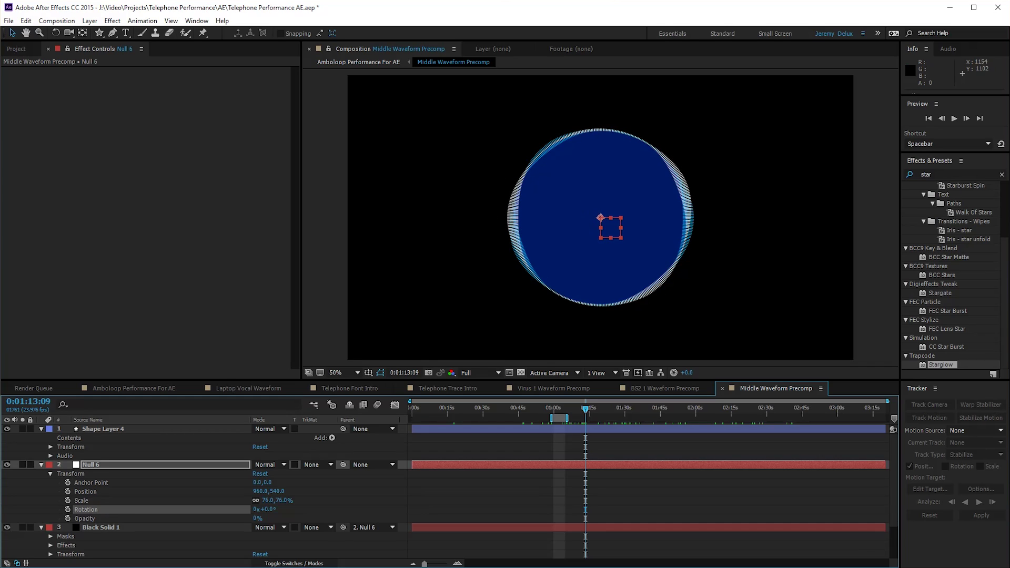
left_click(68, 509, "alt")
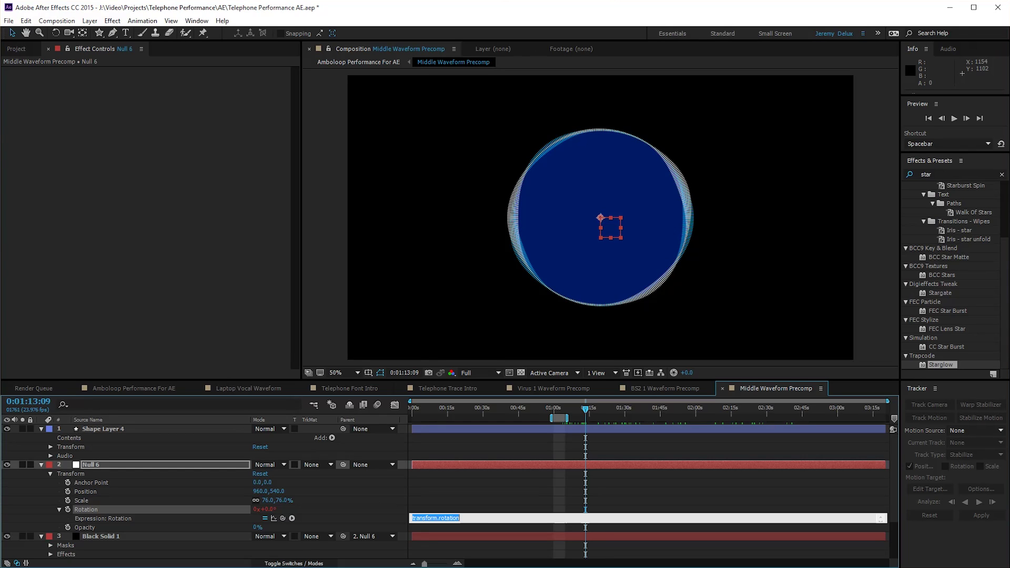
key("BackSpace")
key("KP_Enter")
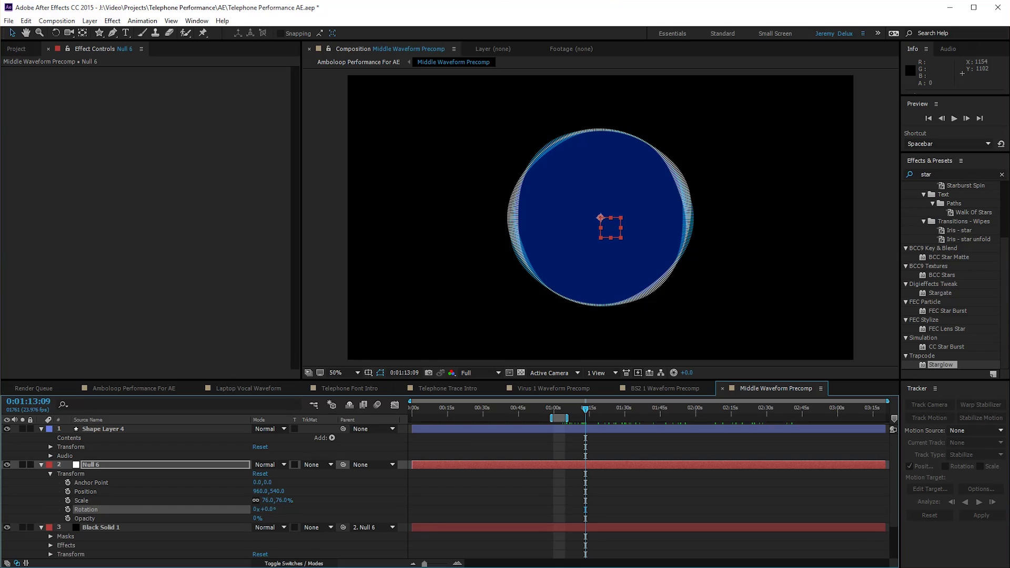
key("ctrl+z")
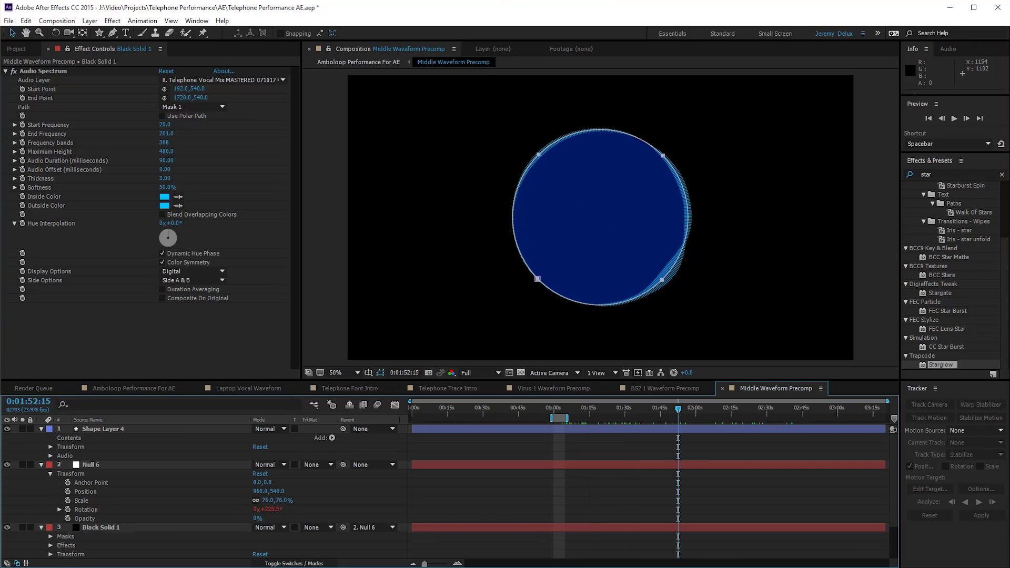
Step: Reveal Null 6's Rotation expression time*2 and preview the rotating waveform up to 0:00:44:05
left_click(60, 509)
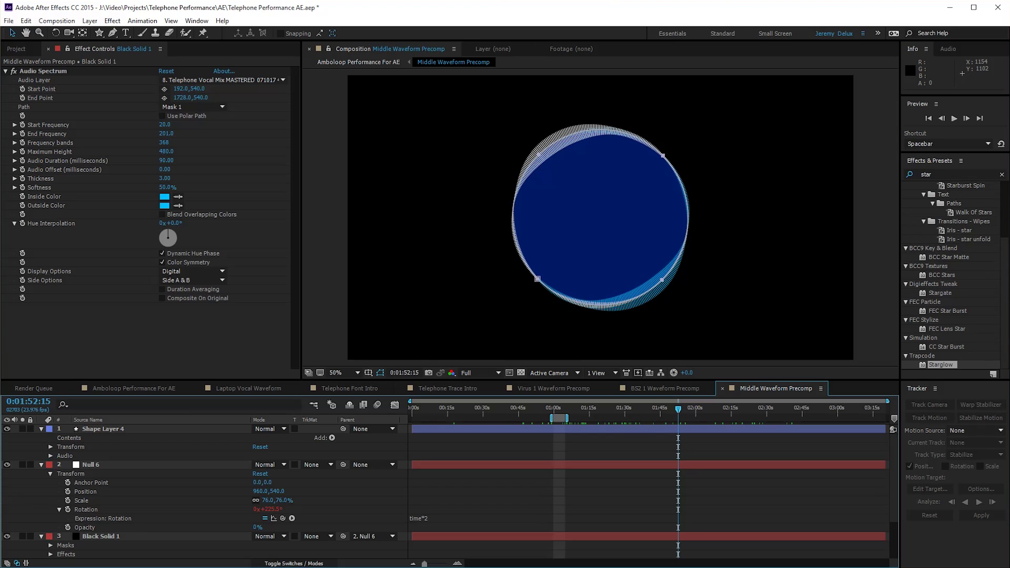
left_click(85, 509)
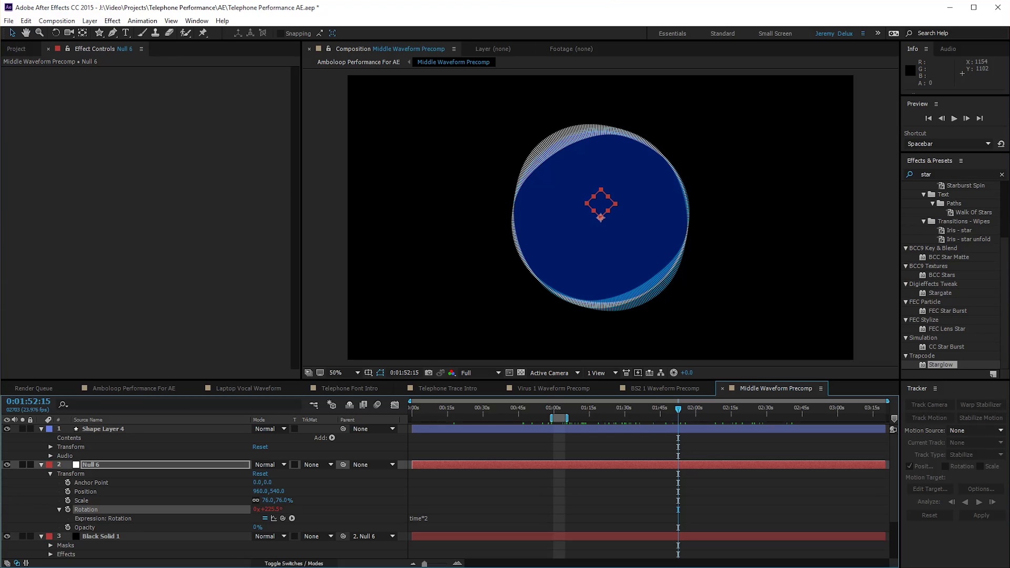
key("space")
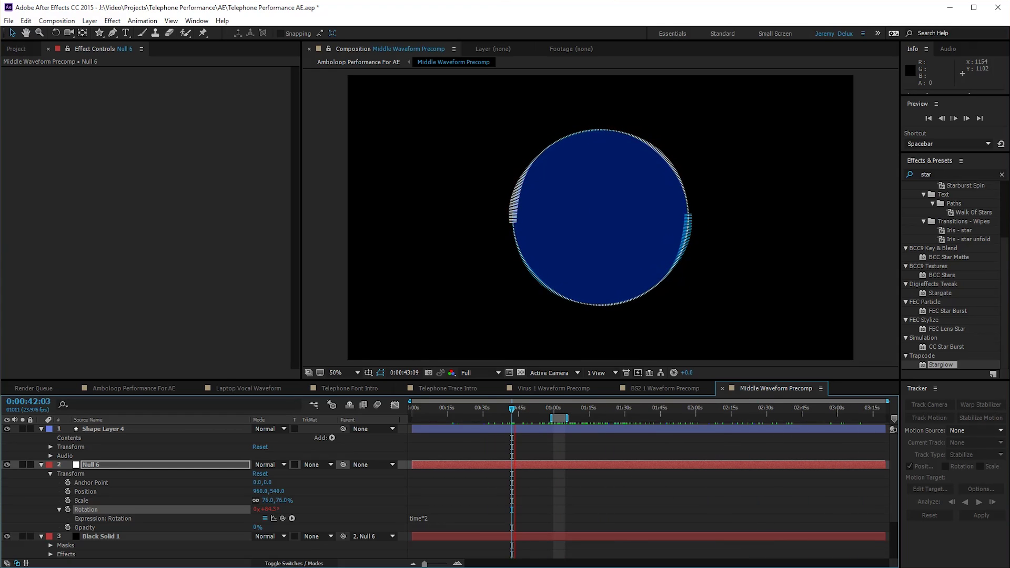
key("space")
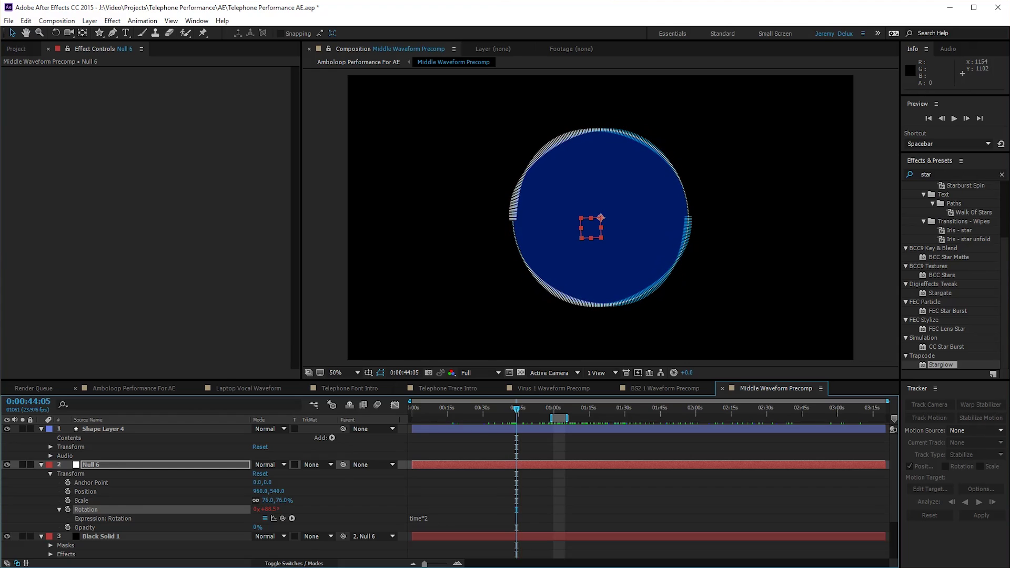
Step: Check the overlay in Amboloop Performance For AE, return to Middle Waveform Precomp at 0:00:38:08, and select the Starglow effect
left_click(134, 388)
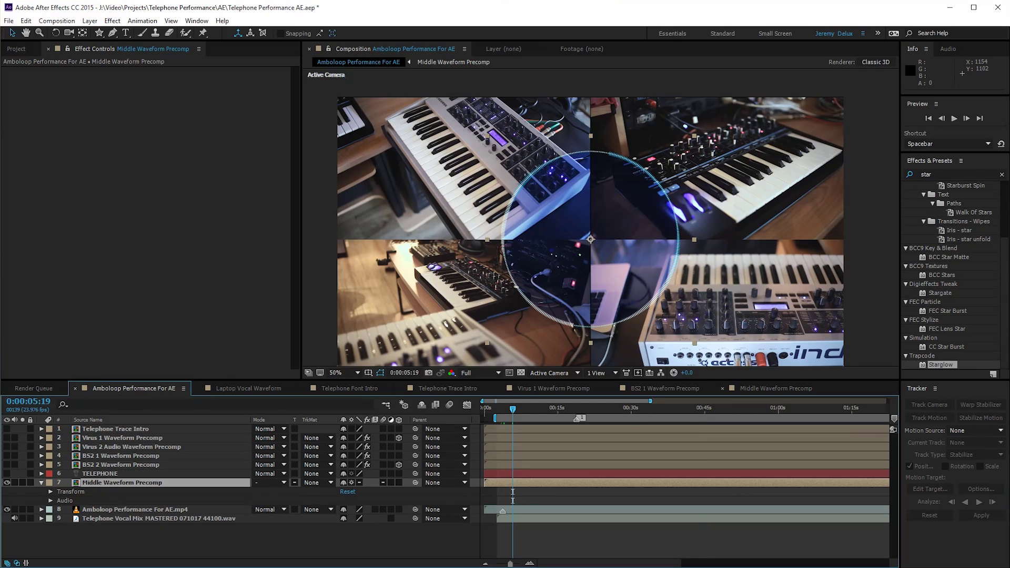
left_click(776, 388)
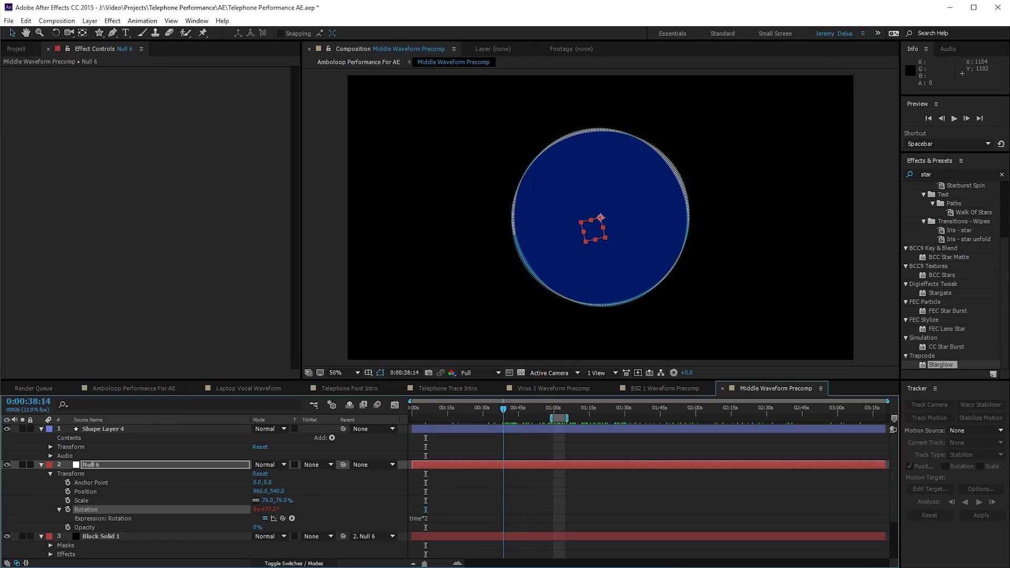
left_click_drag(503, 409, 502, 410)
left_click(941, 364)
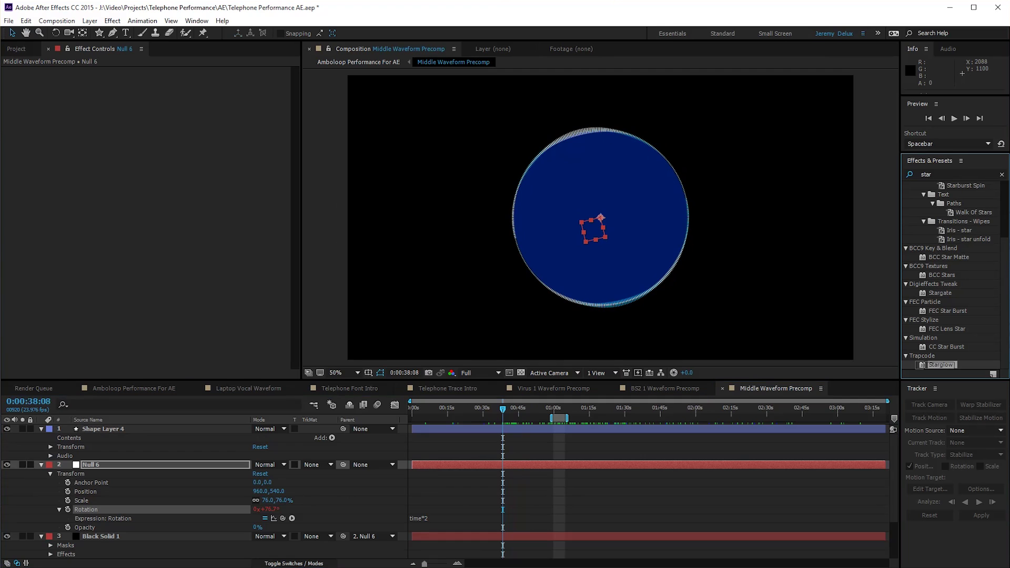
Step: Solo Middle Waveform Precomp in Amboloop Performance For AE, give it Starglow with Streak Length 130, and preview the glow
key("space")
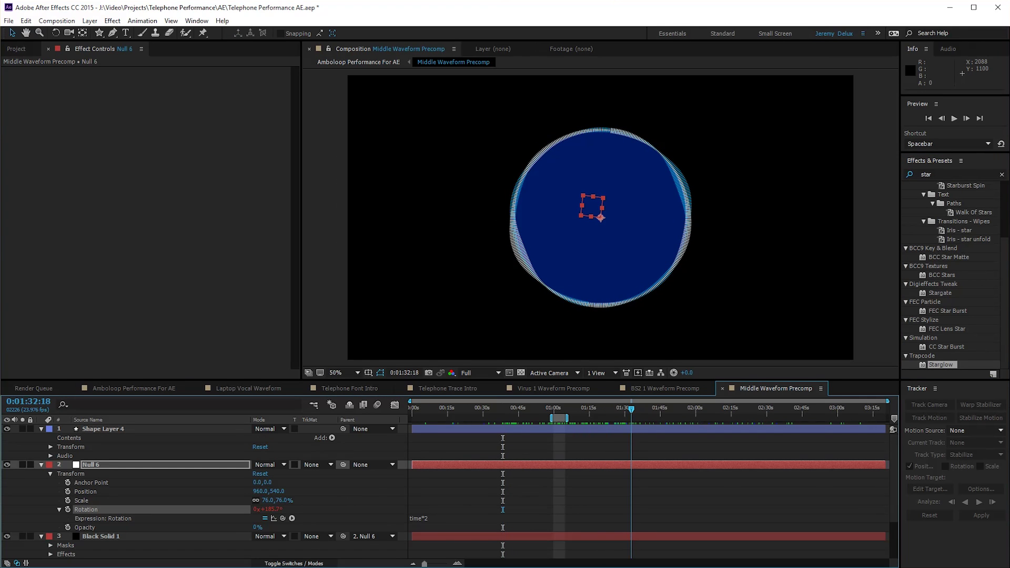
left_click(134, 388)
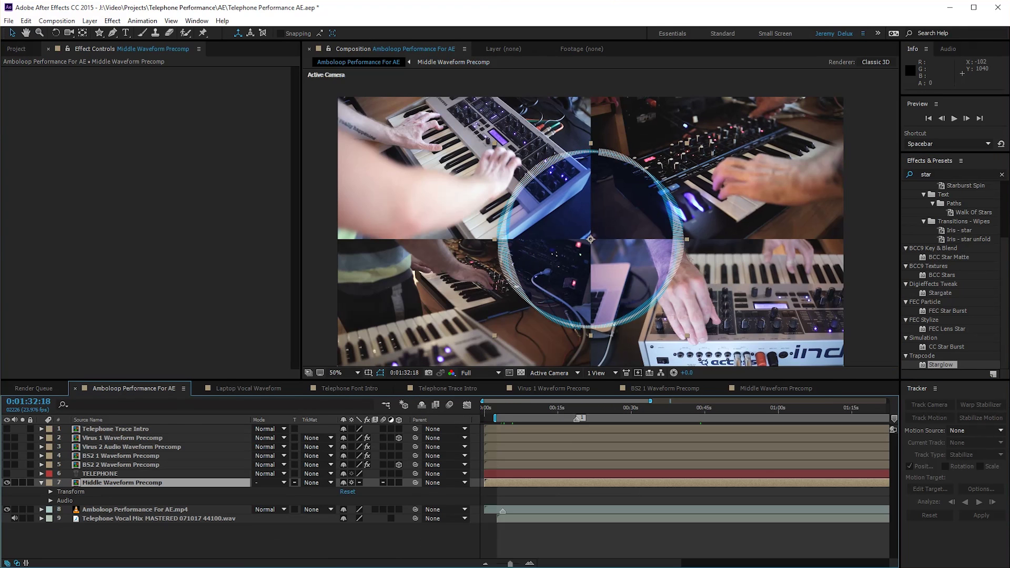
left_click(15, 483)
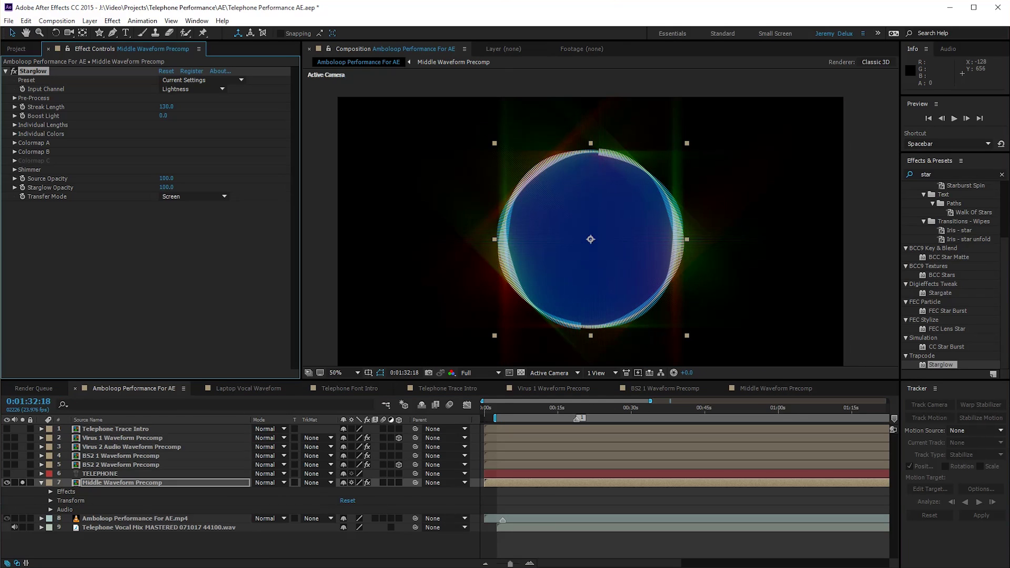
key("space")
key("space")
Step: Preview the glowing waveform at Quarter resolution up to 0:01:33:16, and restore the viewer resolution to Full
left_click(479, 372)
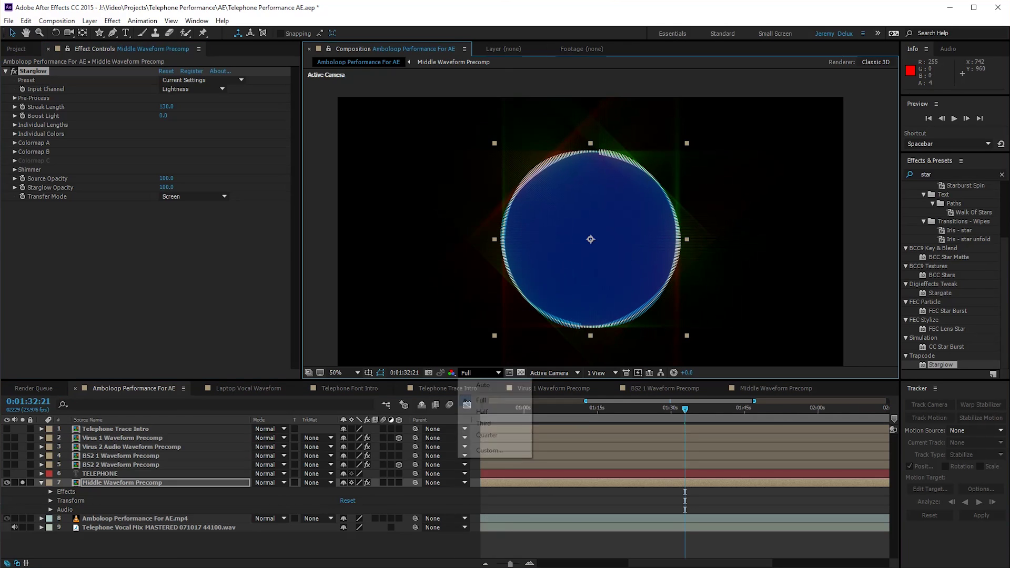
left_click(487, 435)
key("space")
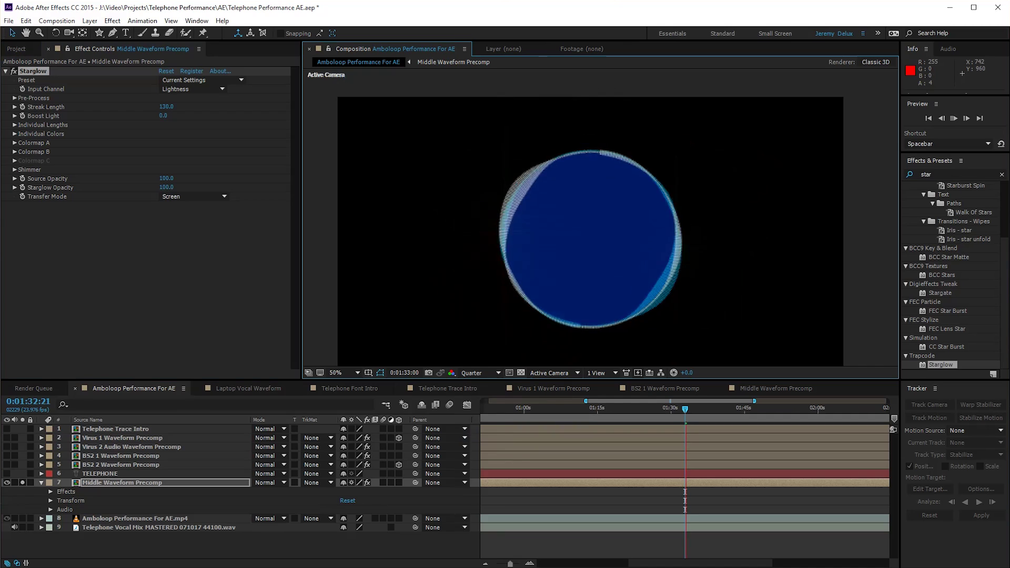
key("space")
left_click(480, 372)
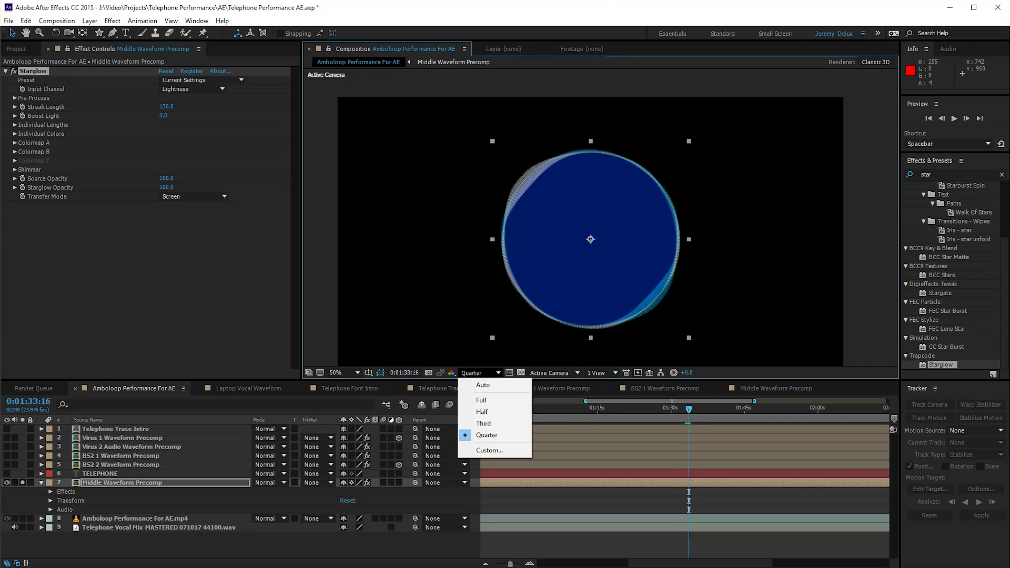
left_click(476, 400)
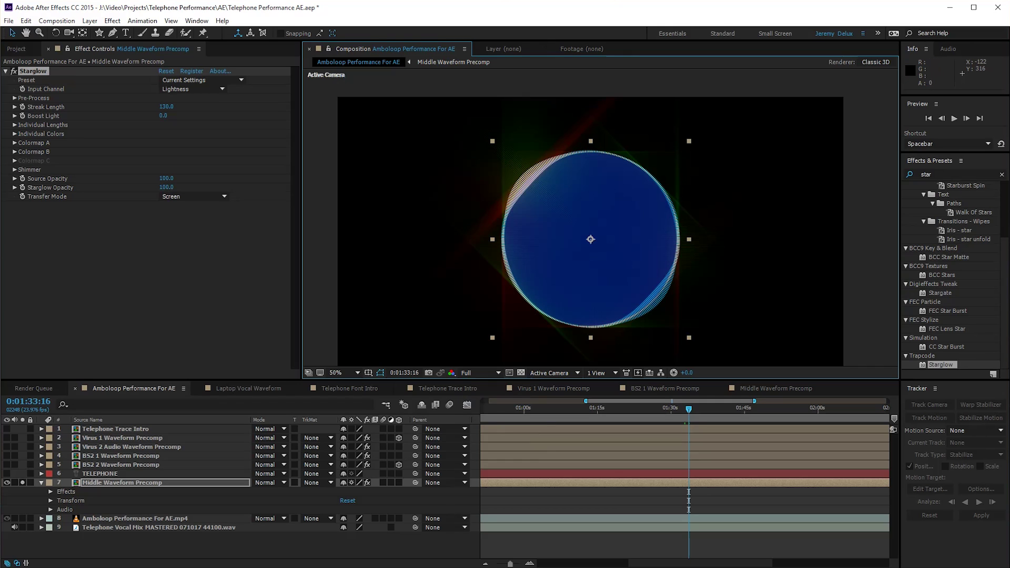
Step: Try a Starglow Boost Light of 10.2 on Middle Waveform Precomp, and remove the effect
left_click_drag(163, 116, 217, 116)
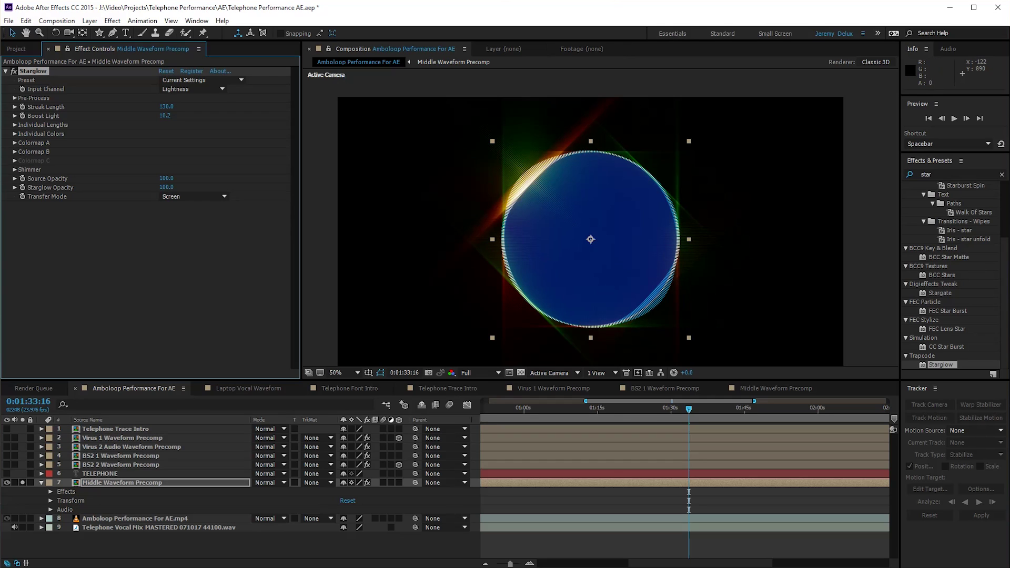
key("Delete")
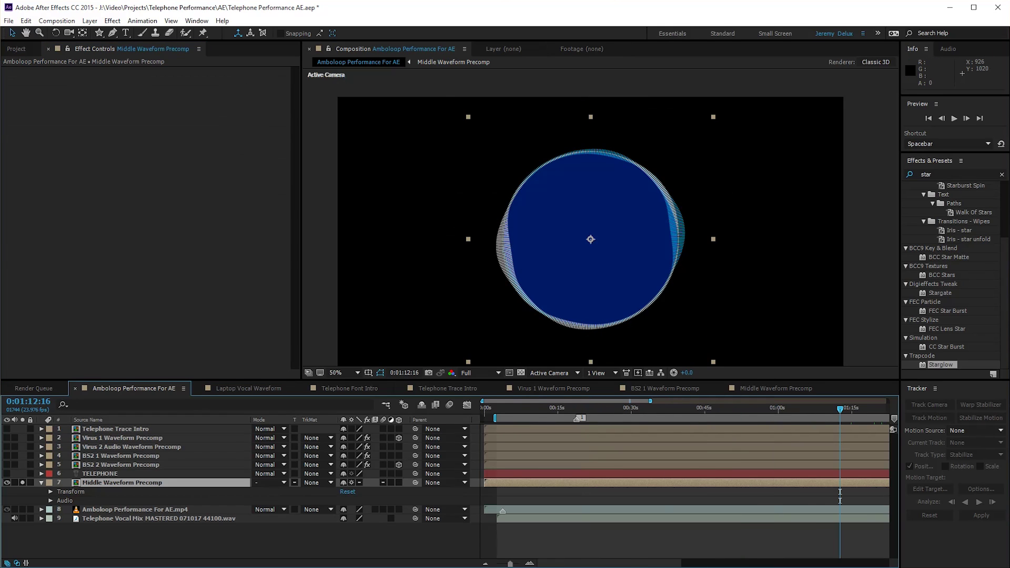
Step: Turn on the visibility of the layers from Telephone Trace Intro down to TELEPHONE
left_click(115, 429)
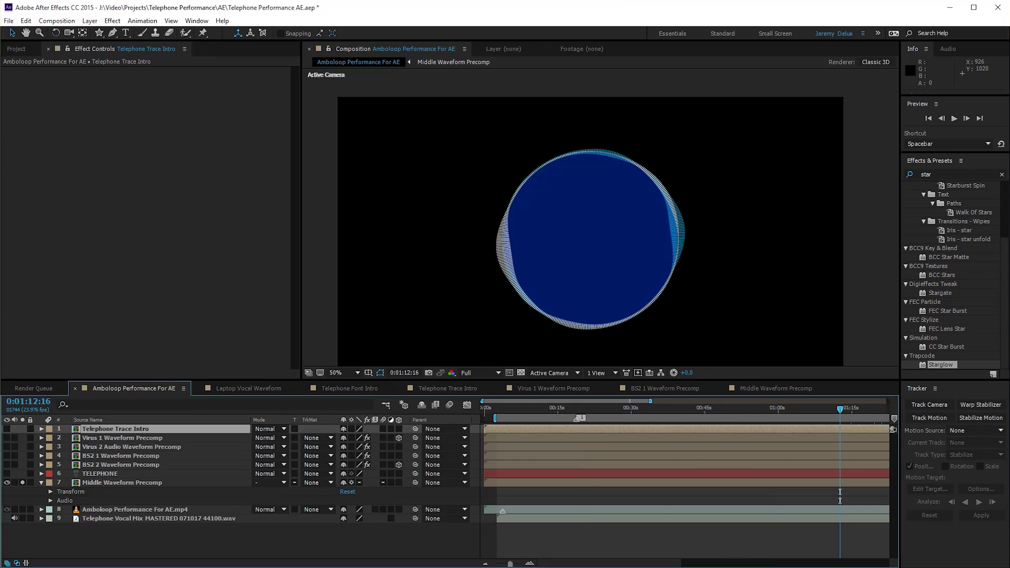
left_click(7, 429)
left_click(6, 438)
left_click(7, 447)
left_click(7, 456)
left_click_drag(7, 456, 7, 474)
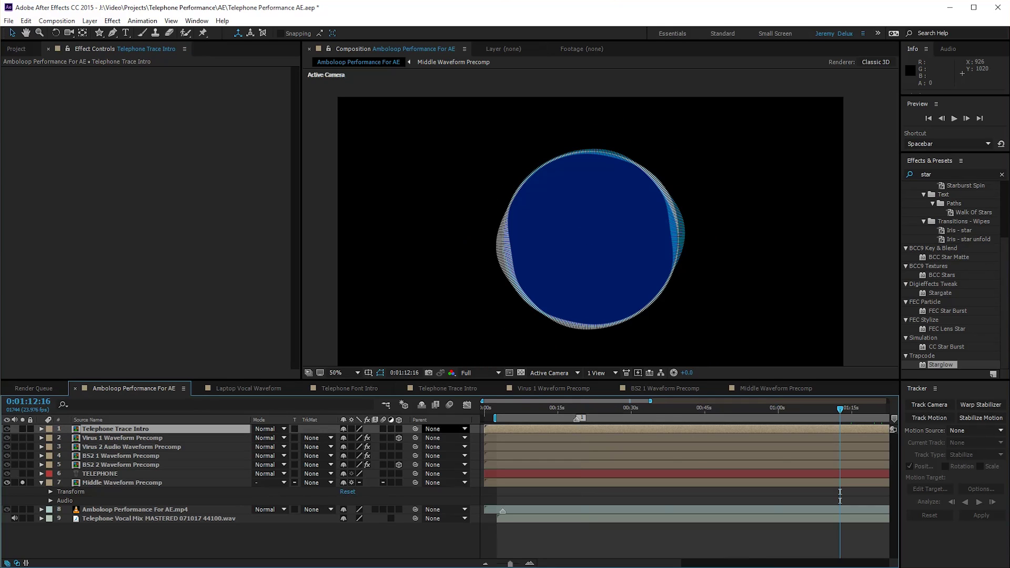
Step: Inspect the combined overlays at 0:00:34:23 and 0:02:03:20, and collapse the Middle Waveform Precomp layer
left_click_drag(629, 409, 655, 410)
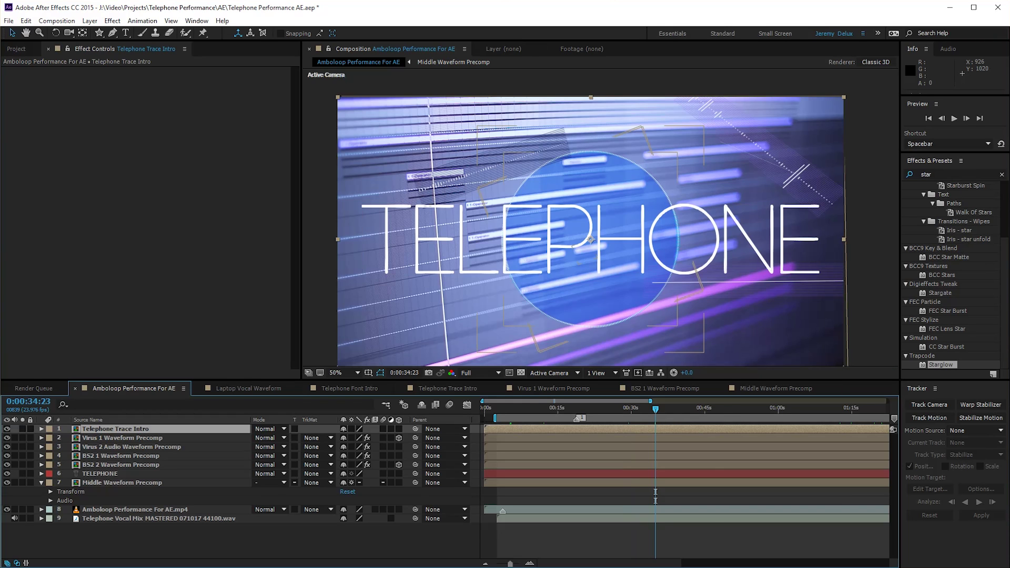
left_click(808, 409)
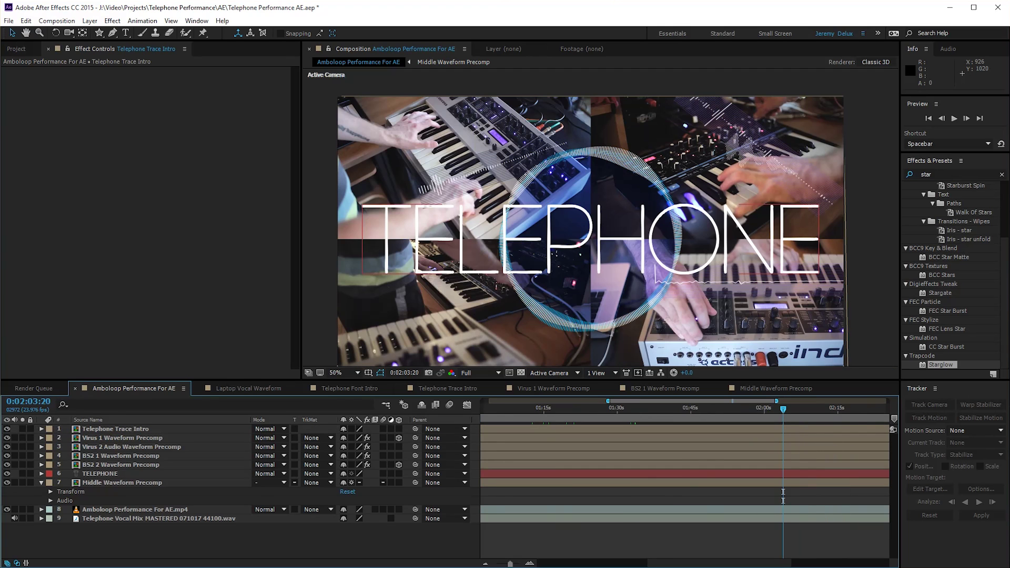
left_click(41, 483)
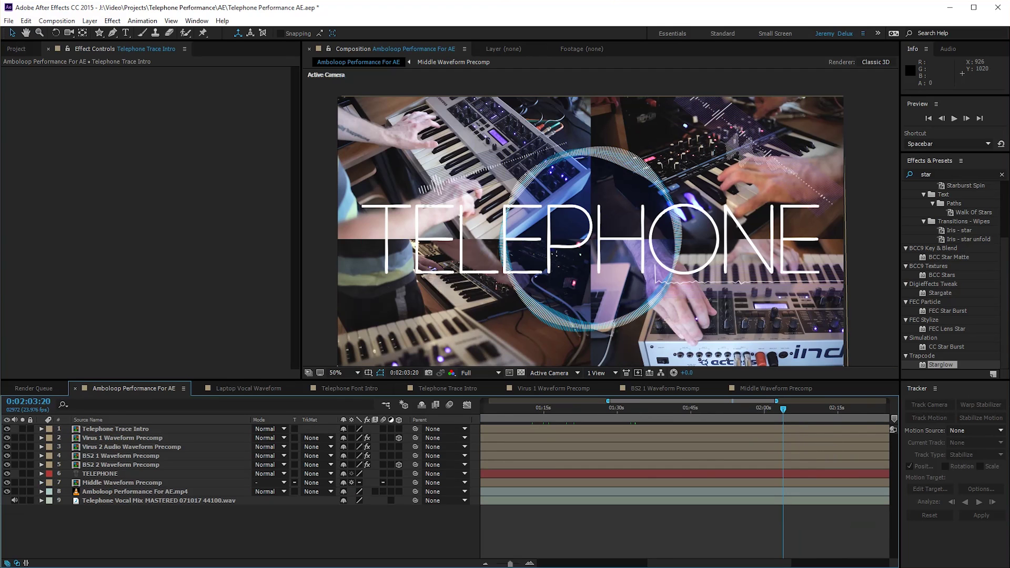
left_click(16, 49)
left_click(6, 164)
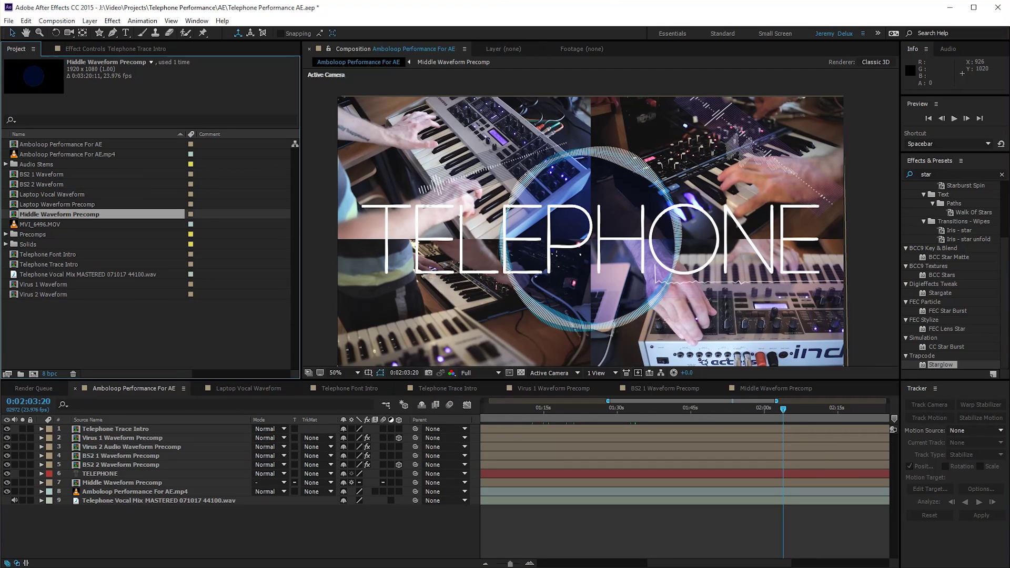
double_click(105, 330)
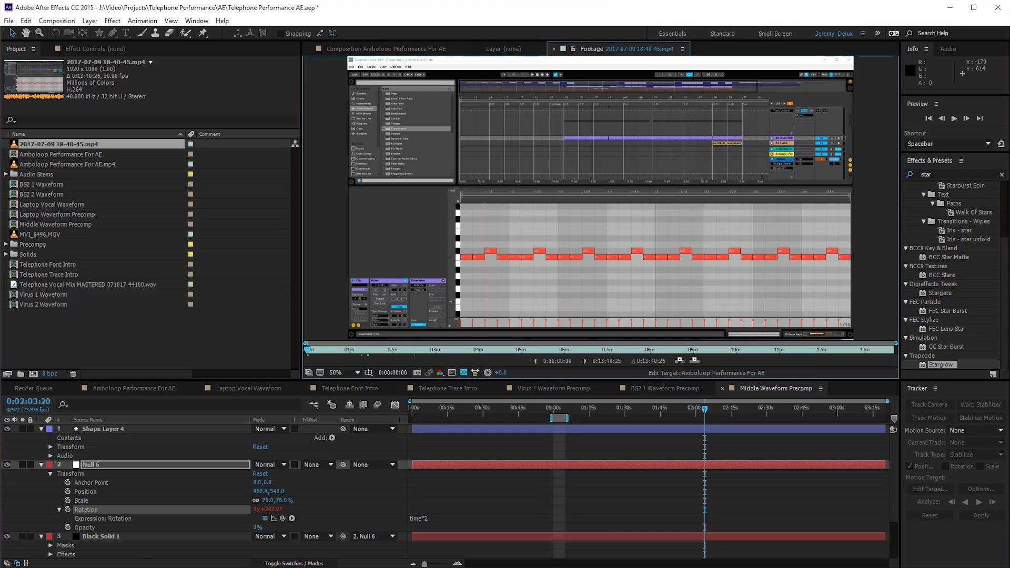
left_click_drag(58, 144, 33, 374)
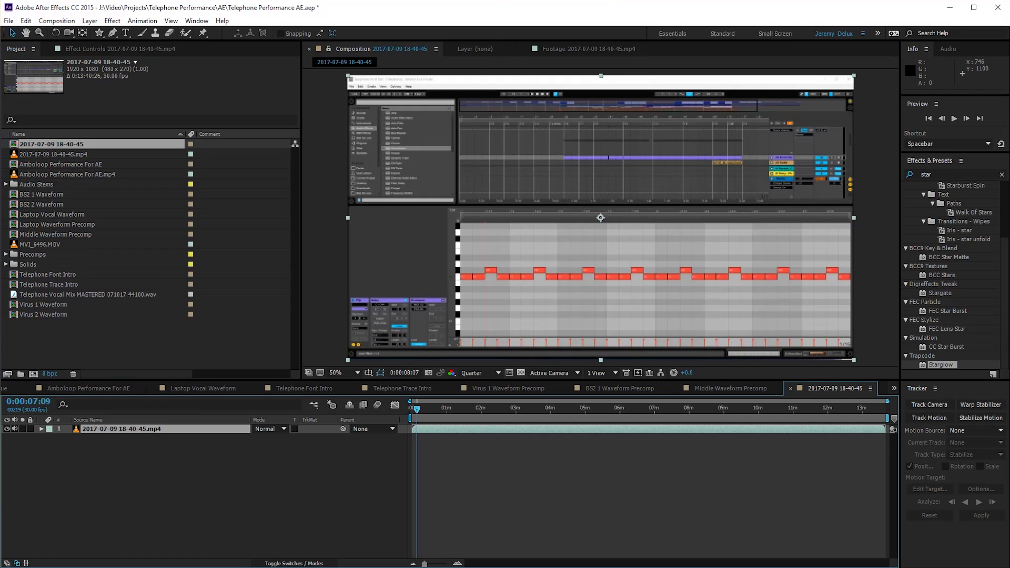
Step: Trim the footage's start at 0:07:30:05, shift it to the composition's beginning, and adjust its timing while previewing up to 0:00:02:00
left_click_drag(416, 409, 671, 409)
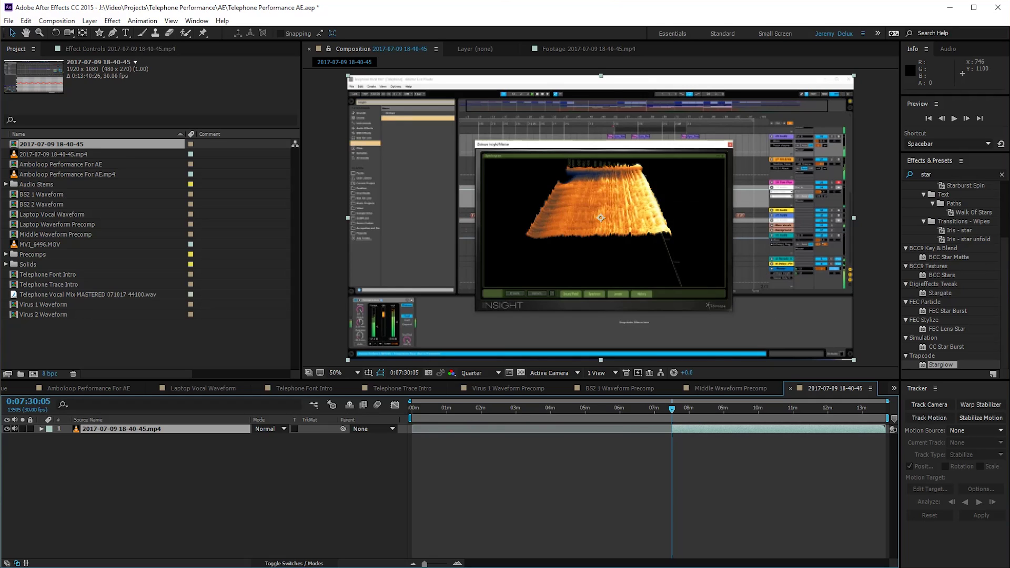
left_click_drag(695, 428, 412, 408)
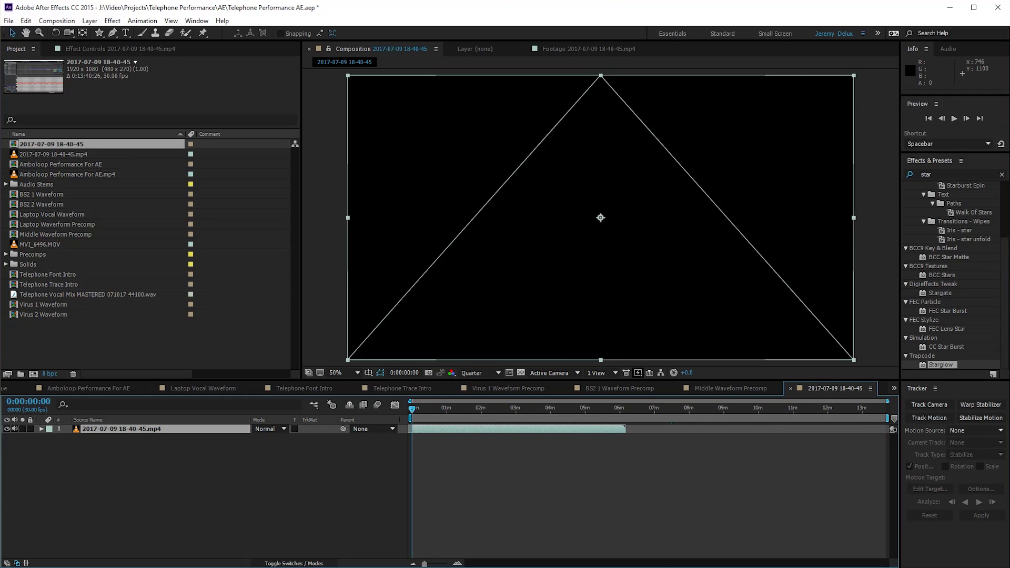
key("space")
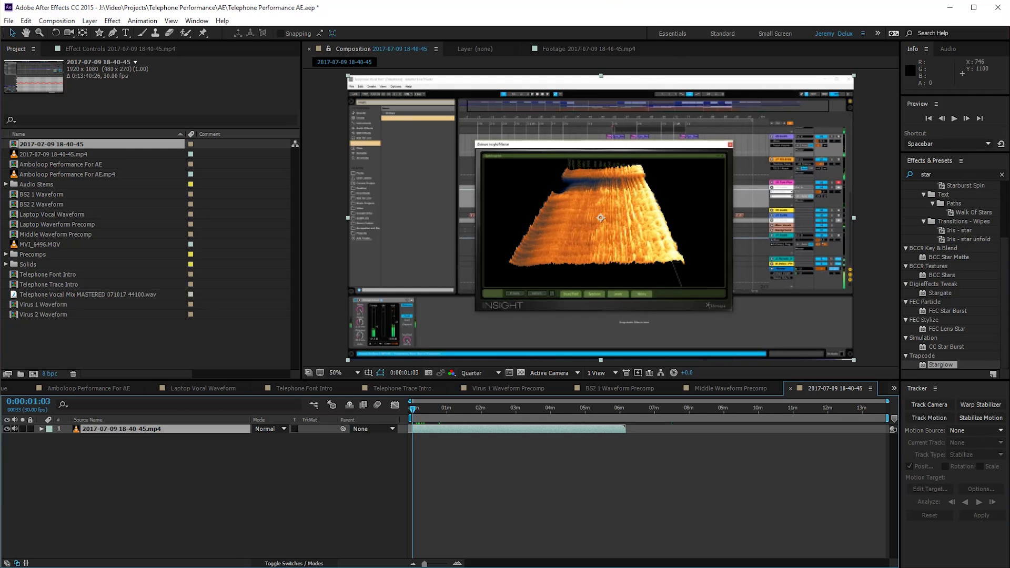
left_click_drag(437, 429, 442, 429)
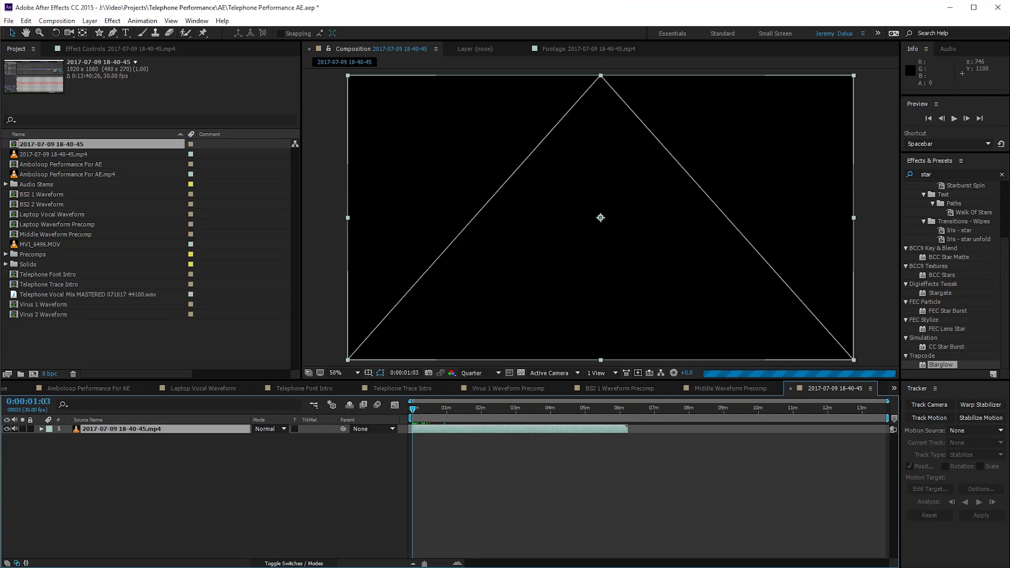
key("space")
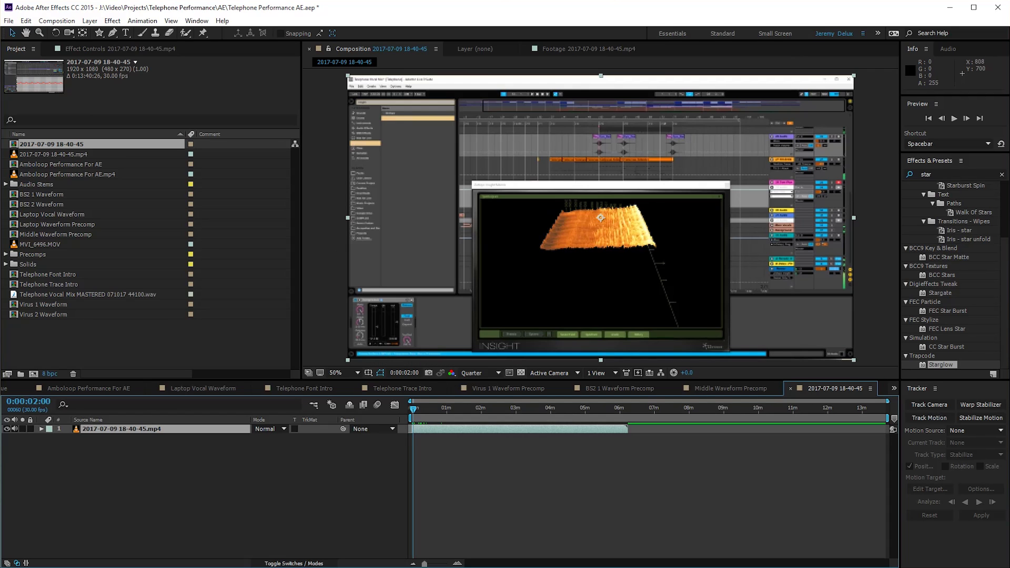
Step: Fit the composition in the viewer and set its preview resolution to Full
left_click(344, 373)
left_click(348, 385)
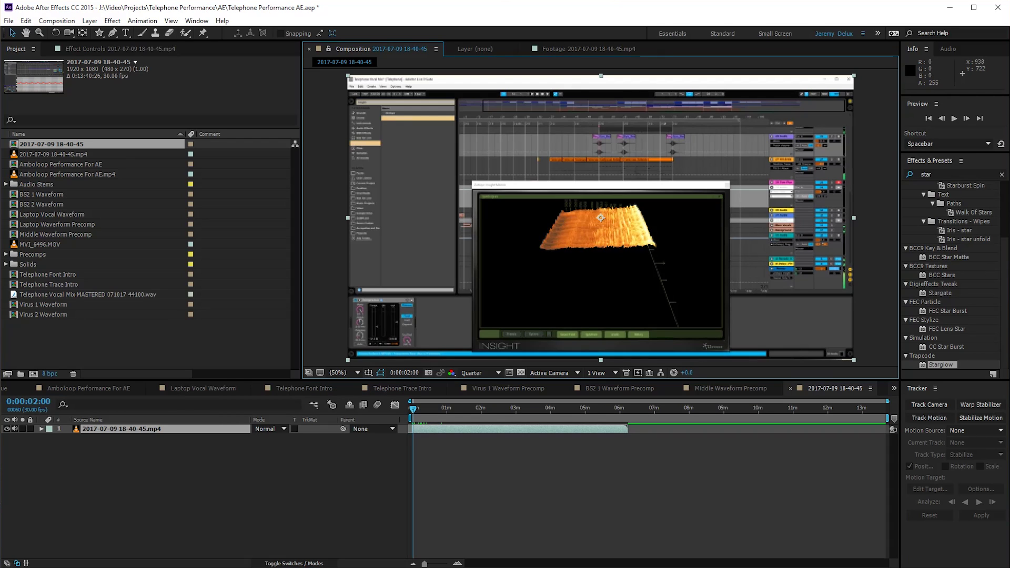
left_click(479, 372)
left_click(481, 399)
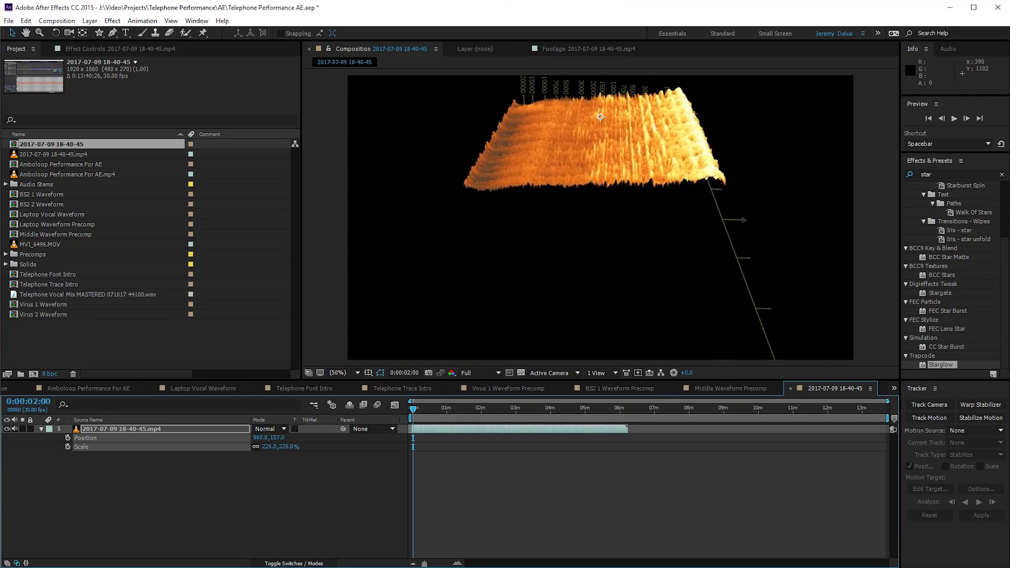
Step: Try scaling the footage to 226% at position 960, 157, and undo both changes
left_click(81, 447)
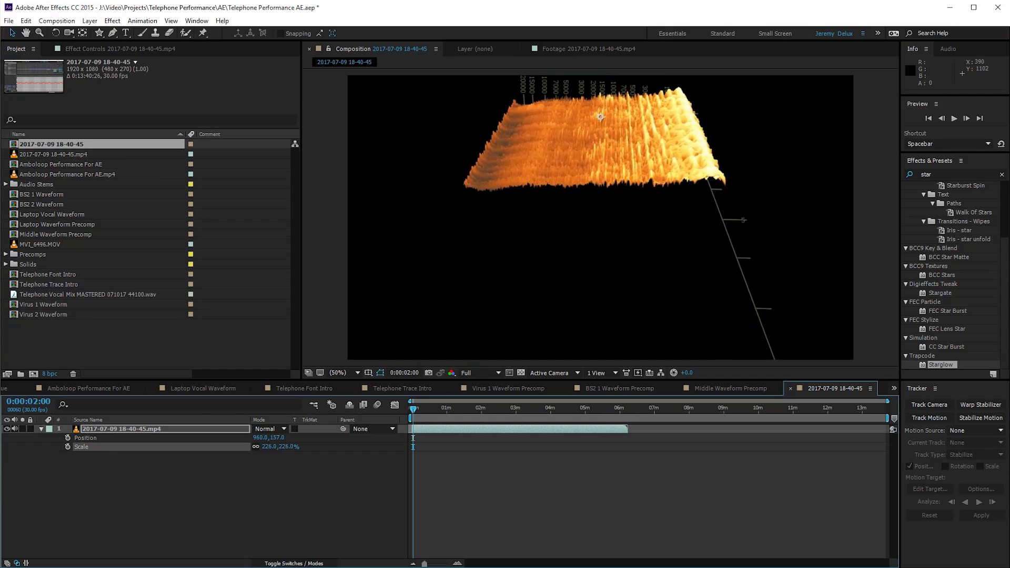
key("ctrl+z")
key("ctrl+z")
key("ctrl+z")
key("ctrl+z")
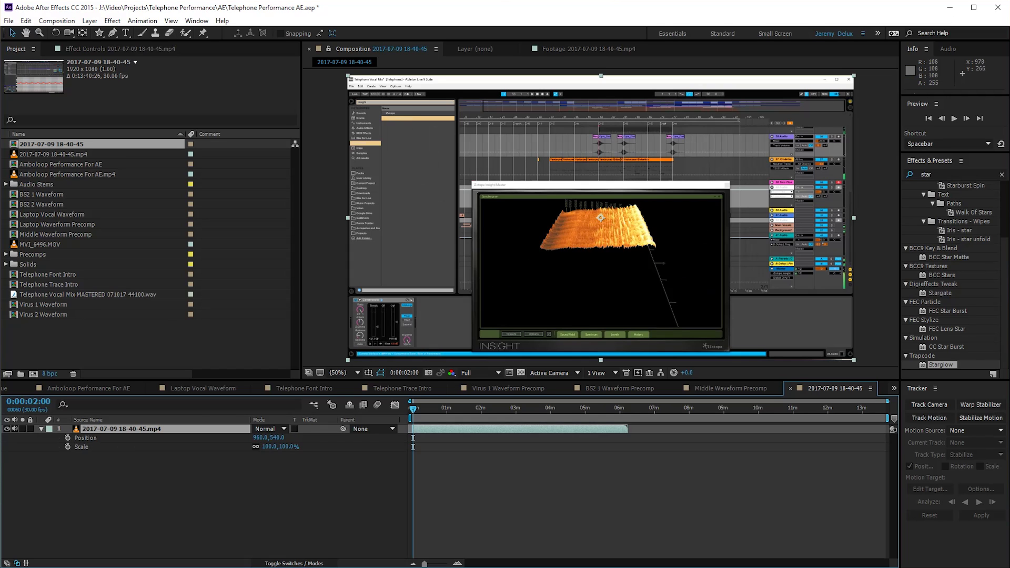
Step: Scale the footage to 227% and set its Position to 999, 490 so the spectrogram fills the frame
key("Home")
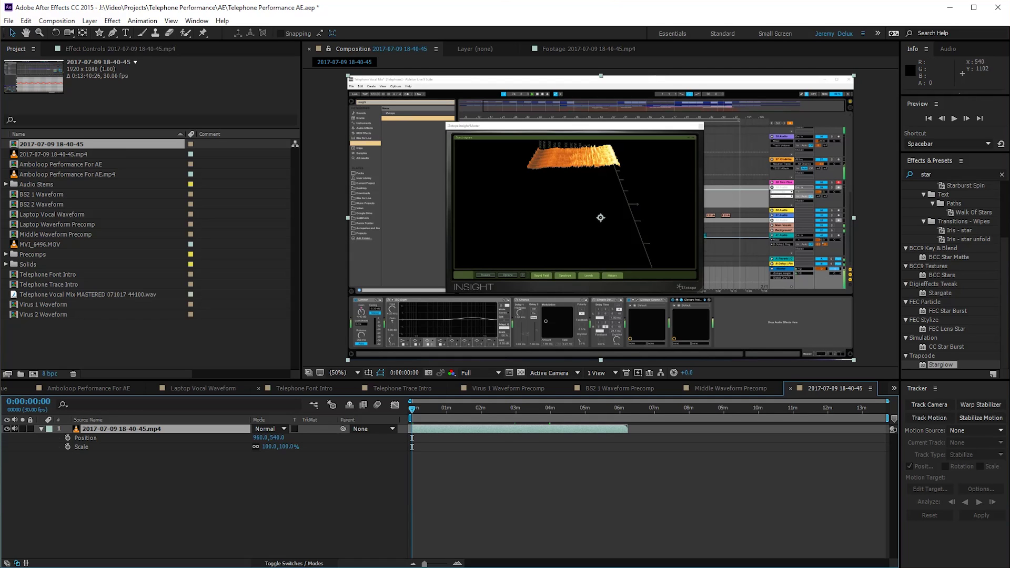
left_click(81, 448)
left_click_drag(271, 447, 359, 437)
left_click_drag(269, 447, 287, 437)
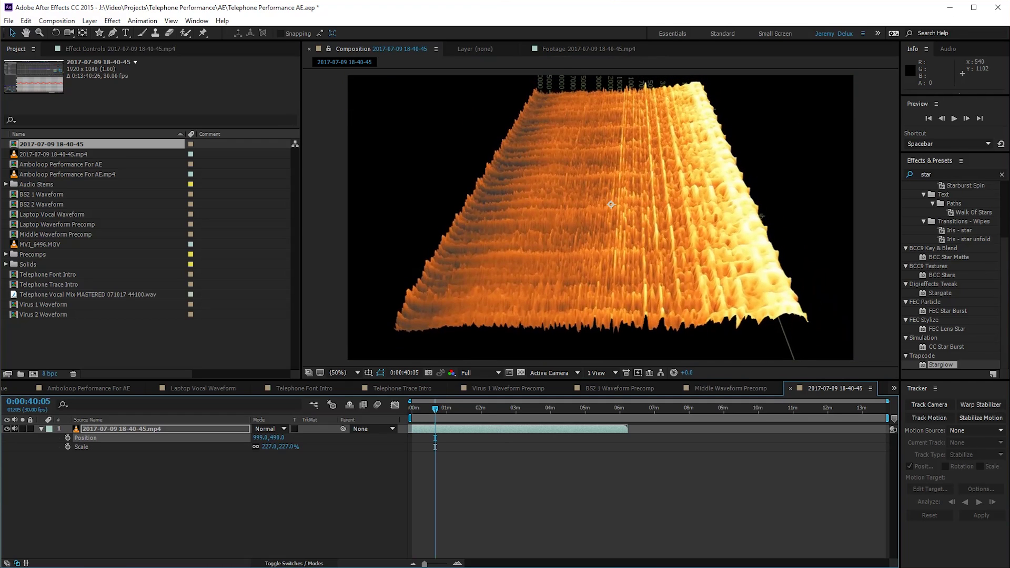
Step: Set the footage's Scale to 237%, try 293% at position 1416, 490, and undo that larger framing
left_click_drag(270, 446, 274, 446)
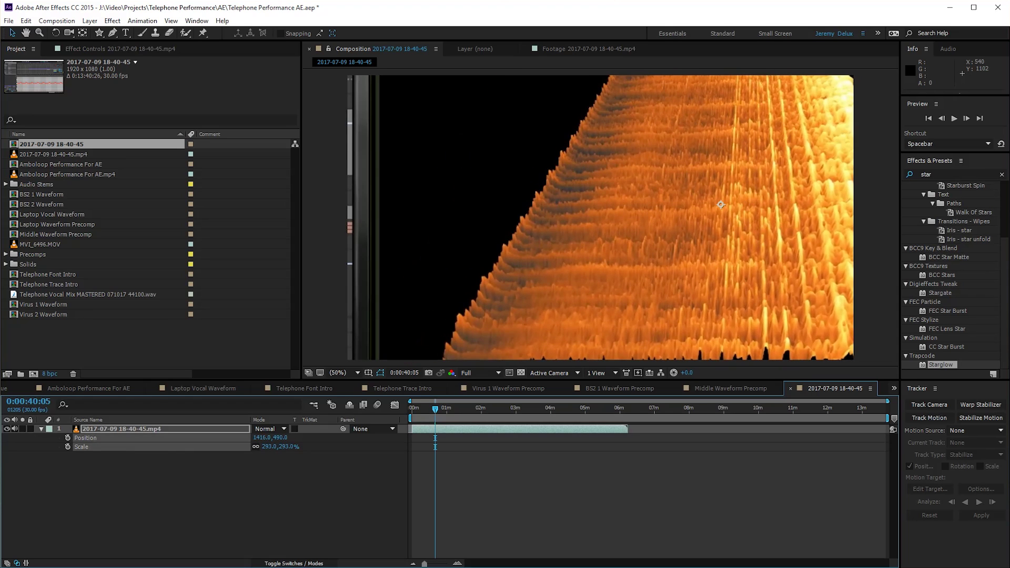
key("ctrl+z")
key("ctrl+z")
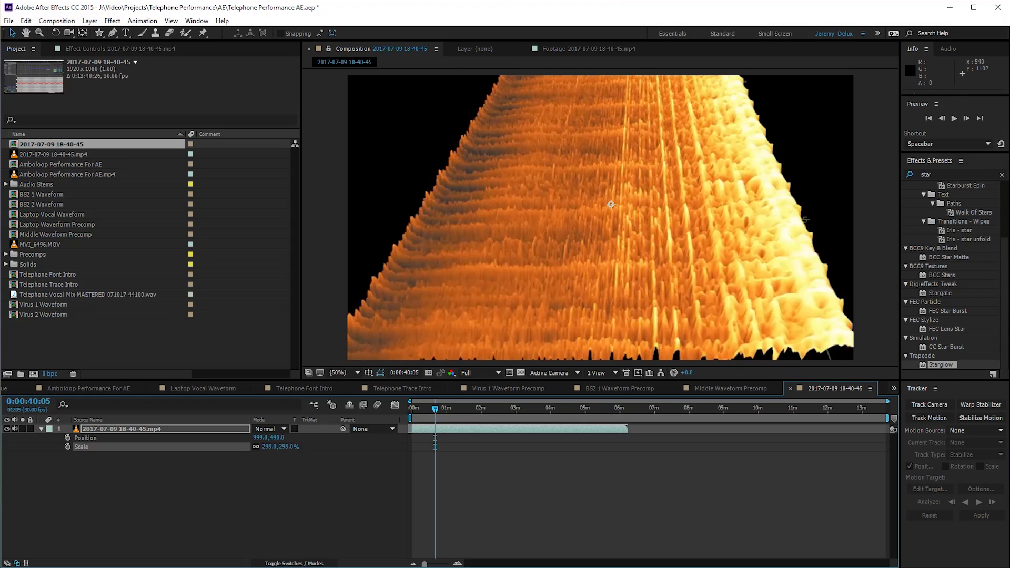
Step: Check the footage at 0:03:44:19, preview the spectrogram from 0:01:44:03 to 0:01:45:20, and apply Starglow to the clip
left_click(542, 408)
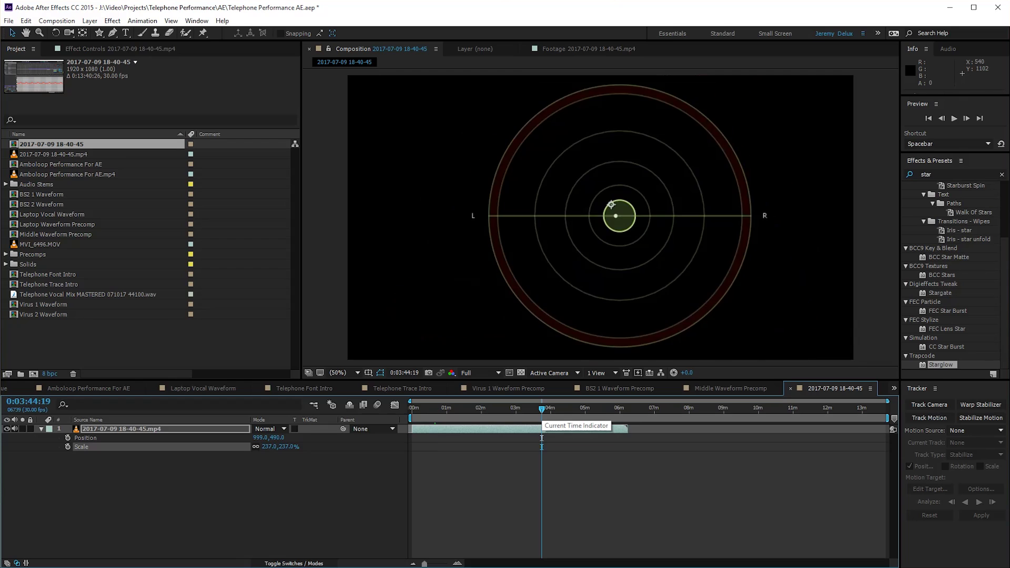
left_click_drag(541, 409, 472, 409)
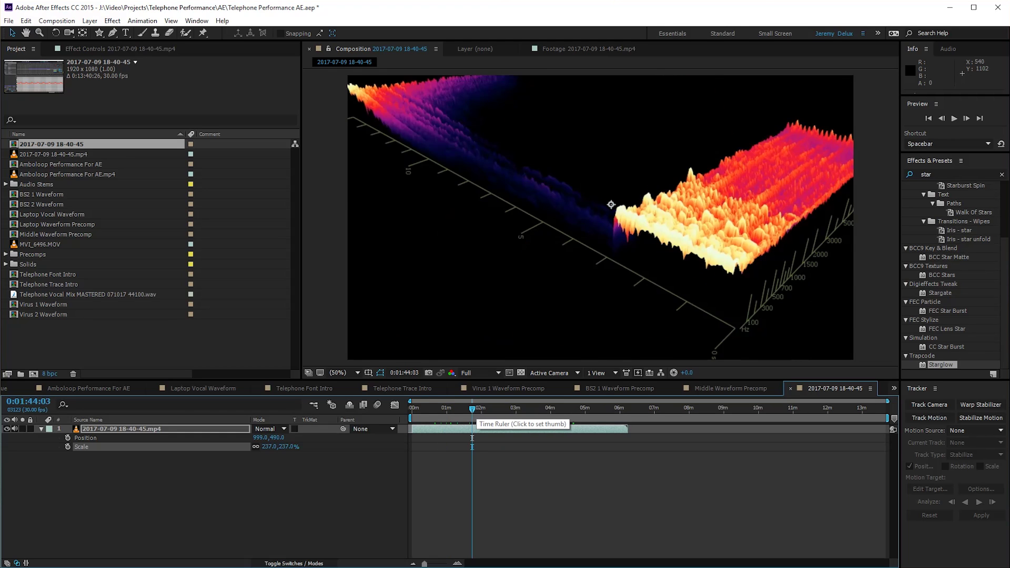
key("space")
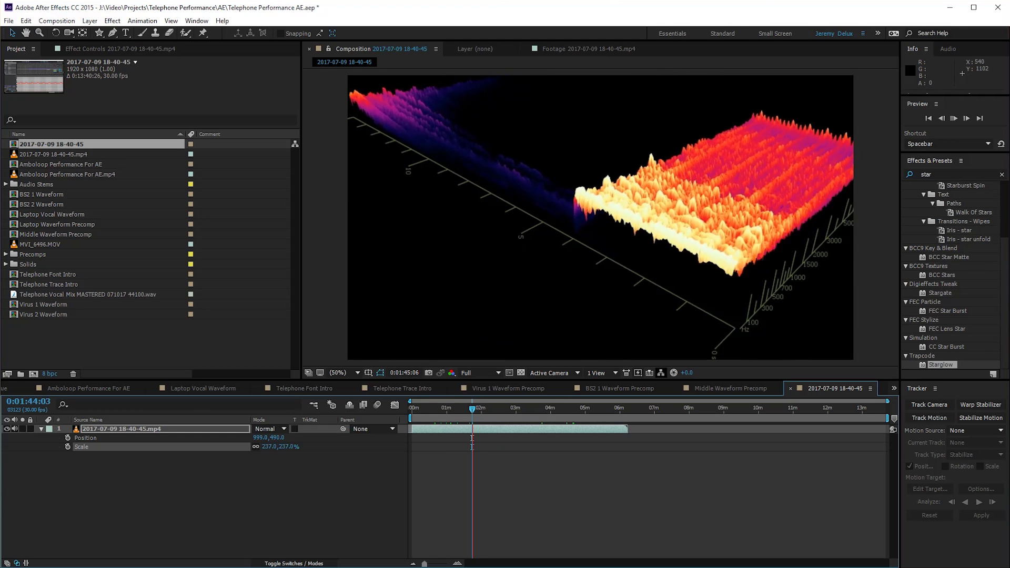
key("space")
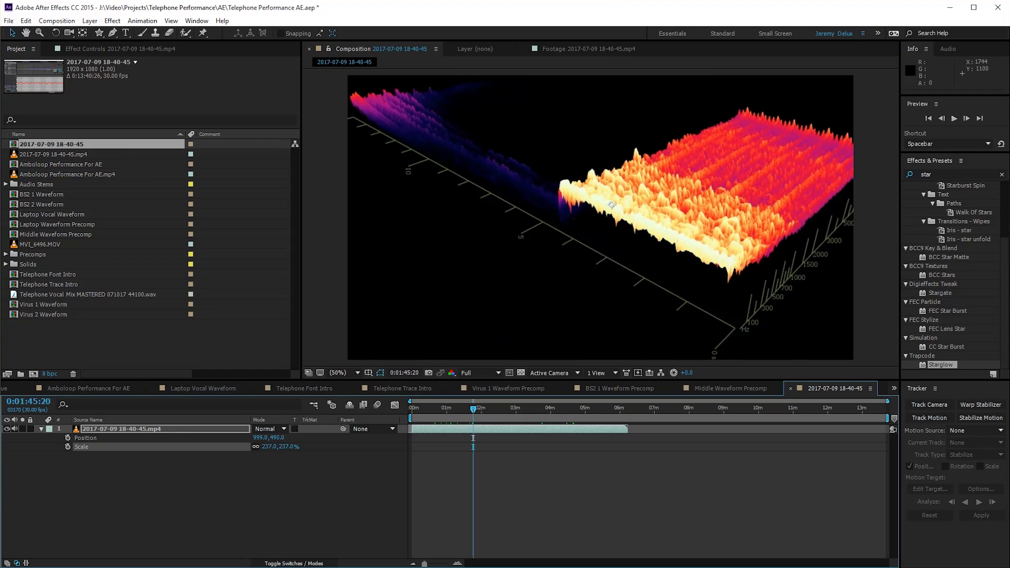
left_click_drag(941, 364, 375, 450)
left_click_drag(941, 364, 611, 205)
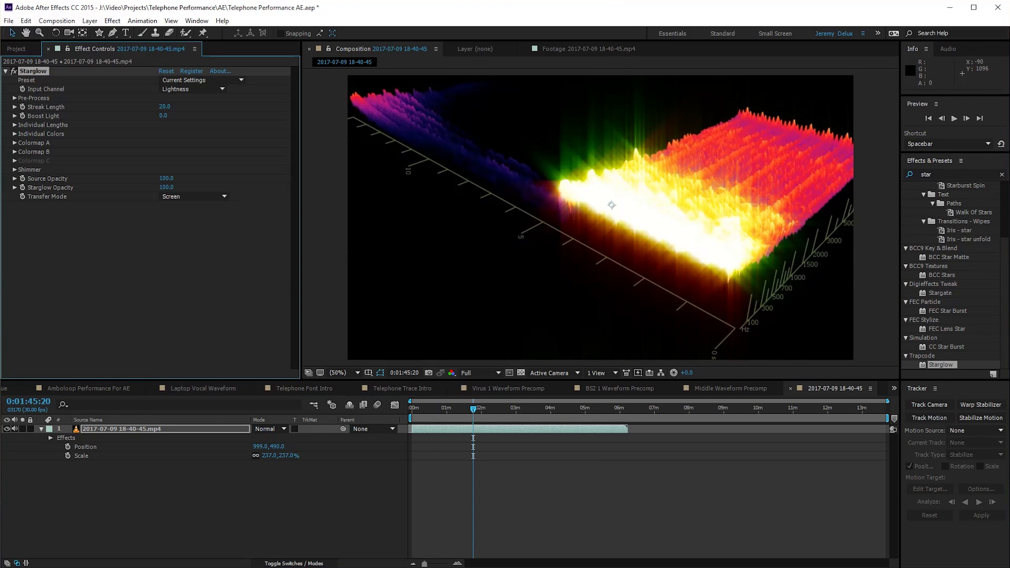
Step: Set the spectrogram footage's Scale to 406% and preview the enlarged glow from 0:01:45:20 to 0:01:46:04
left_click_drag(271, 455, 360, 456)
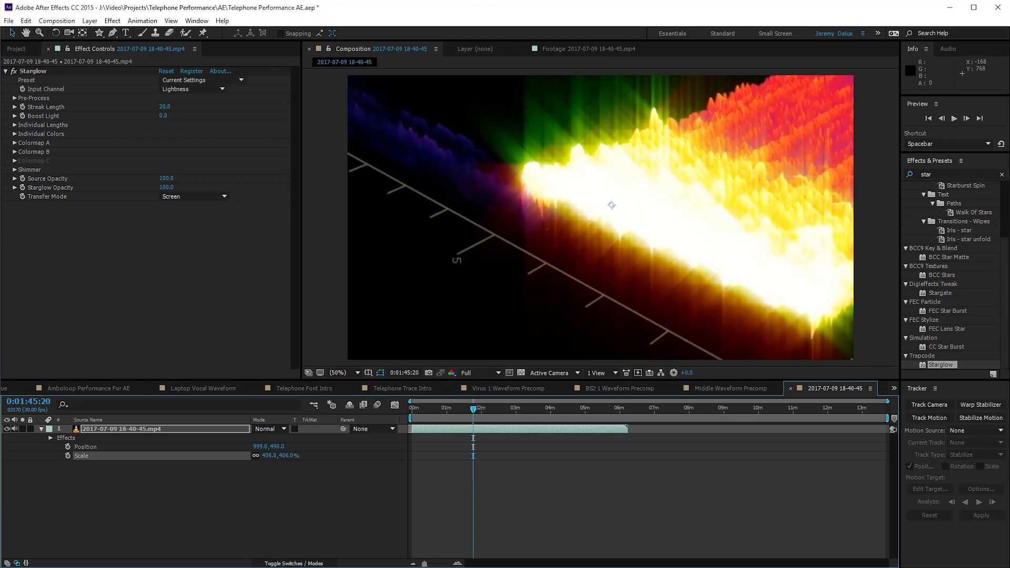
key("space")
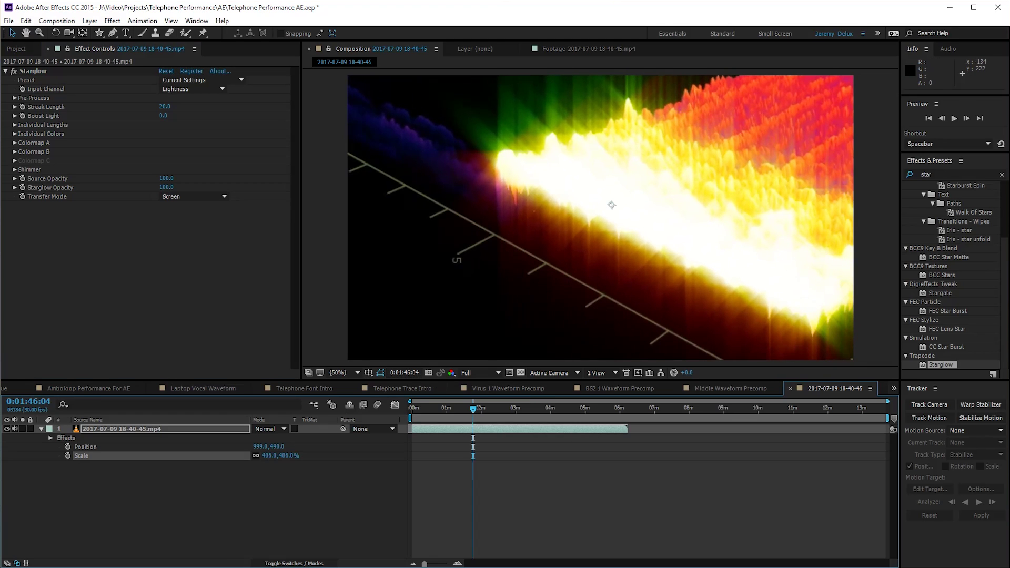
Step: Apply the HVD Prism preset to the footage's Starglow effect and increase its Streak Length
left_click_drag(165, 107, 233, 107)
left_click(200, 80)
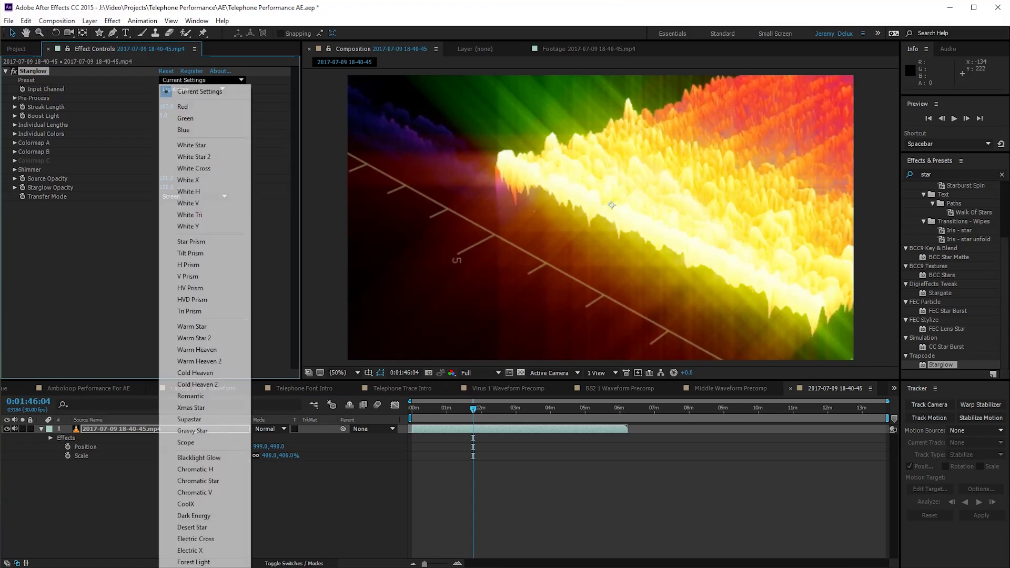
left_click(192, 300)
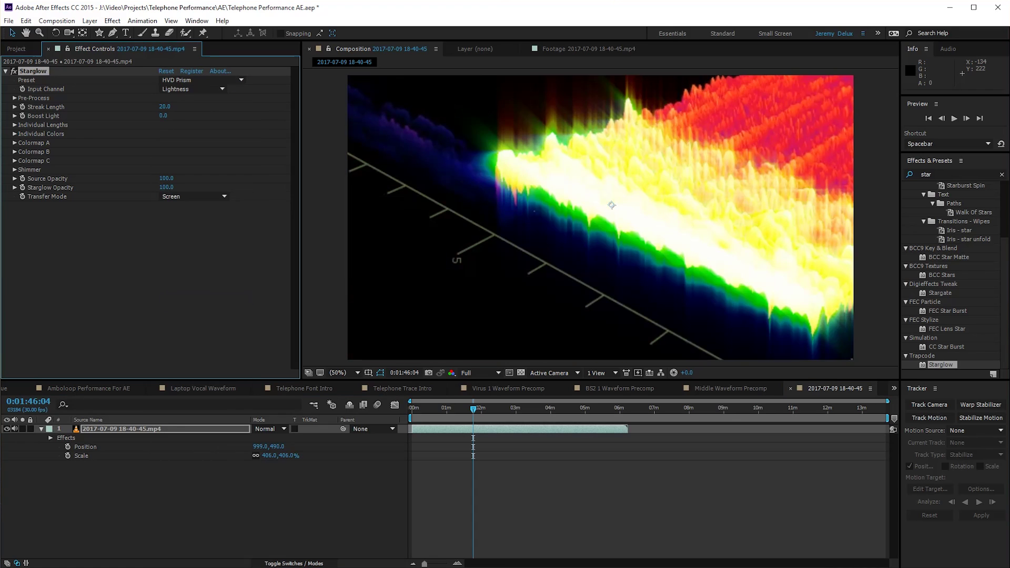
left_click_drag(164, 107, 293, 107)
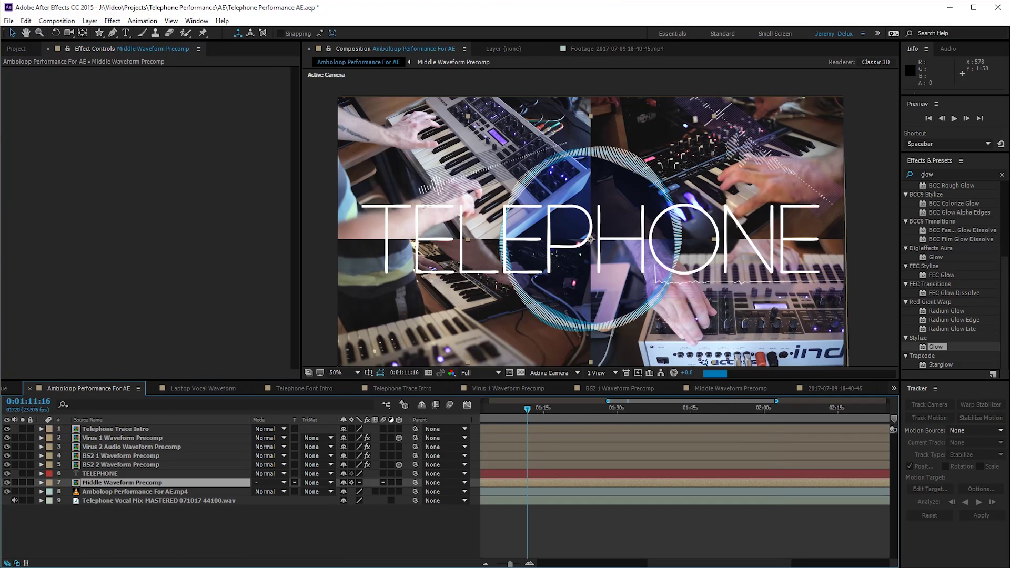
Step: Review the overlays in the Amboloop Performance For AE composition at 0:00:47:16, 0:00:30:14, 0:00:23:01 and 0:00:14:10
left_click_drag(719, 563, 623, 562)
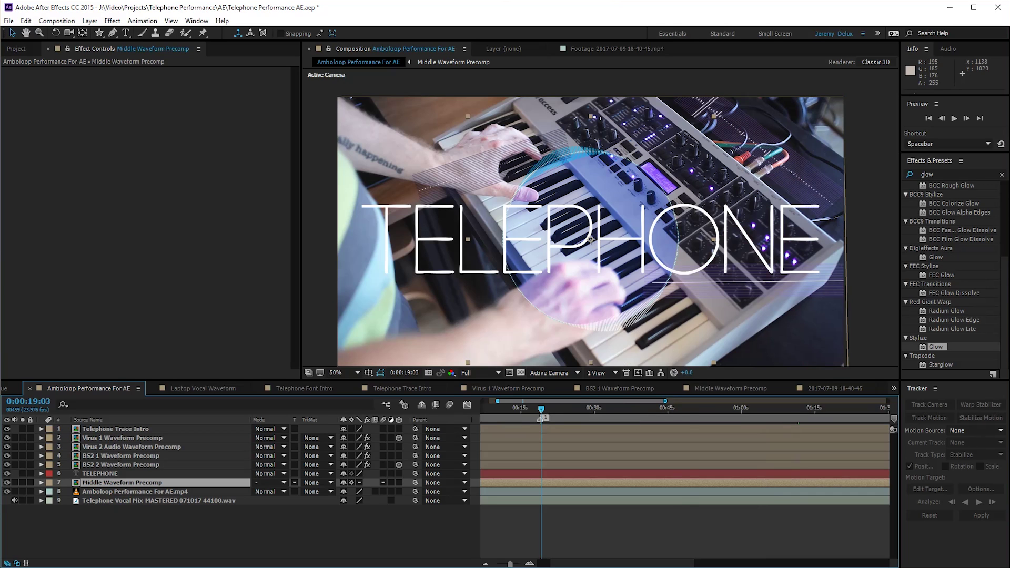
left_click(681, 408)
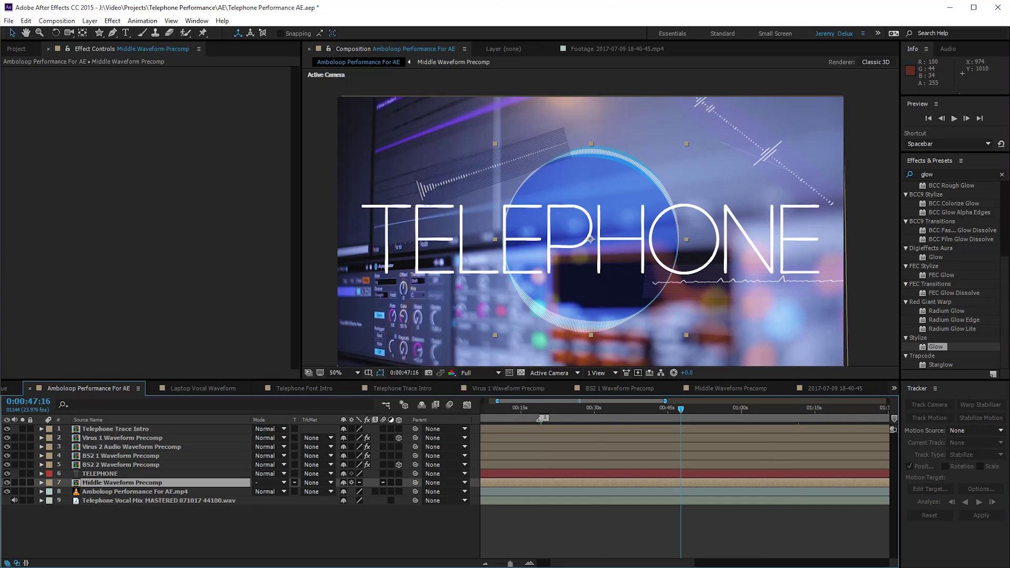
left_click(597, 408)
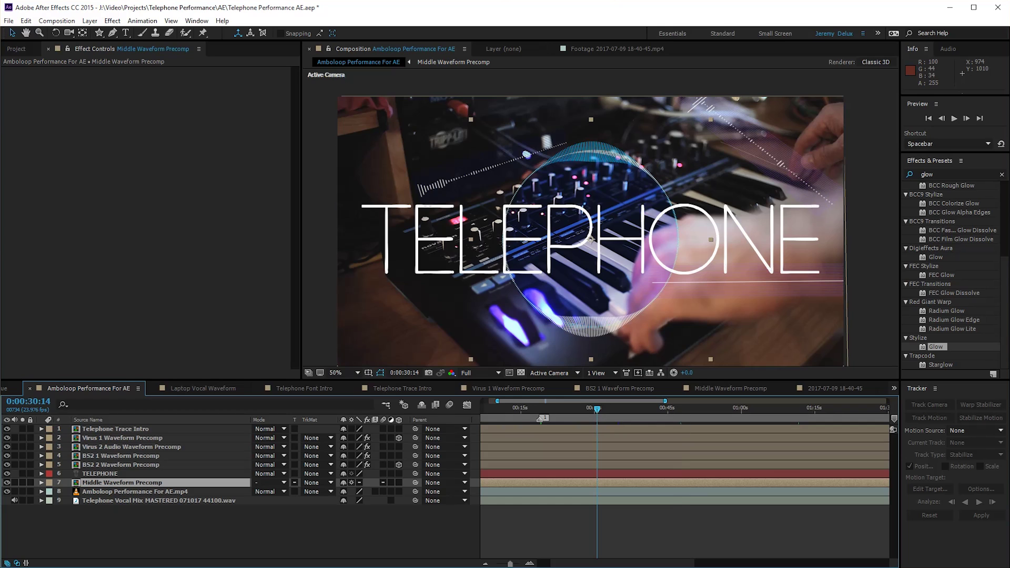
left_click(561, 409)
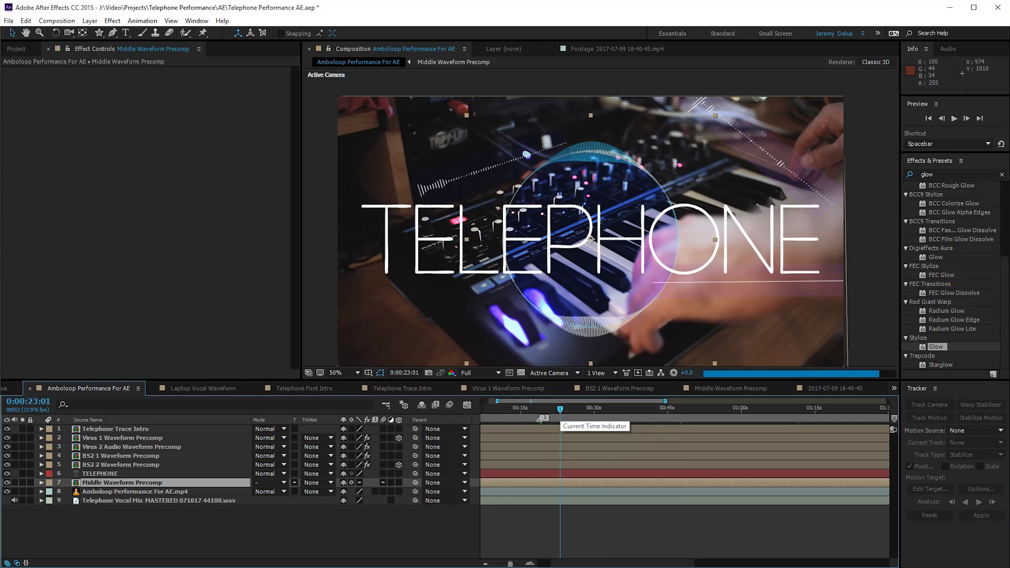
left_click(518, 408)
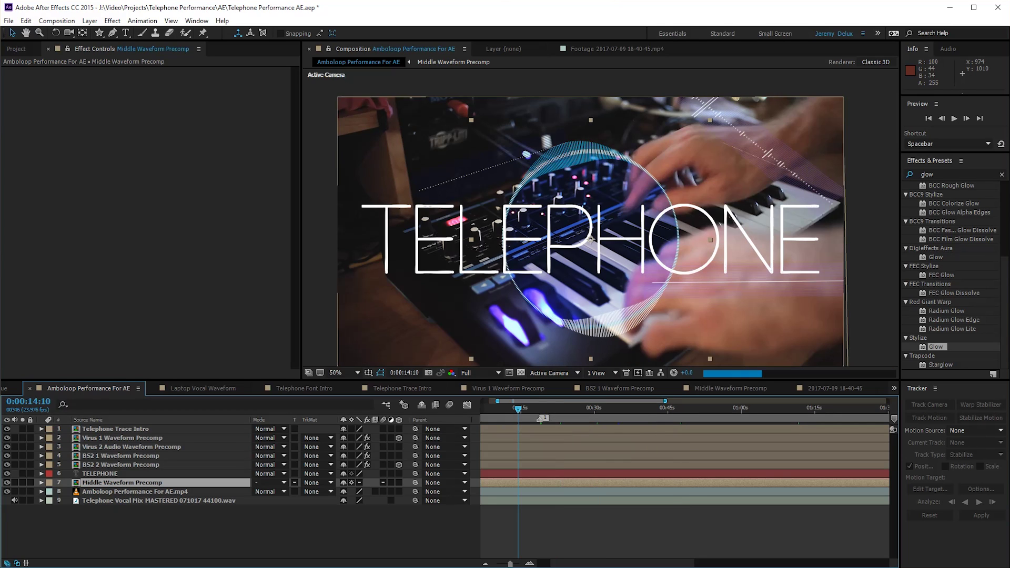